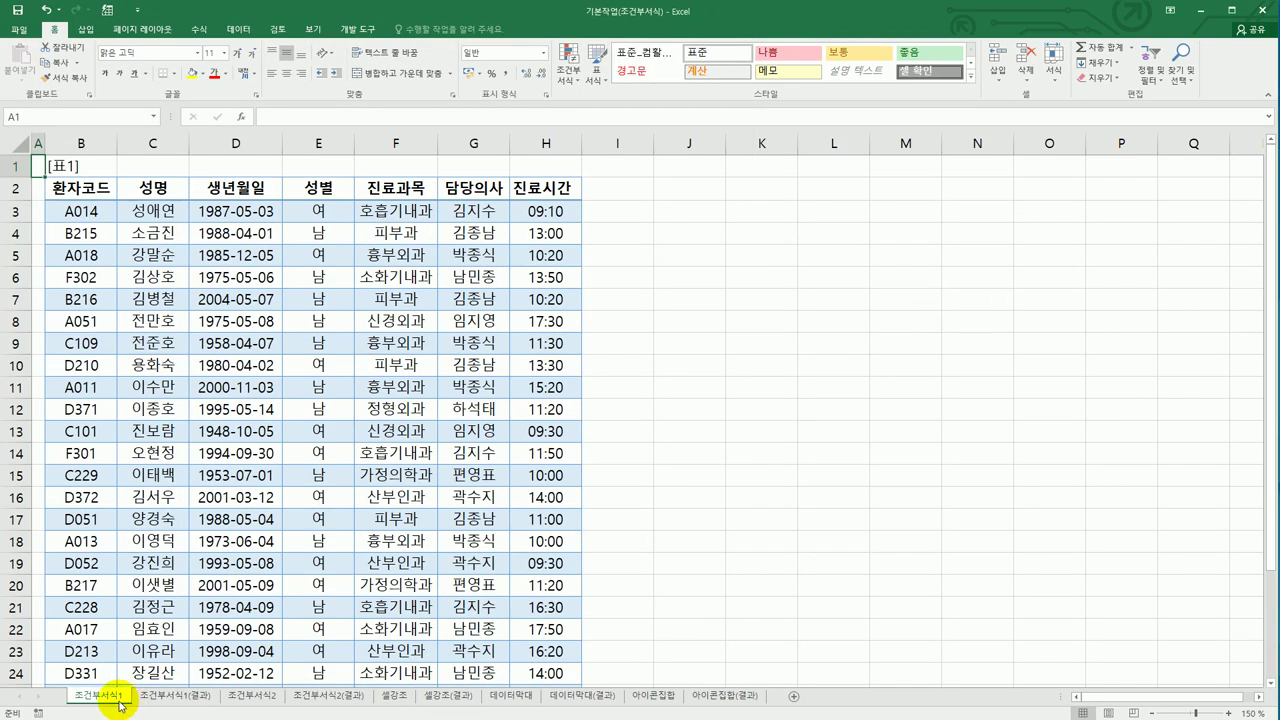
Step: Start a new conditional formatting rule for B3:H30 that uses a formula to determine which cells to format
{"action": "left_click", "coordinate": [107, 217]}
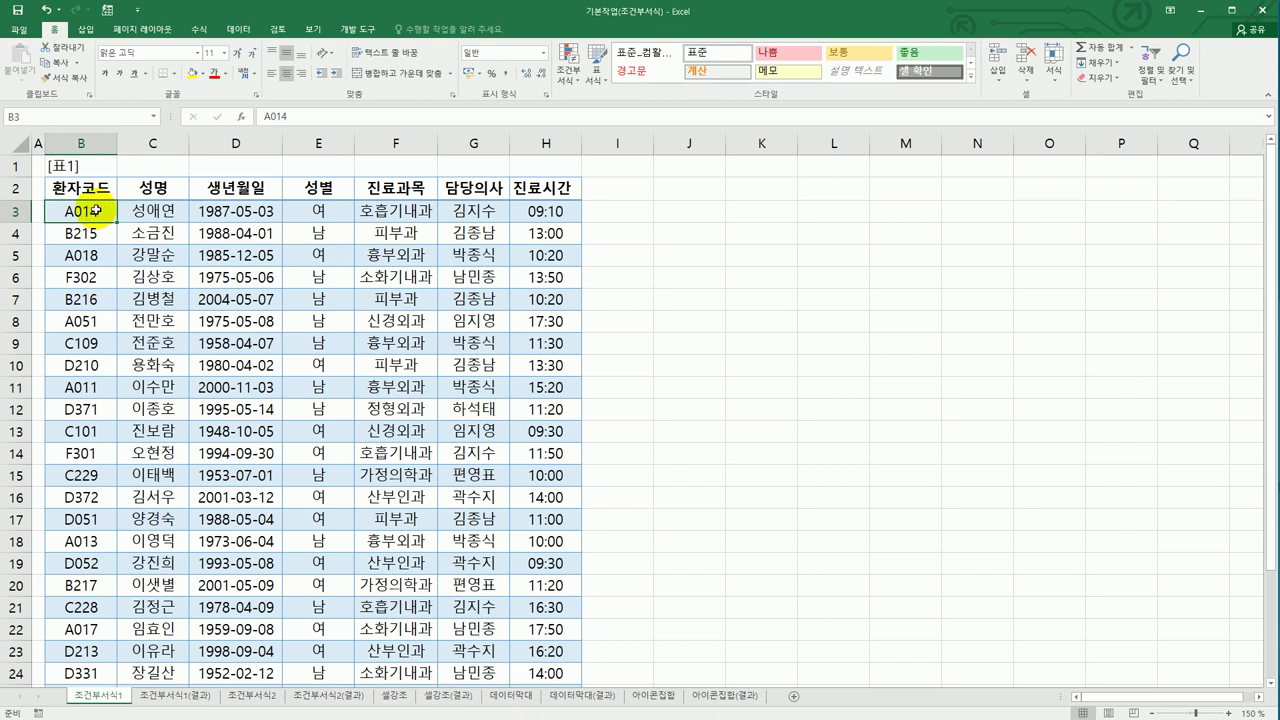
{"action": "left_click_drag", "start_coordinate": [91, 210], "coordinate": [541, 652]}
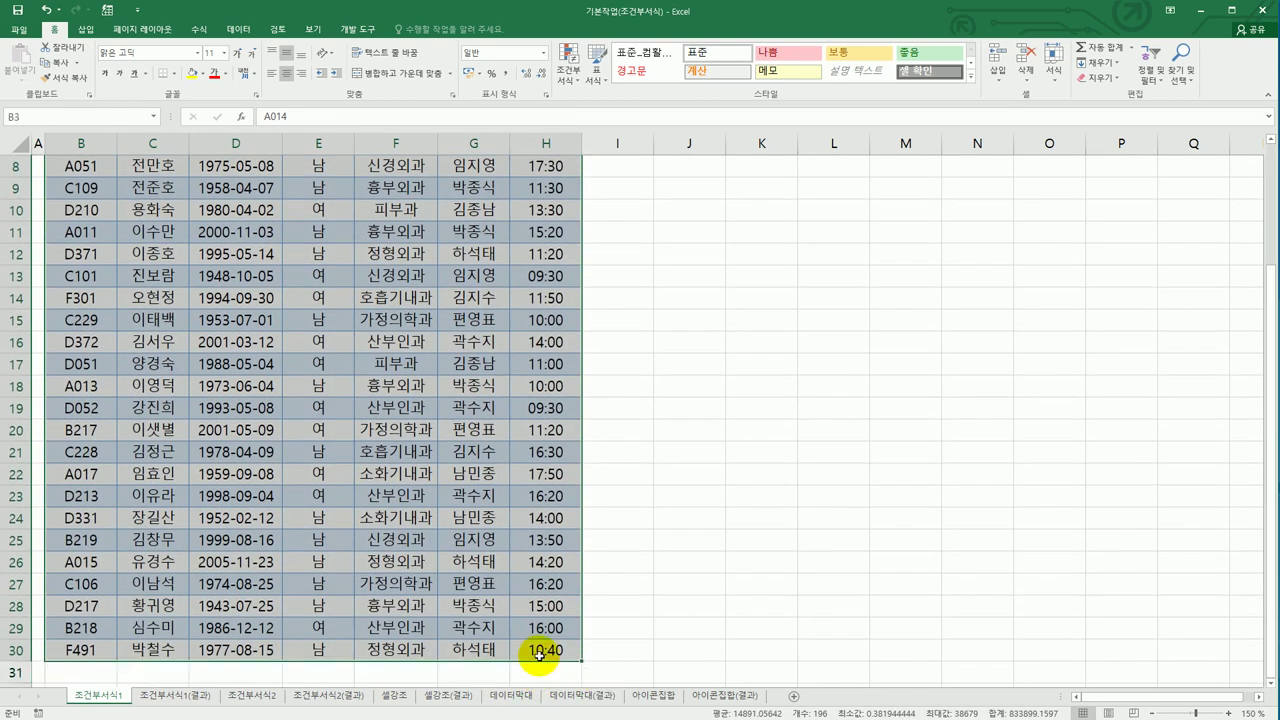
{"action": "scroll", "coordinate": [689, 557], "scroll_direction": "up", "scroll_amount": 3}
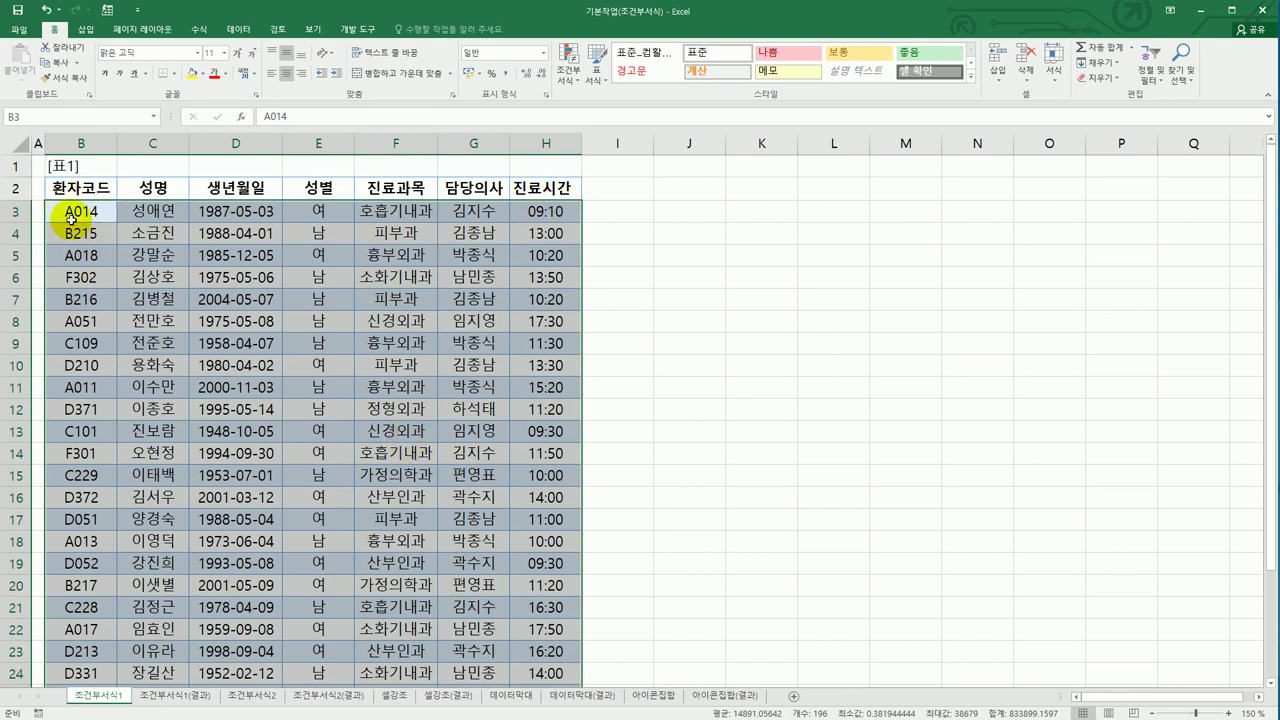
{"action": "scroll", "coordinate": [425, 440], "scroll_direction": "down", "scroll_amount": 4}
{"action": "scroll", "coordinate": [428, 444], "scroll_direction": "up", "scroll_amount": 4}
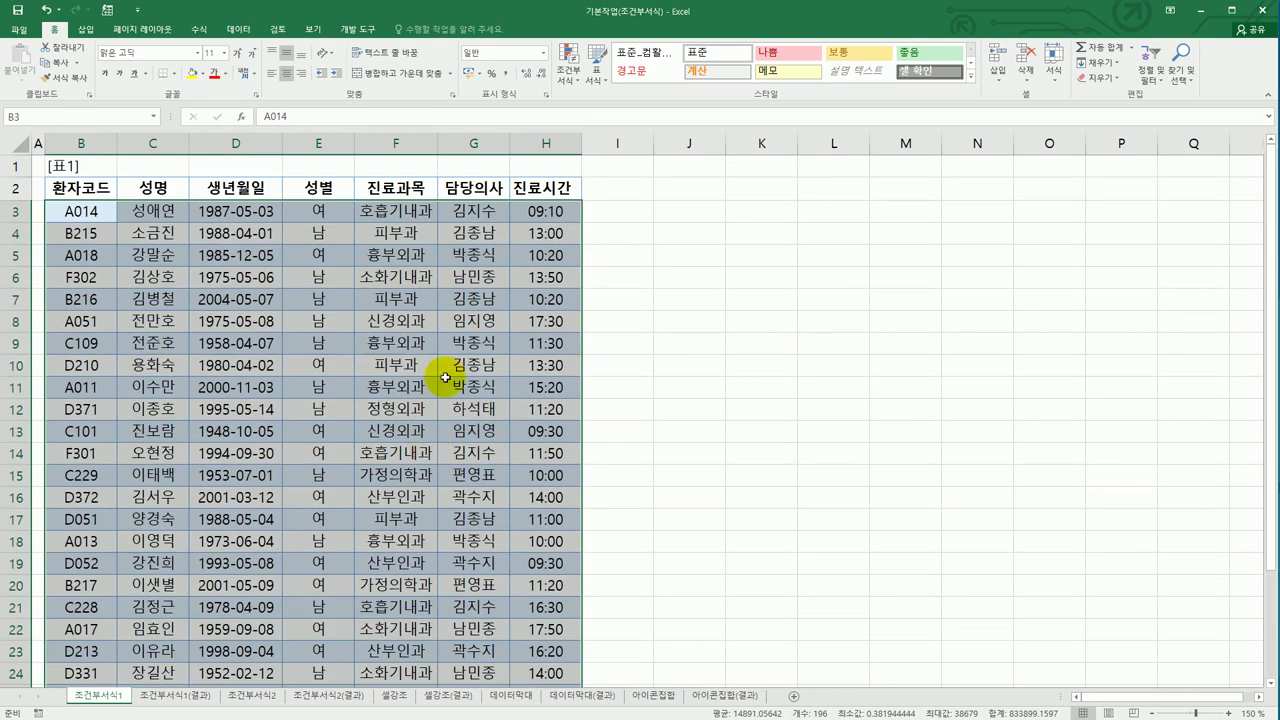
{"action": "left_click", "coordinate": [566, 68]}
{"action": "left_click", "coordinate": [598, 244]}
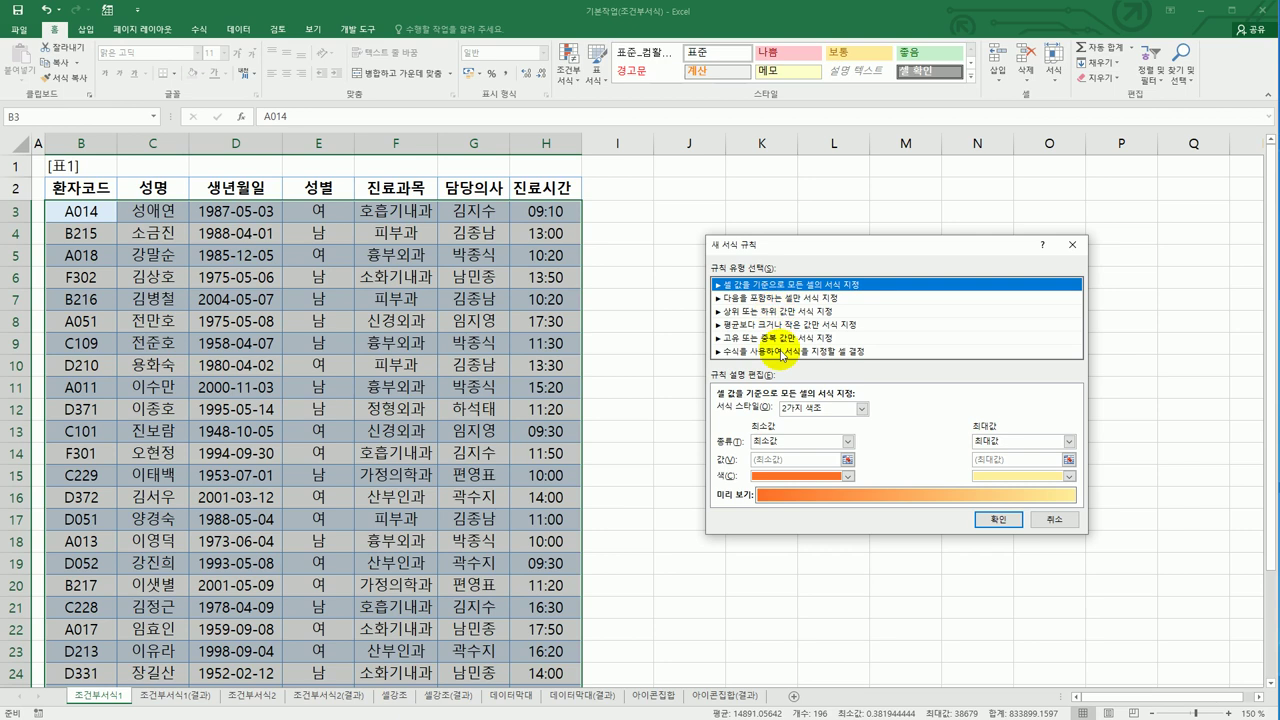
{"action": "left_click", "coordinate": [781, 351]}
{"action": "left_click", "coordinate": [769, 413]}
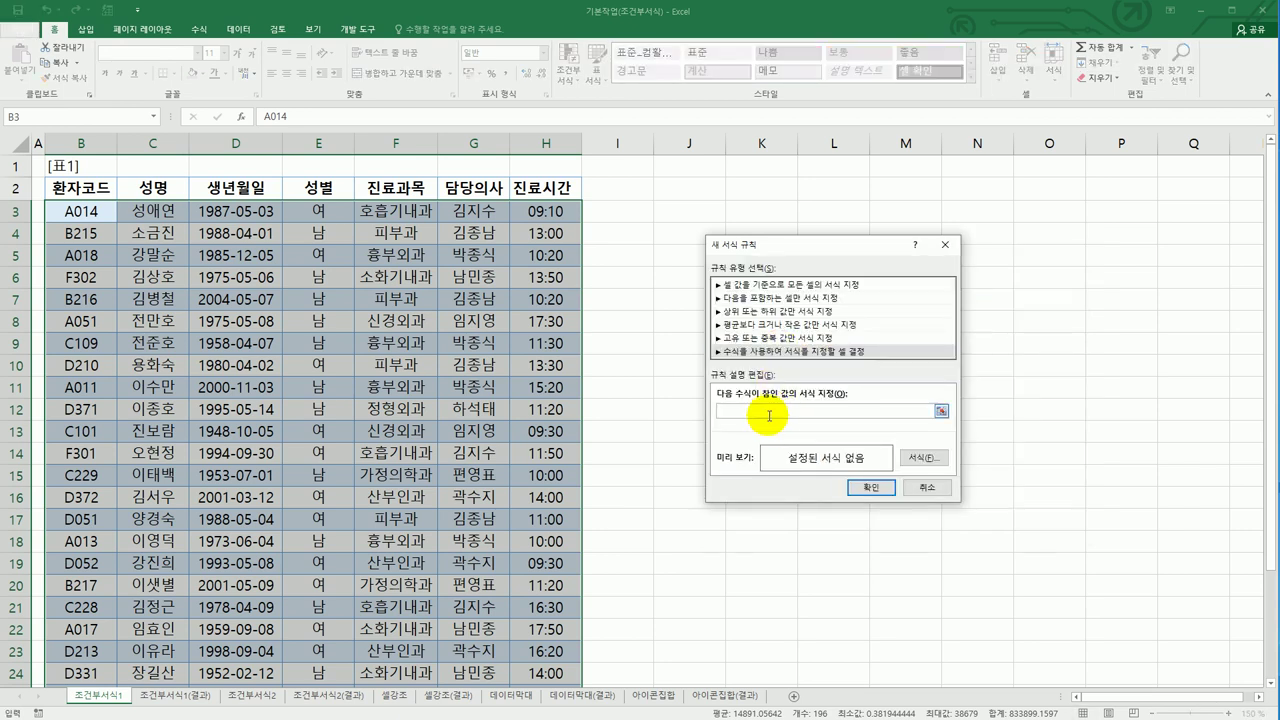
Step: Consult the exercise text and begin the rule formula as =and(right($B3,1)="1",len( with only the column of B3 fixed
{"action": "type", "text": "="}
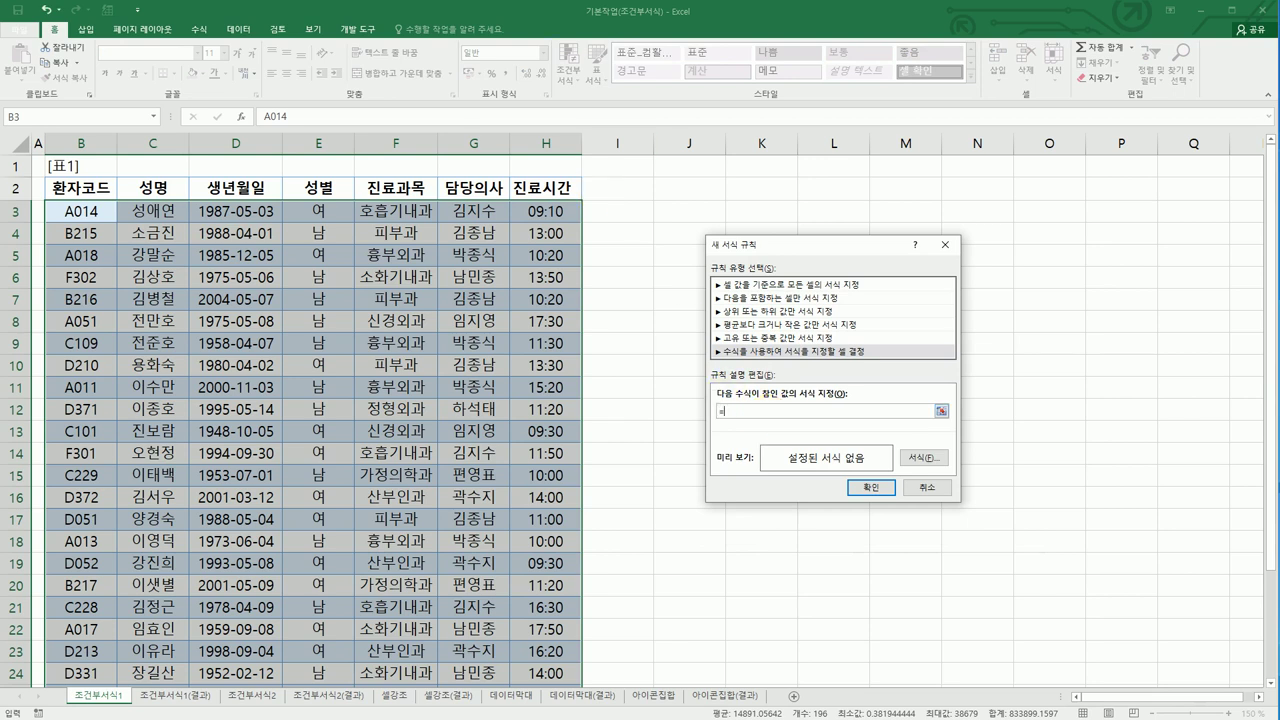
{"action": "key", "text": "alt+Tab"}
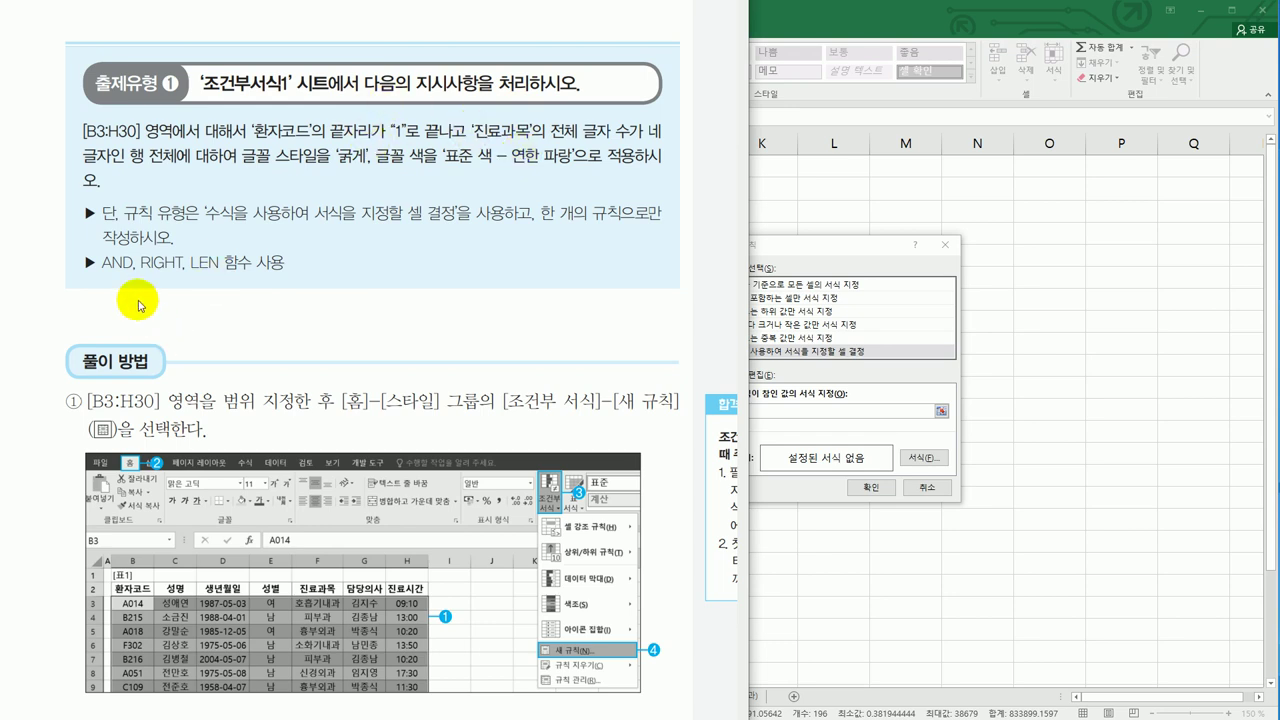
{"action": "left_click", "coordinate": [816, 248]}
{"action": "type", "text": "="}
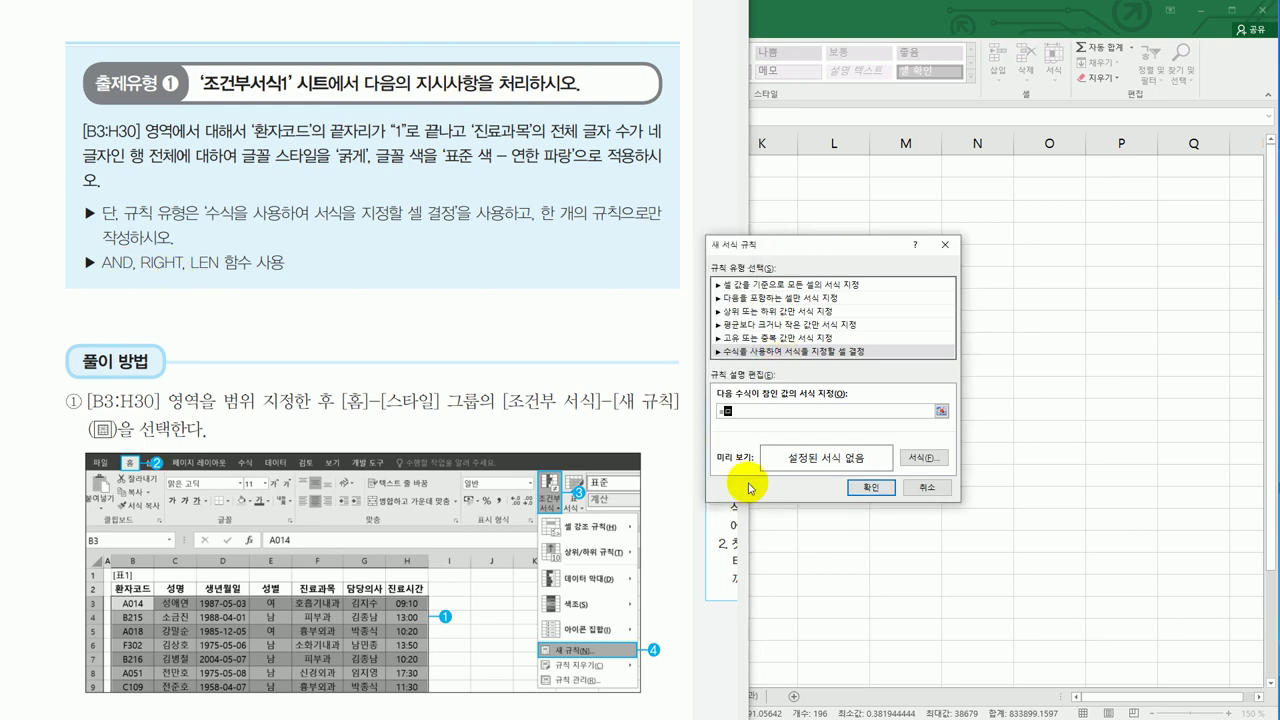
{"action": "type", "text": "and("}
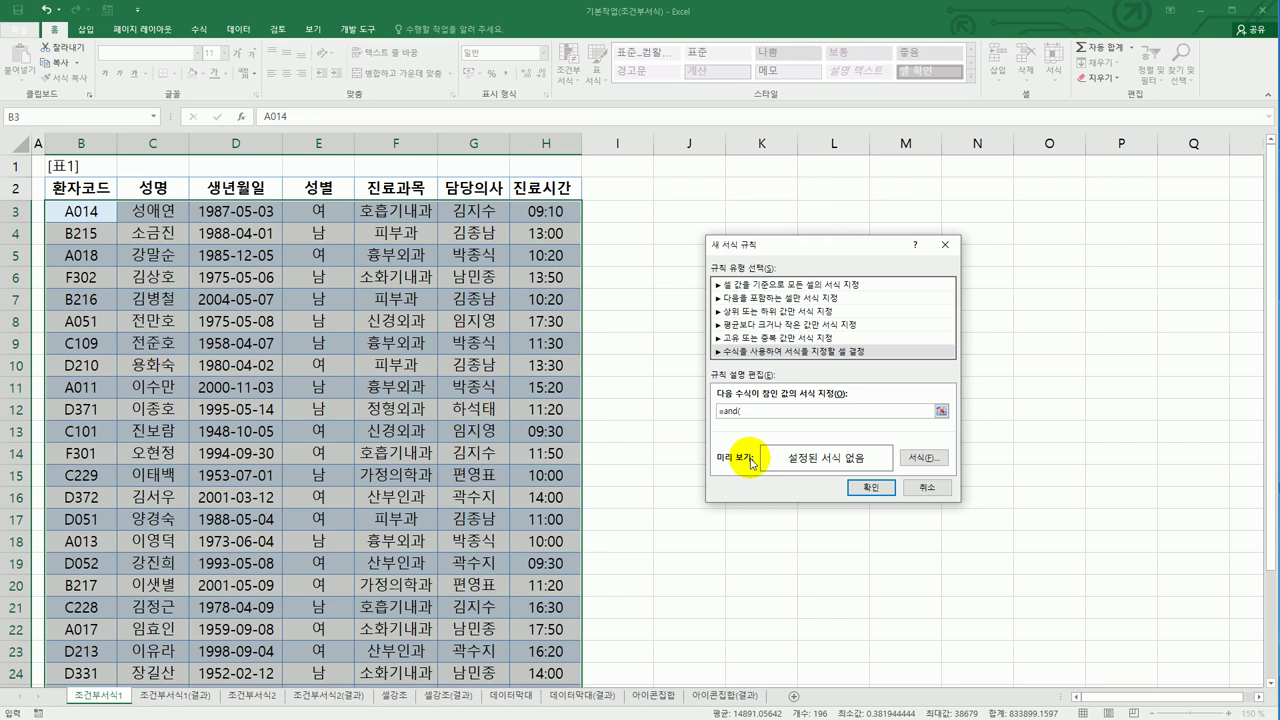
{"action": "type", "text": "ght("}
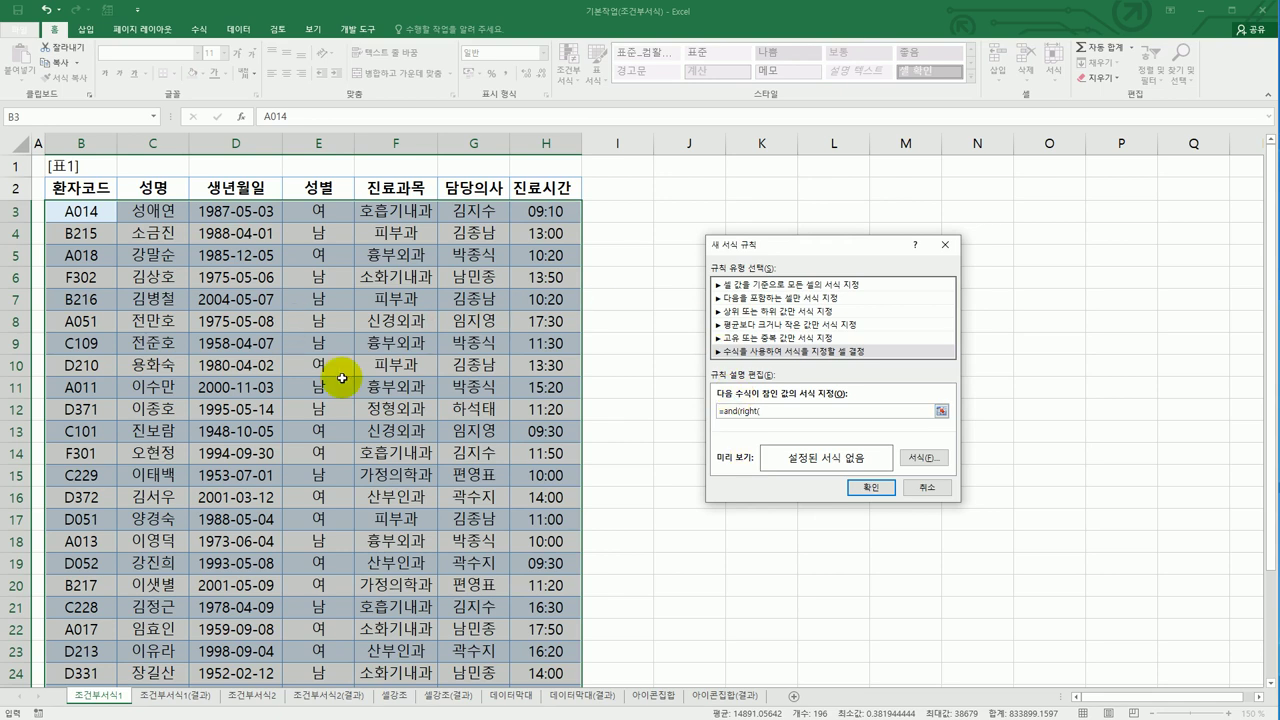
{"action": "left_click", "coordinate": [66, 212]}
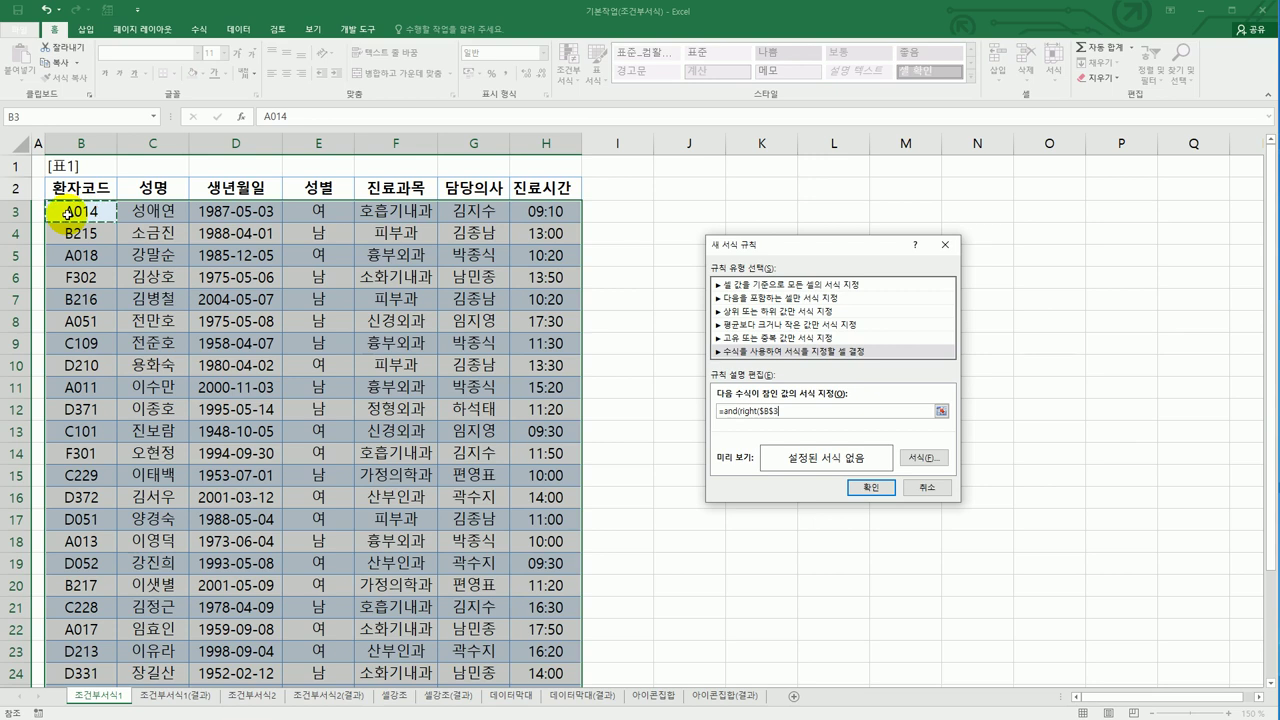
{"action": "key", "text": "F4"}
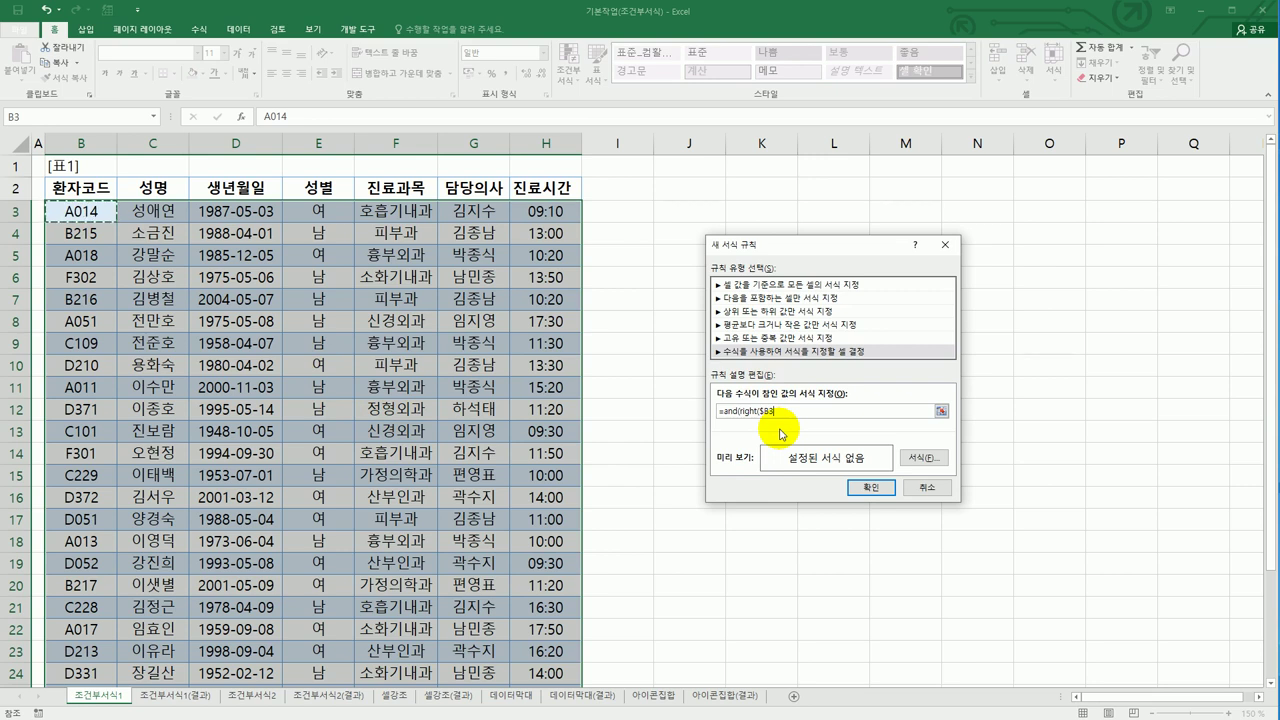
{"action": "type", "text": ",1)=\"1\",len("}
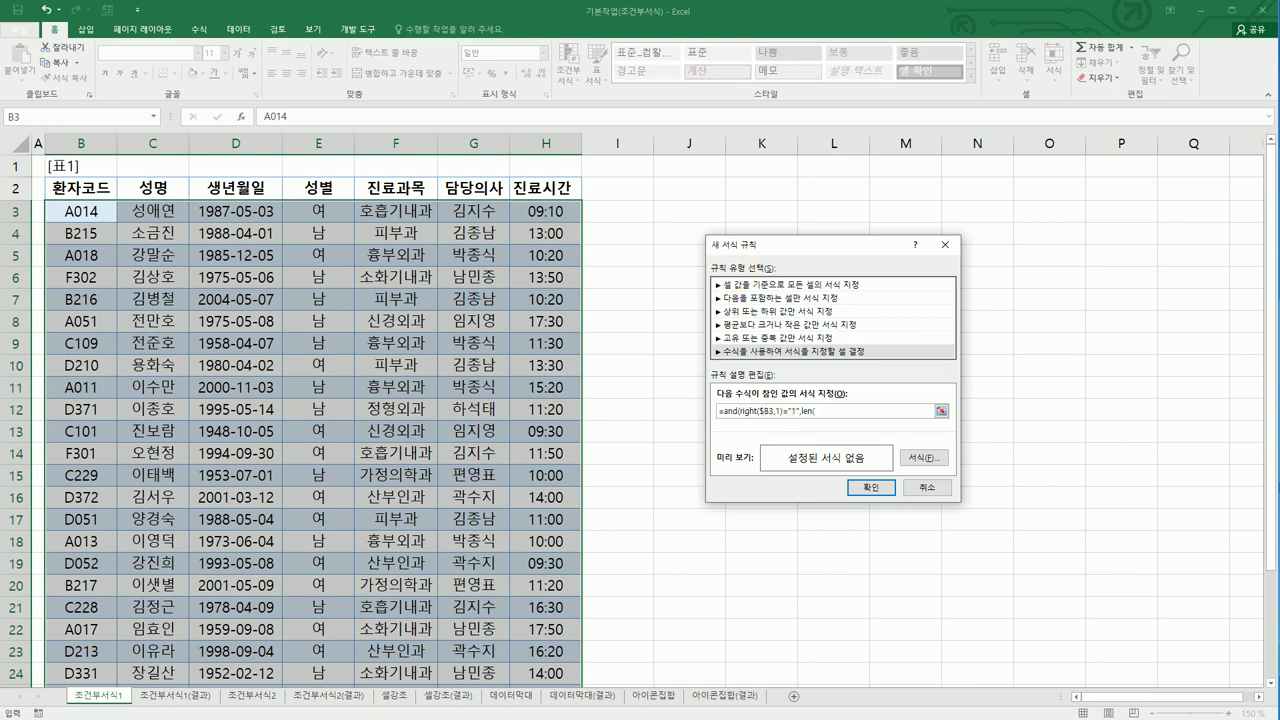
{"action": "key", "text": "alt+Tab"}
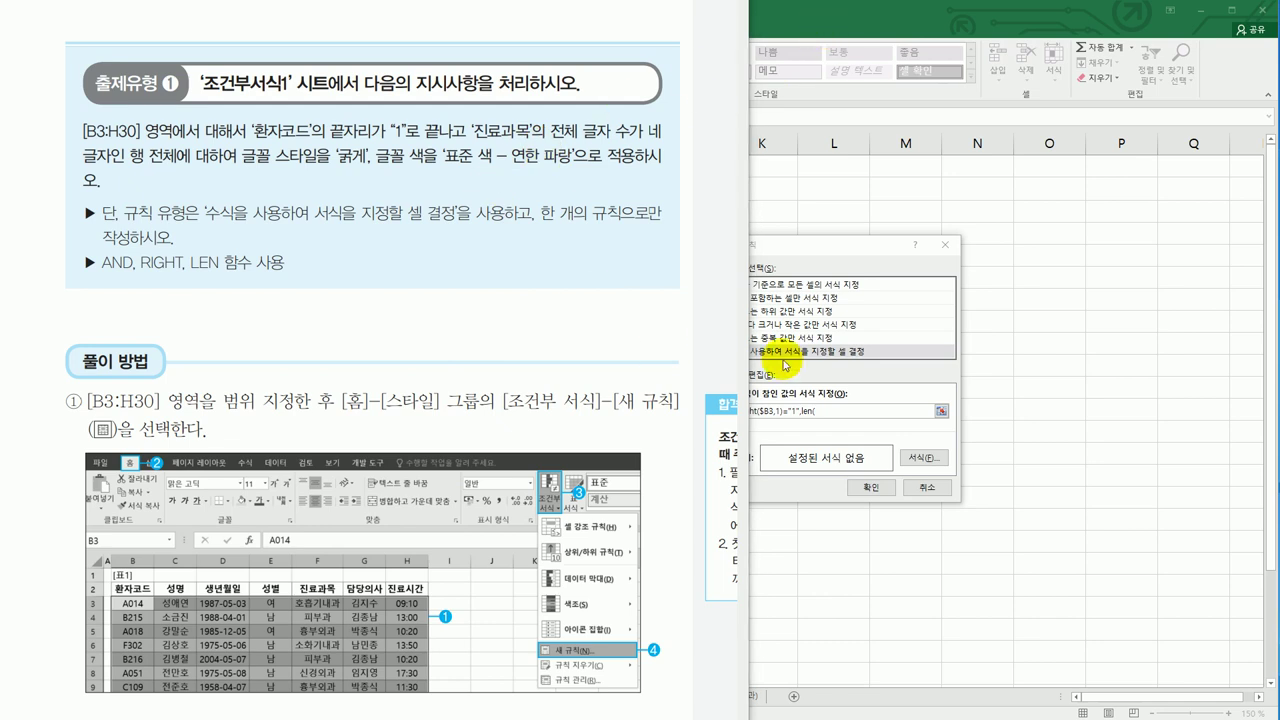
{"action": "left_click", "coordinate": [818, 255]}
{"action": "left_click", "coordinate": [912, 542]}
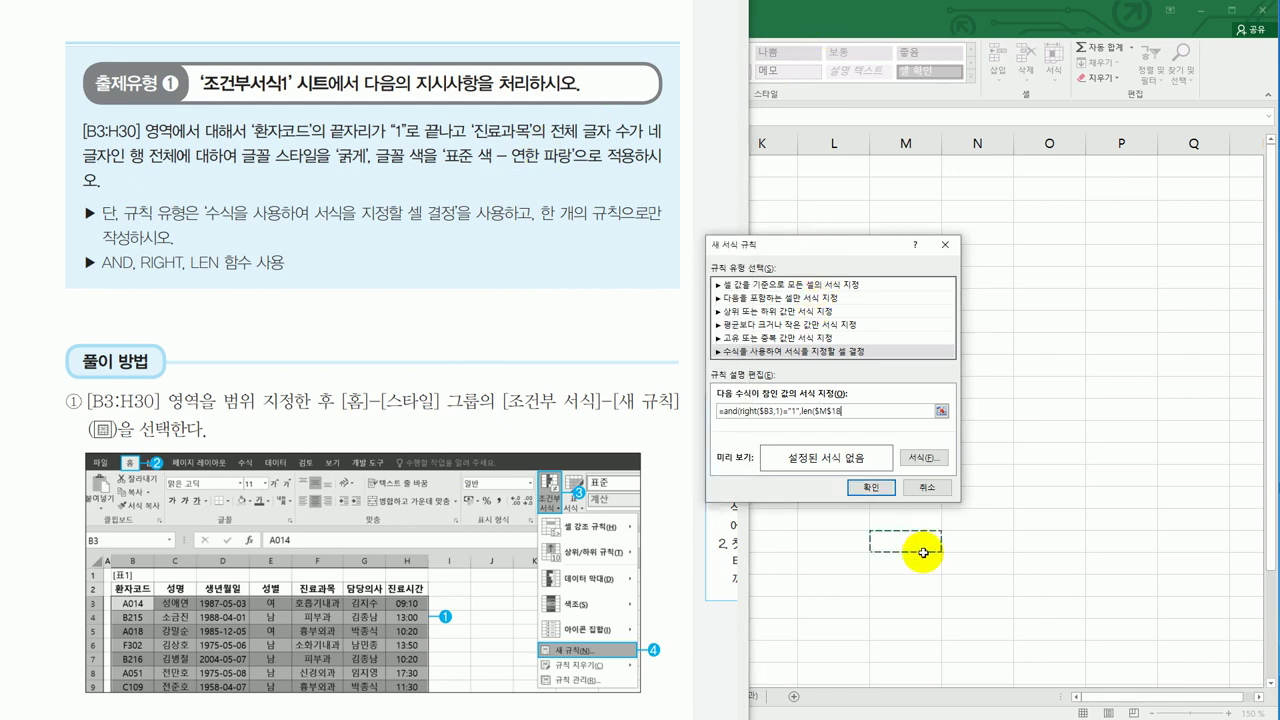
{"action": "left_click_drag", "start_coordinate": [857, 413], "coordinate": [815, 411]}
{"action": "key", "text": "BackSpace"}
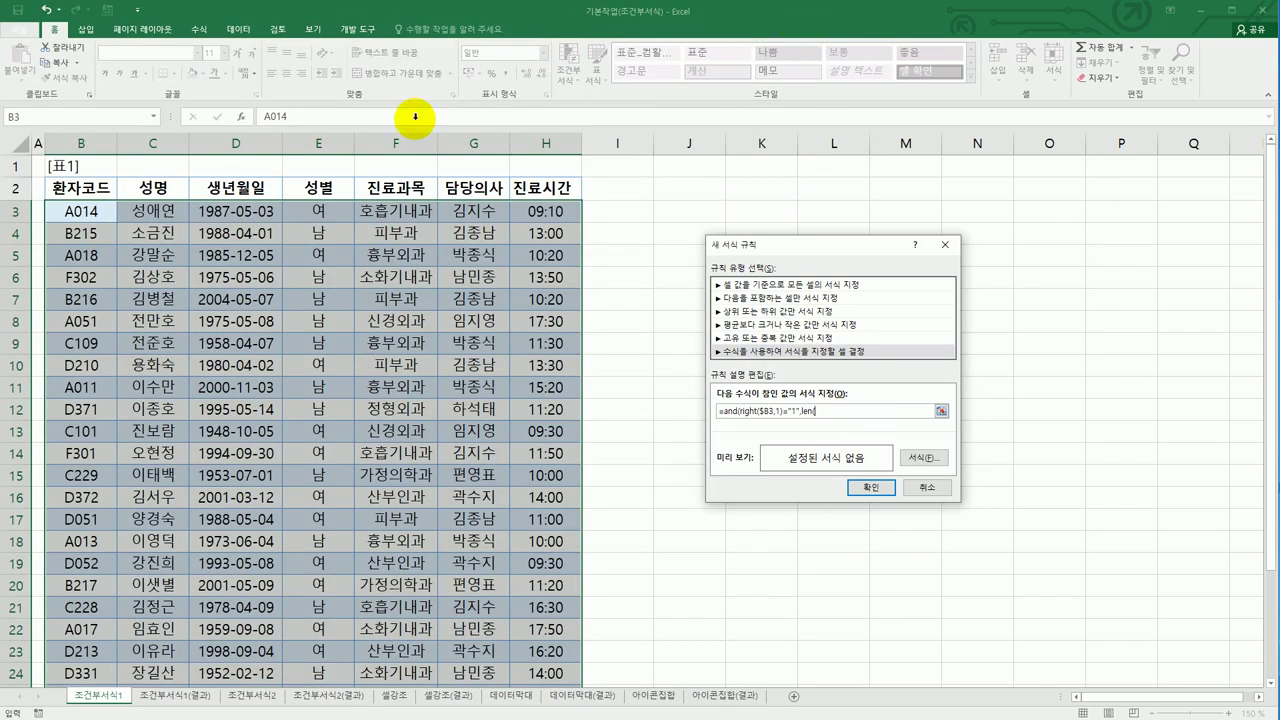
Step: Complete the rule formula with a column-fixed reference to F3, giving =and(right($B3,1)="1",len($F3)=4)
{"action": "left_click", "coordinate": [409, 212]}
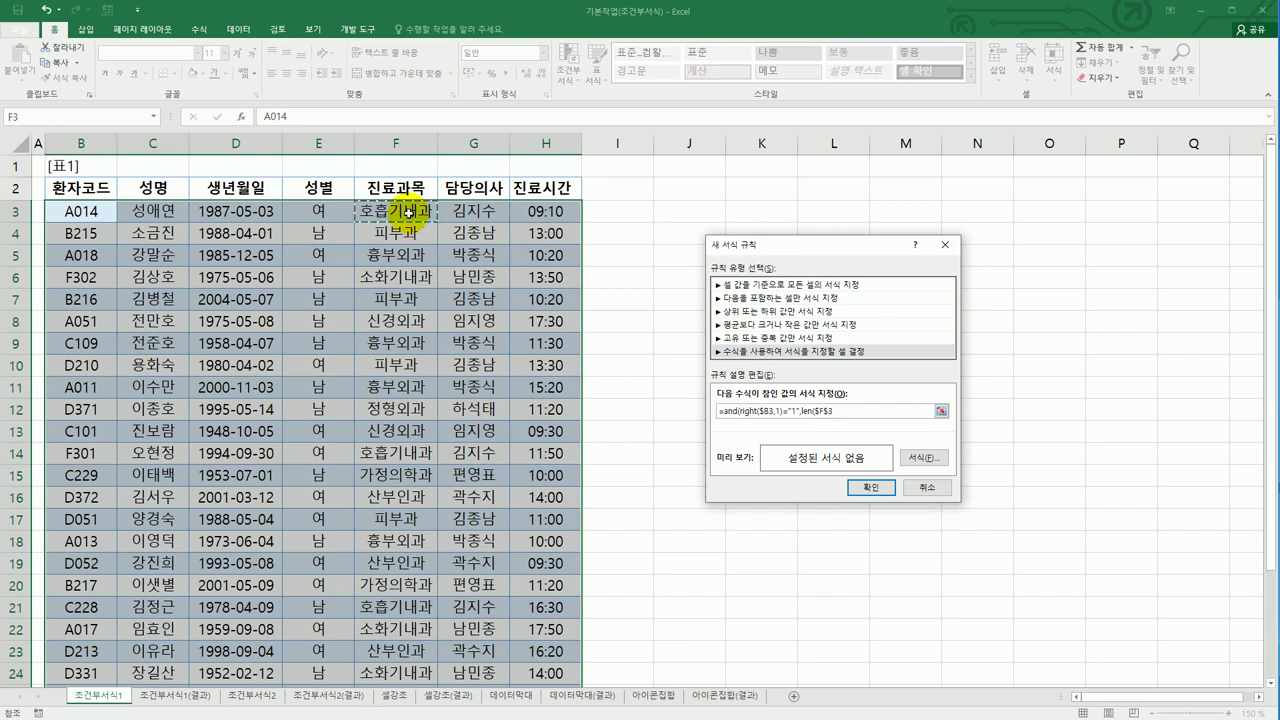
{"action": "key", "text": "F4"}
{"action": "key", "text": "F4"}
{"action": "type", "text": ")=4)"}
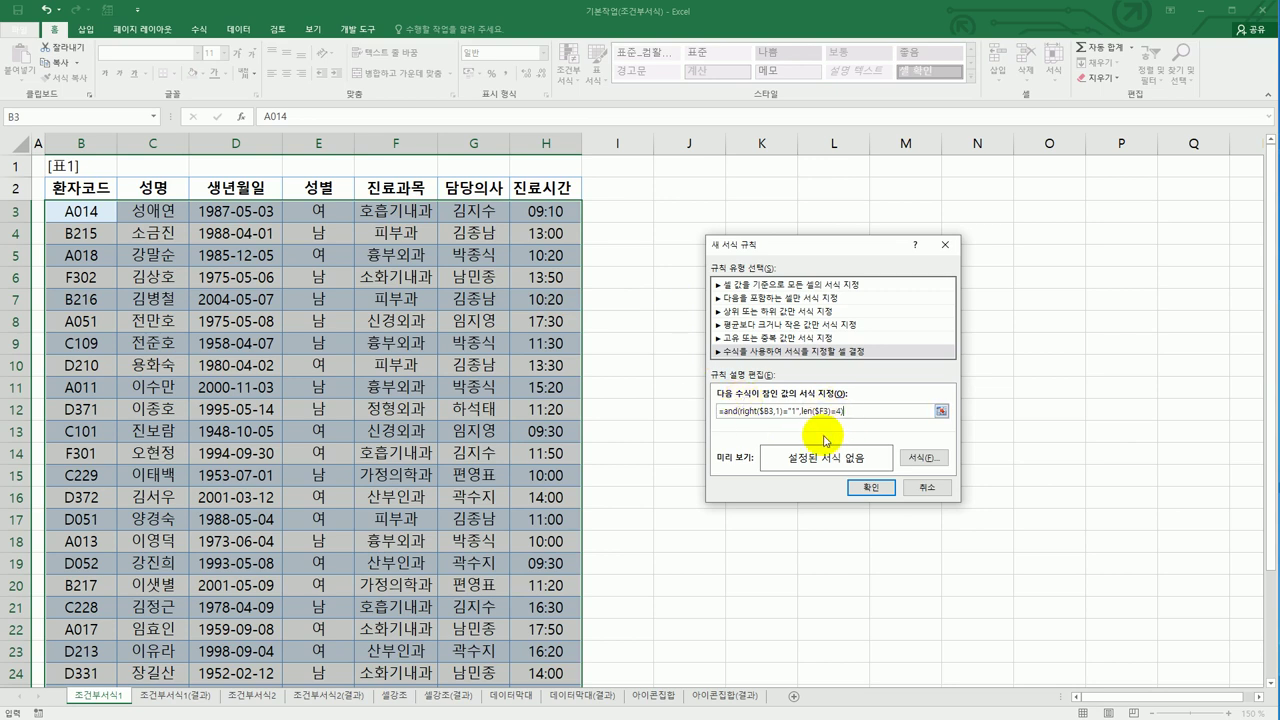
Step: Set the rule's font style to 굵게 and font color to standard 연한 파랑, and apply the rule
{"action": "left_click", "coordinate": [929, 462]}
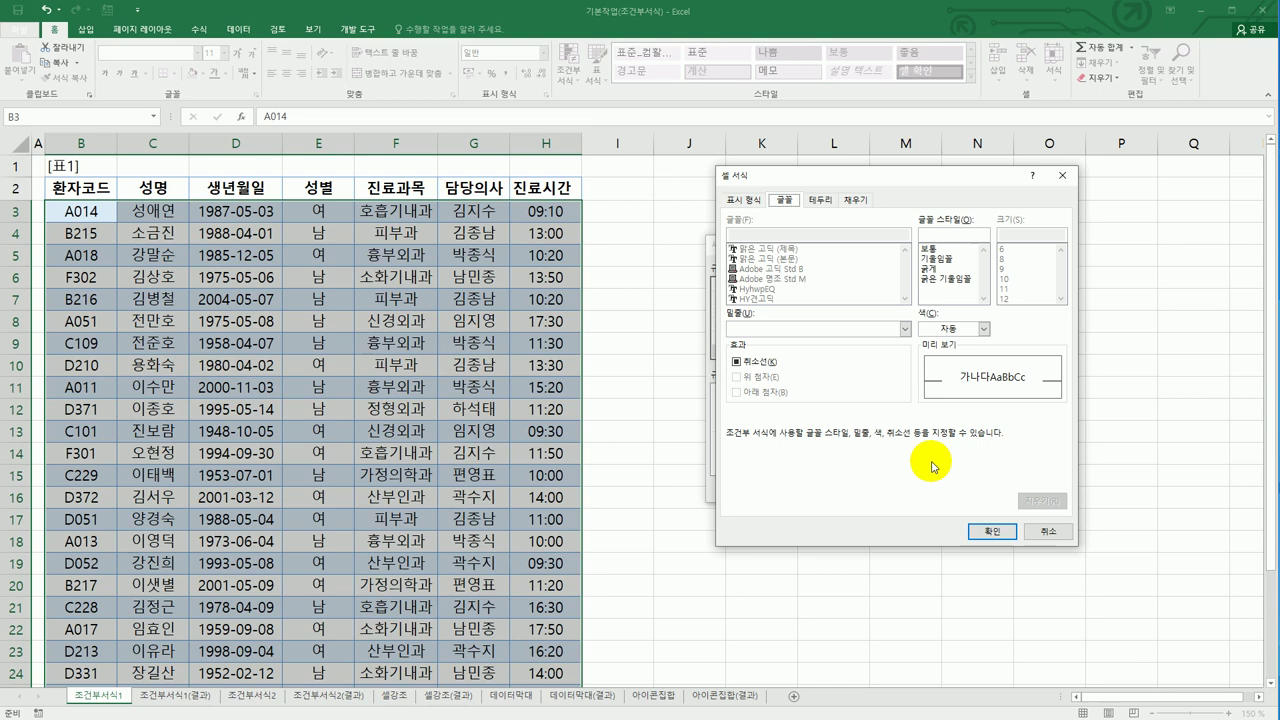
{"action": "left_click", "coordinate": [932, 268]}
{"action": "left_click", "coordinate": [984, 330]}
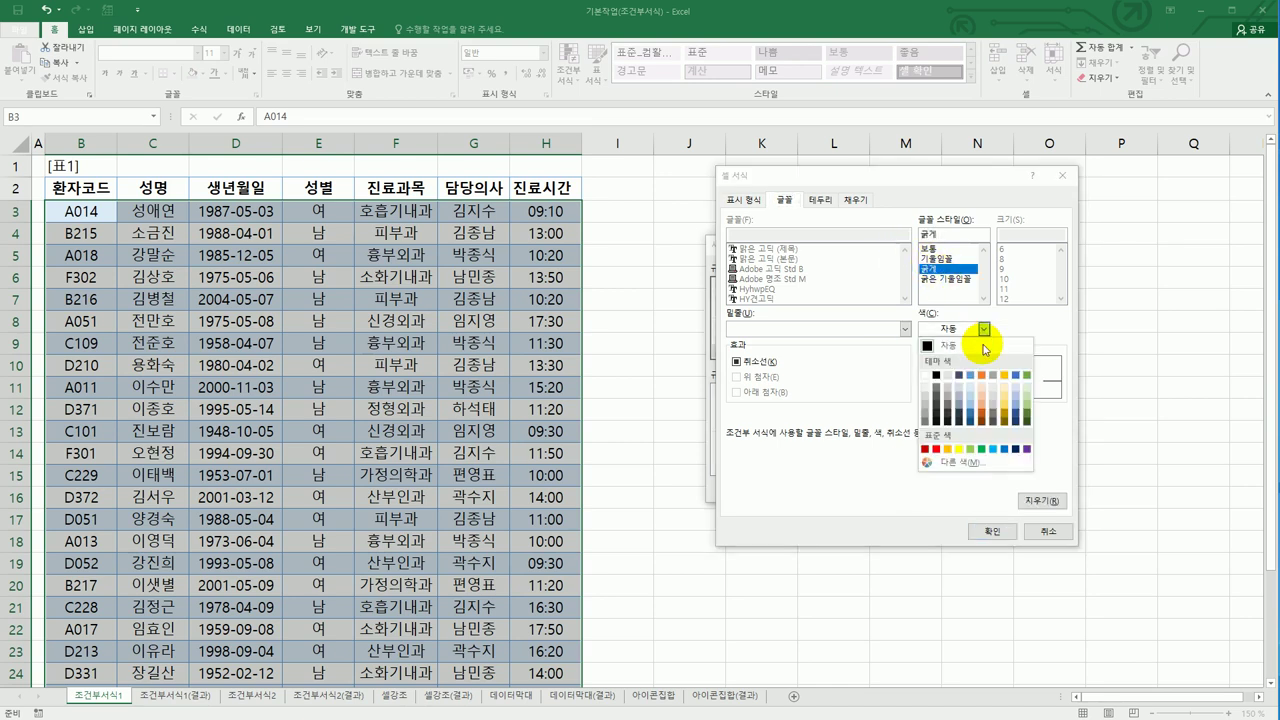
{"action": "left_click", "coordinate": [993, 451]}
{"action": "left_click", "coordinate": [990, 533]}
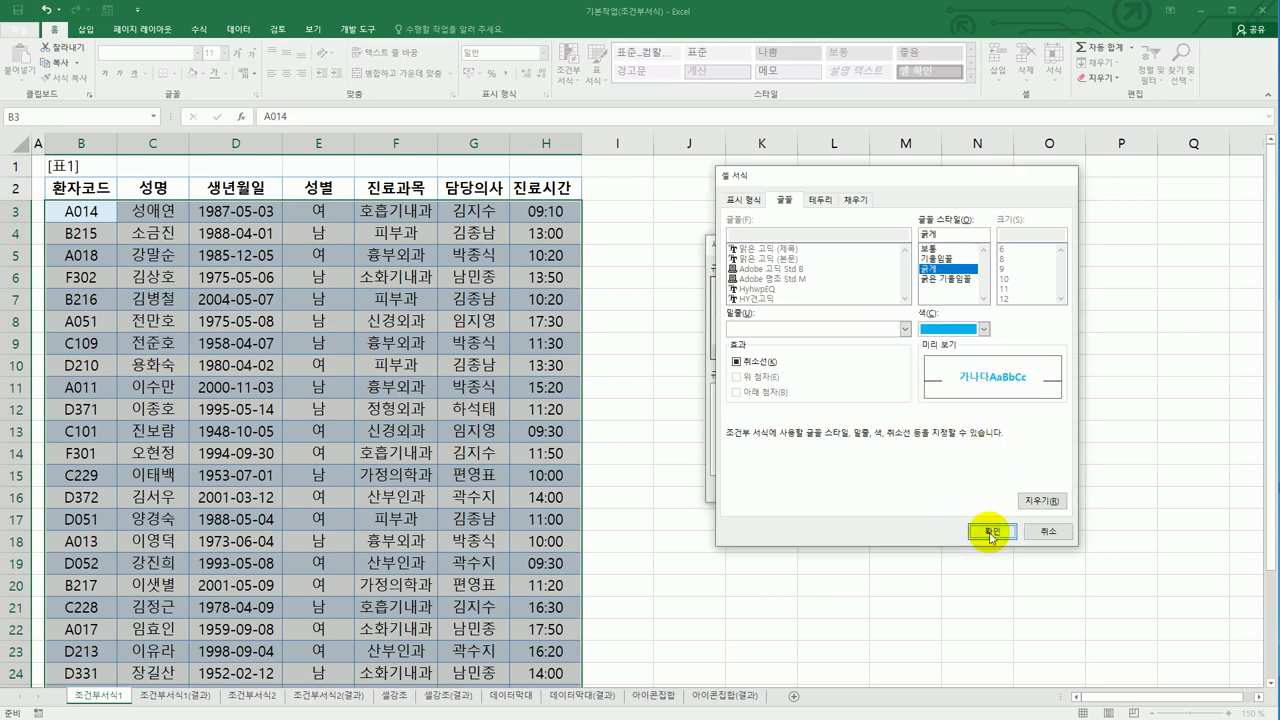
{"action": "left_click", "coordinate": [893, 489]}
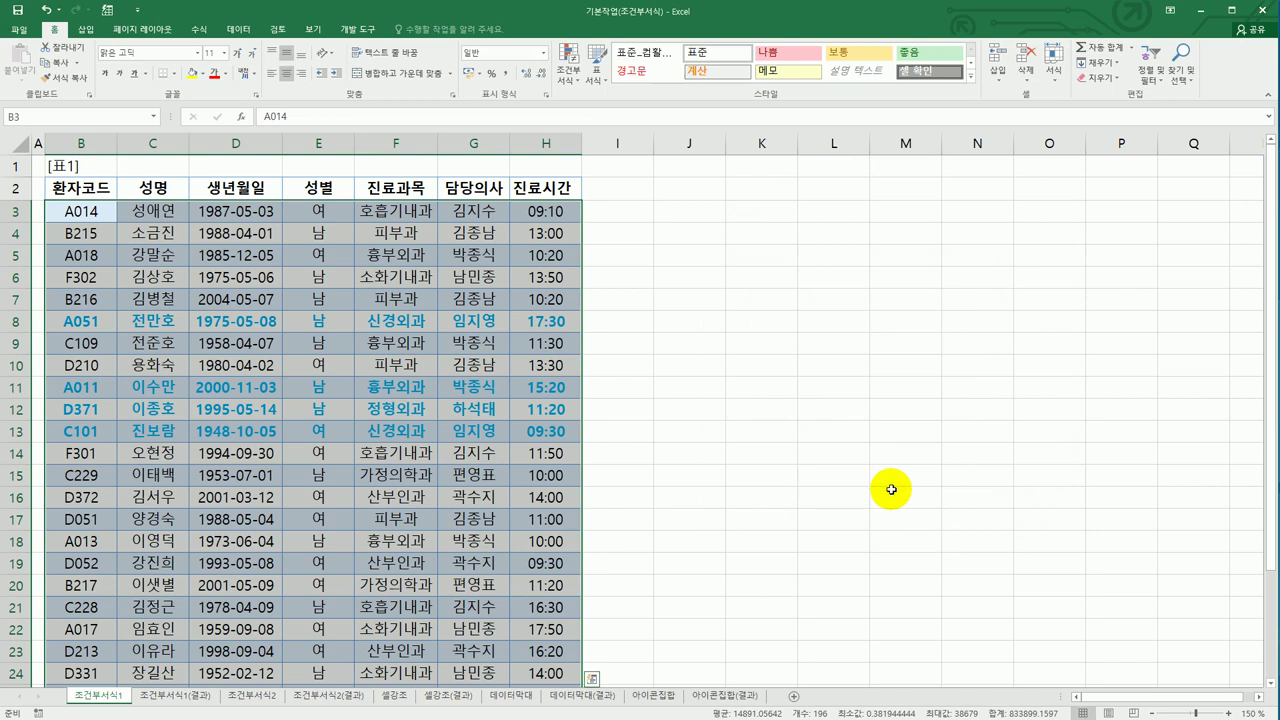
Step: Check the 환자코드 and 진료과목 cells of the highlighted rows against the rule's two conditions
{"action": "left_click", "coordinate": [891, 489]}
{"action": "left_click", "coordinate": [100, 322]}
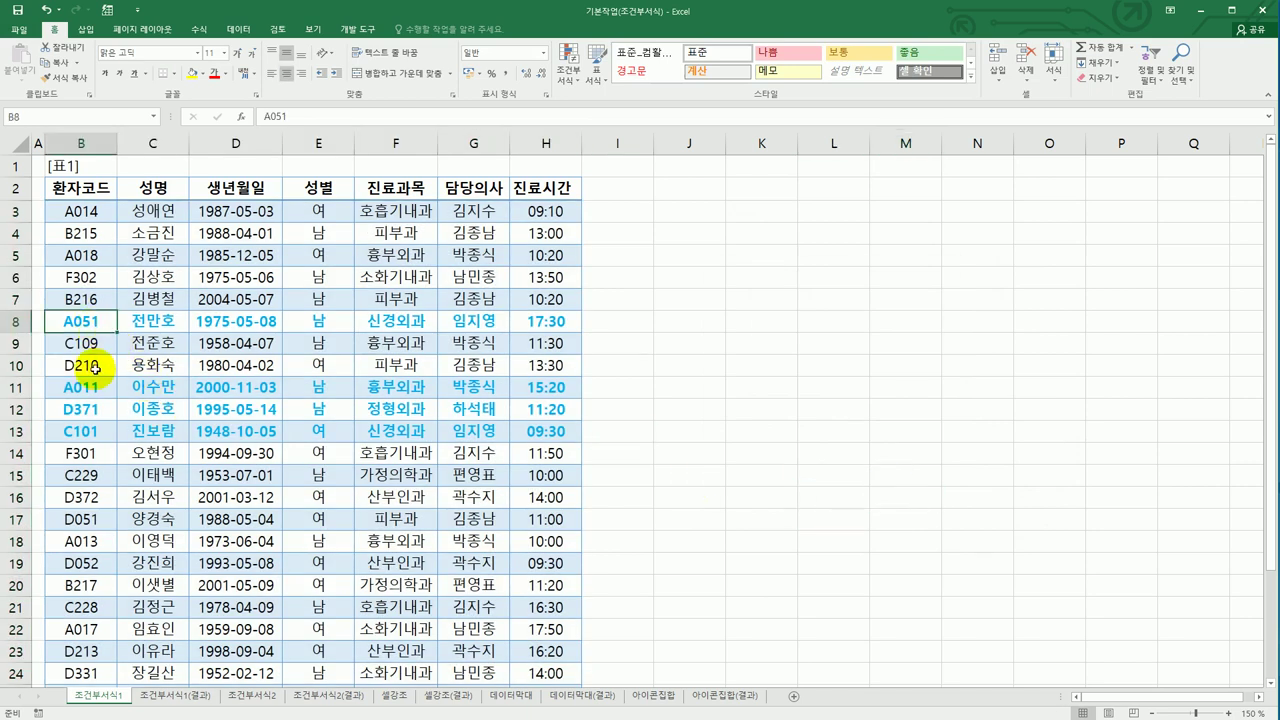
{"action": "left_click", "coordinate": [92, 430]}
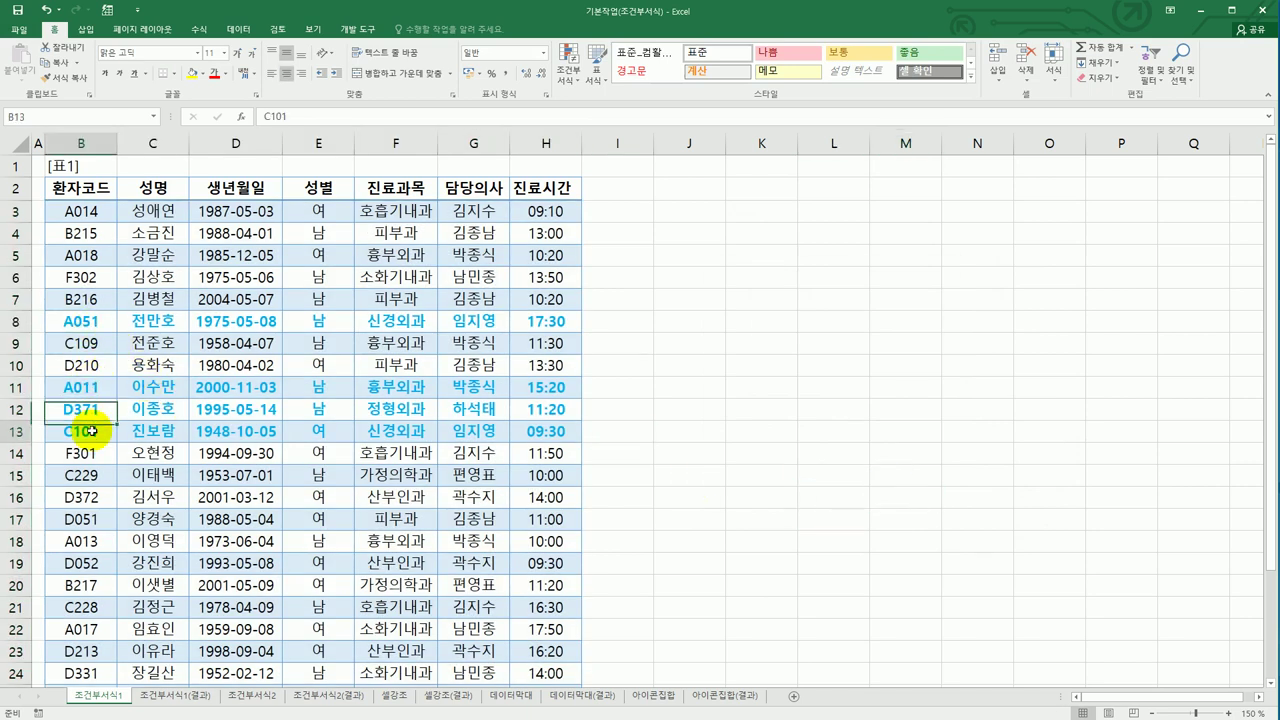
{"action": "left_click", "coordinate": [379, 321]}
{"action": "left_click", "coordinate": [390, 387]}
{"action": "left_click", "coordinate": [391, 409]}
{"action": "left_click", "coordinate": [393, 429]}
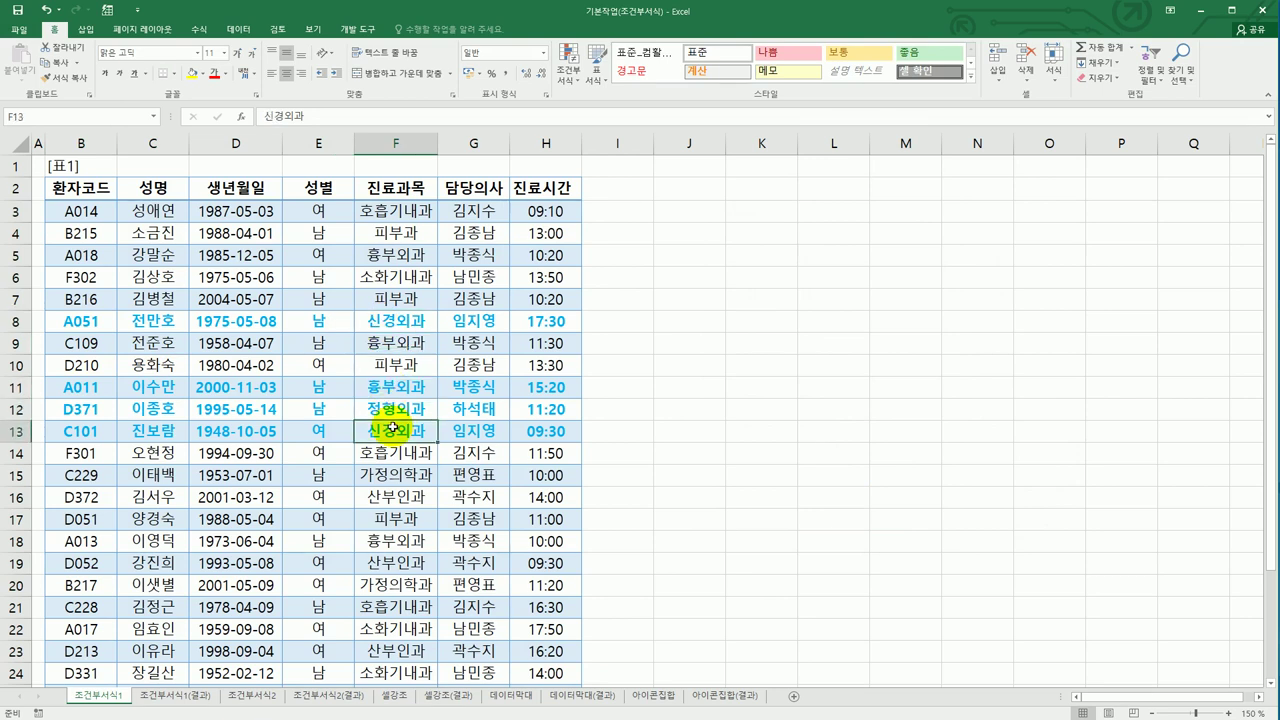
Step: Compare the formatted 조건부서식1 sheet with the 조건부서식1(결과) answer sheet
{"action": "left_click", "coordinate": [172, 695]}
{"action": "scroll", "coordinate": [260, 616], "scroll_direction": "up", "scroll_amount": 1}
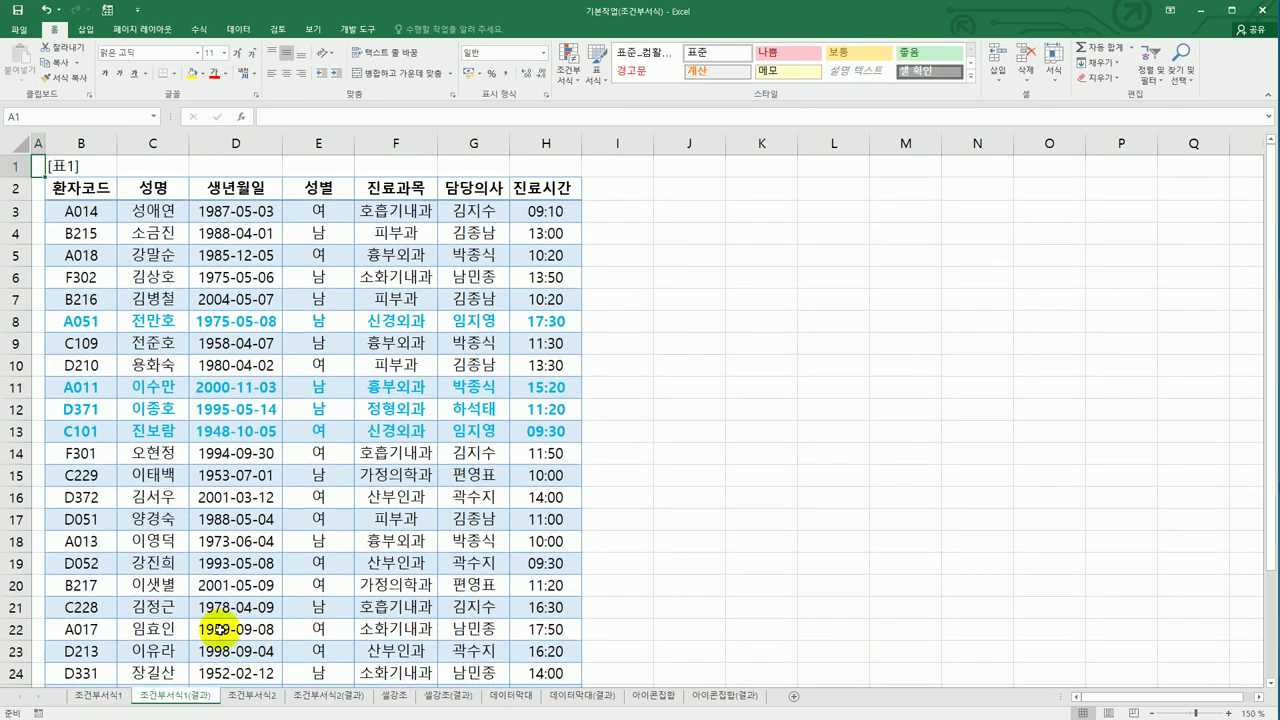
{"action": "left_click", "coordinate": [97, 694]}
{"action": "left_click", "coordinate": [150, 700]}
{"action": "left_click", "coordinate": [102, 694]}
{"action": "left_click", "coordinate": [153, 697]}
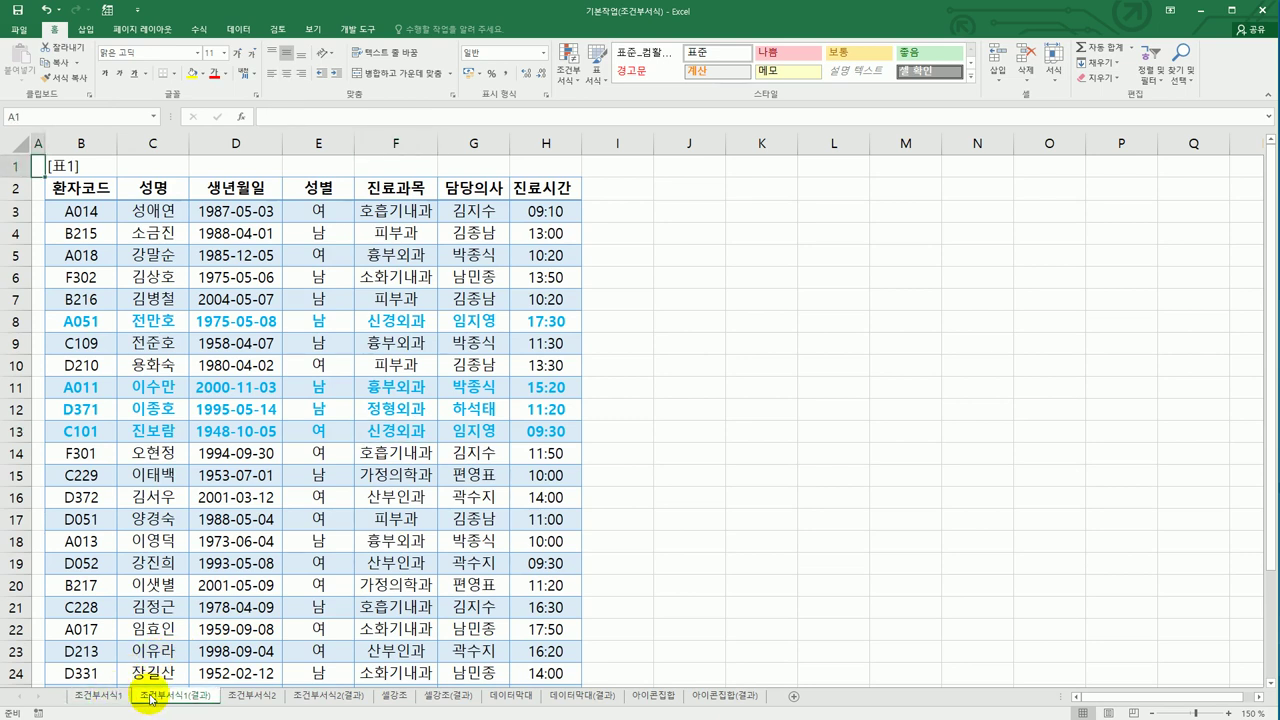
Step: Read the 출제유형 2 instructions in the textbook document and open the 조건부서식2 sheet in Excel
{"action": "key", "text": "alt+Tab"}
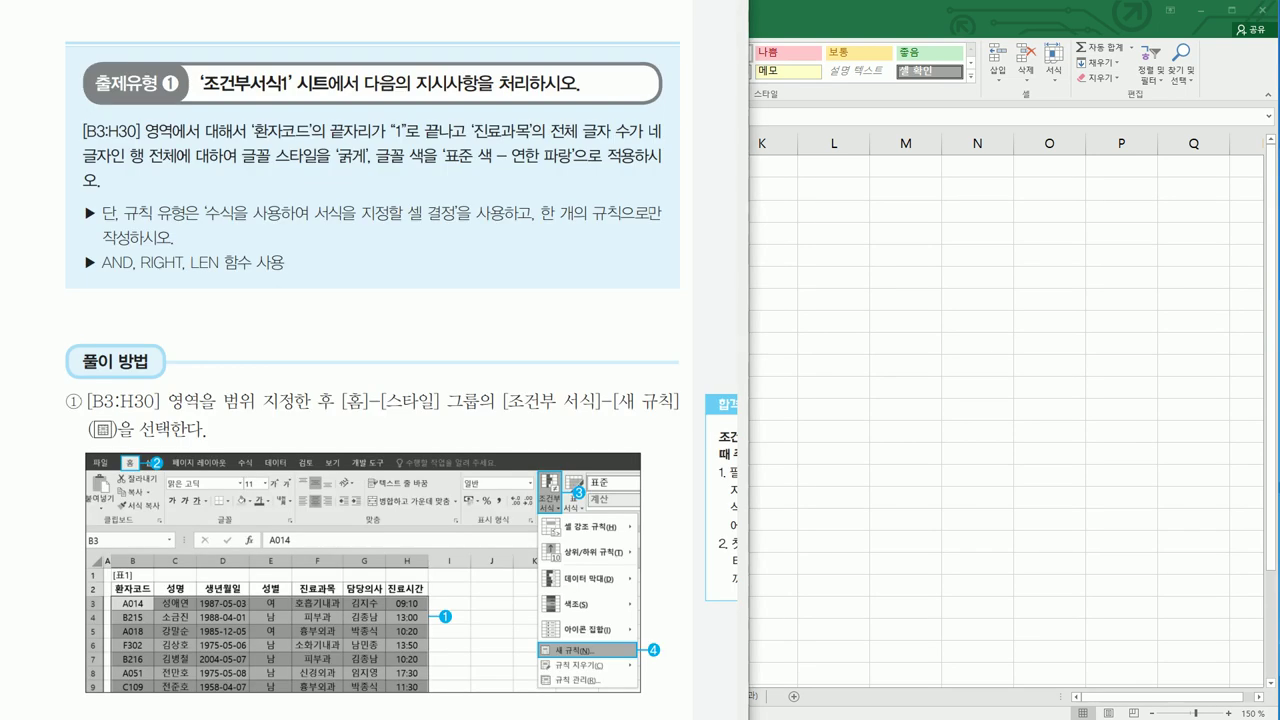
{"action": "scroll", "coordinate": [573, 377], "scroll_direction": "down", "scroll_amount": 10}
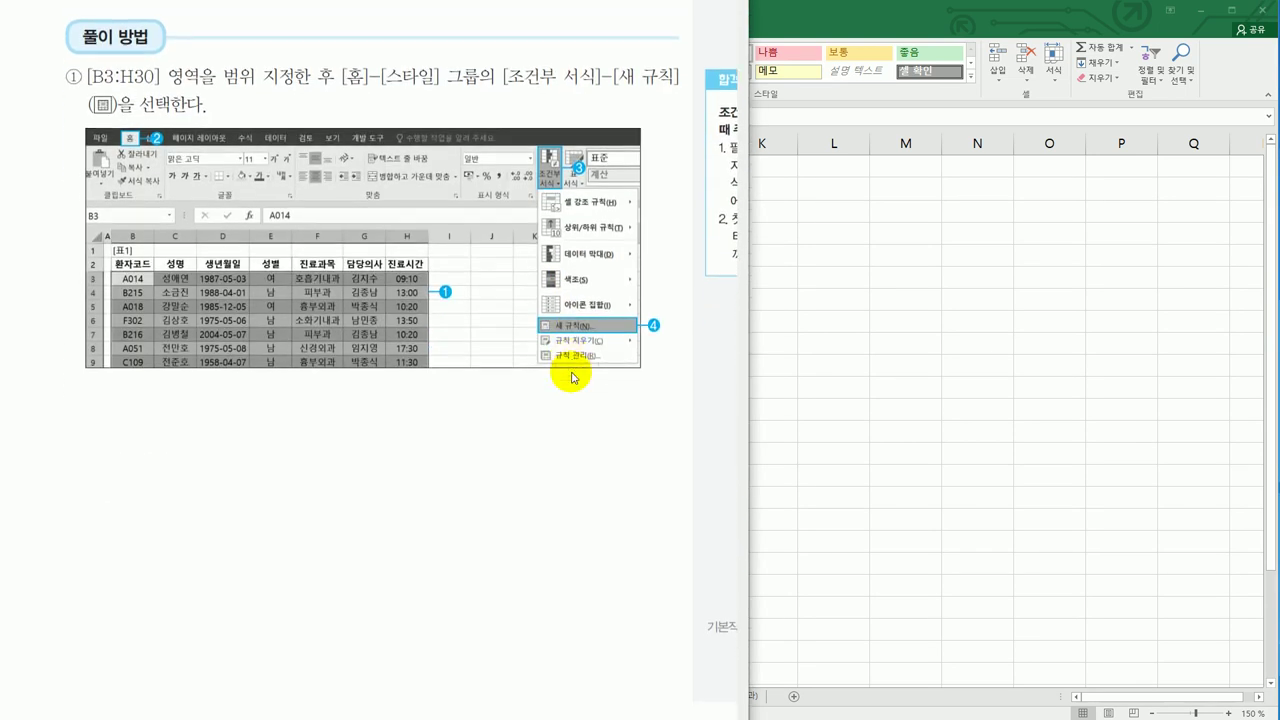
{"action": "scroll", "coordinate": [573, 377], "scroll_direction": "down", "scroll_amount": 5}
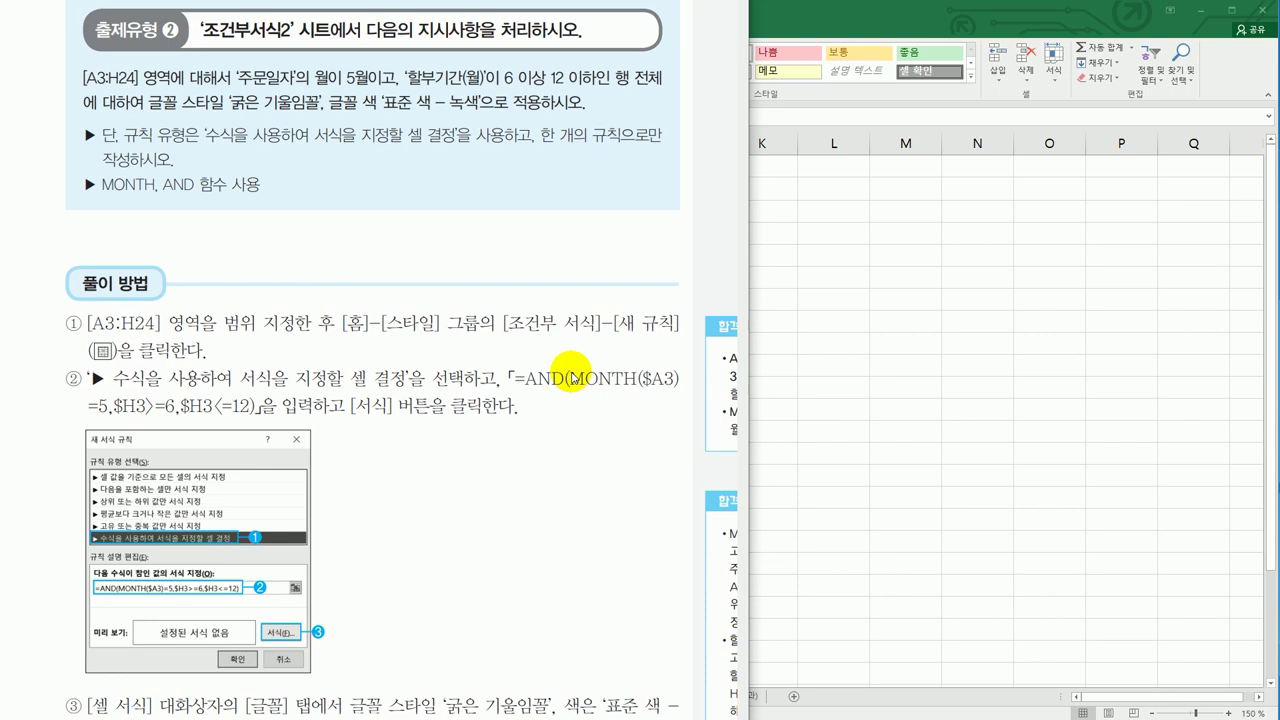
{"action": "left_click", "coordinate": [1071, 449]}
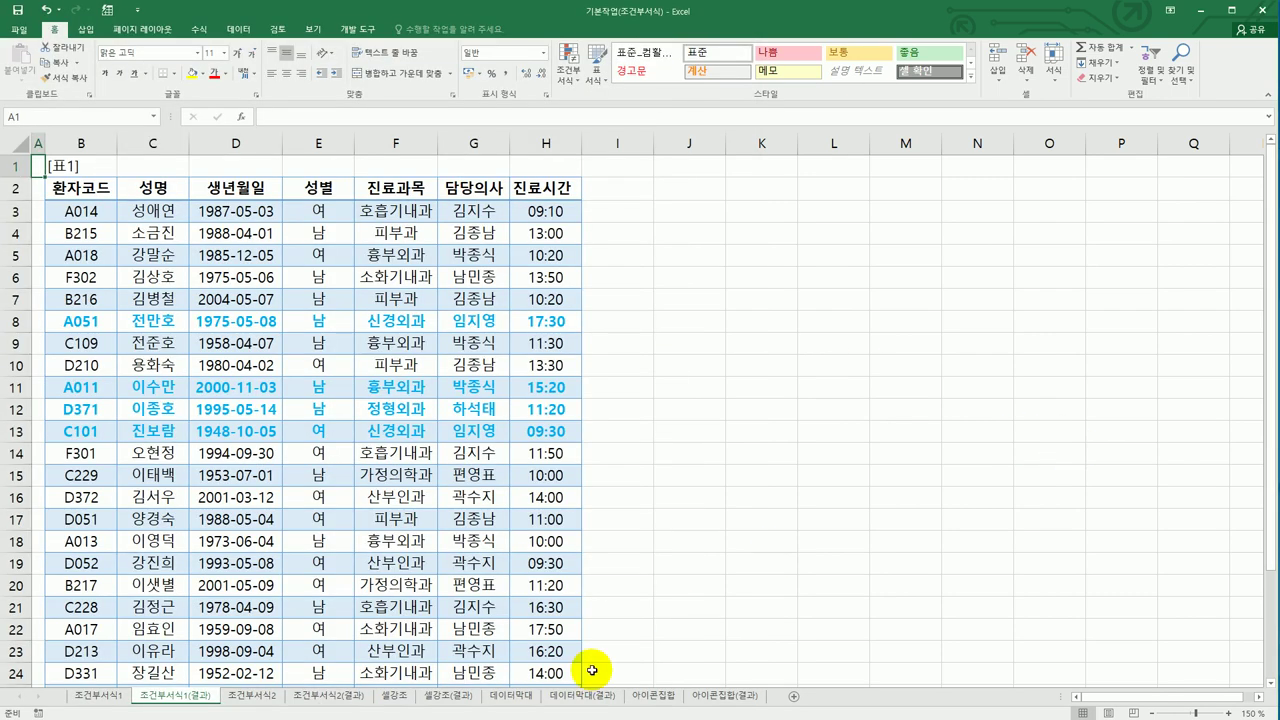
{"action": "left_click", "coordinate": [252, 695]}
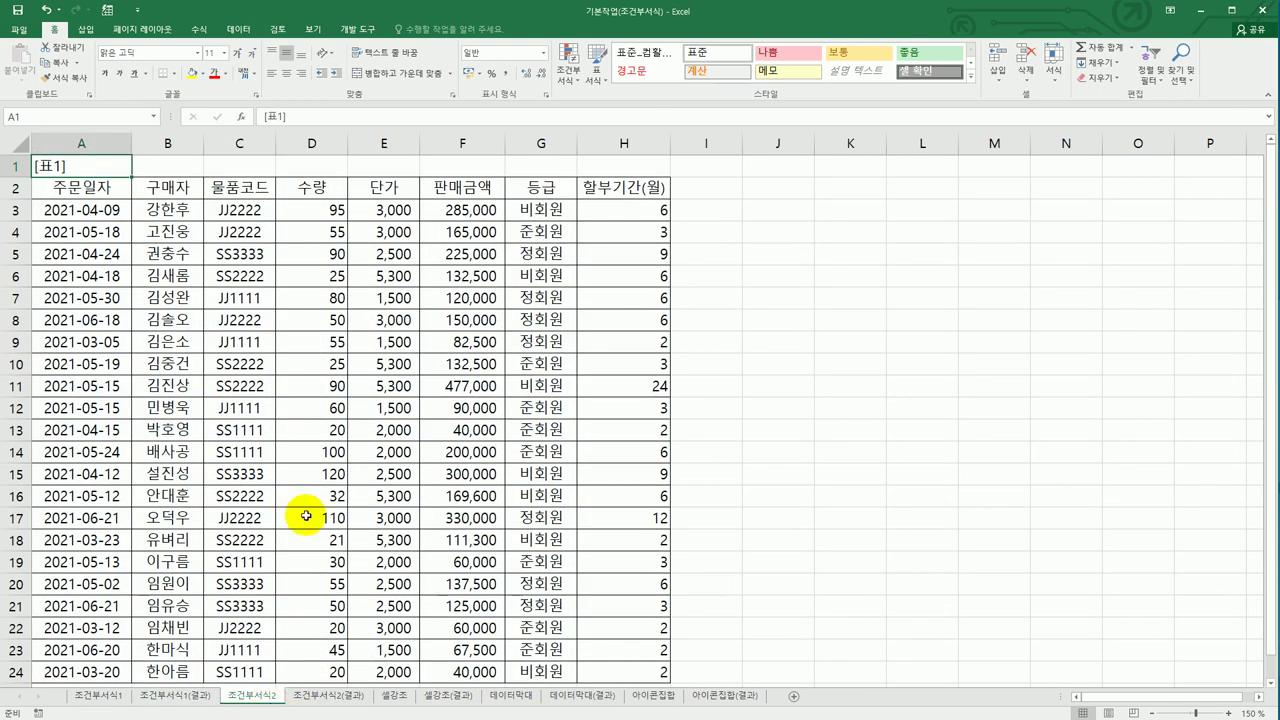
{"action": "key", "text": "alt+Tab"}
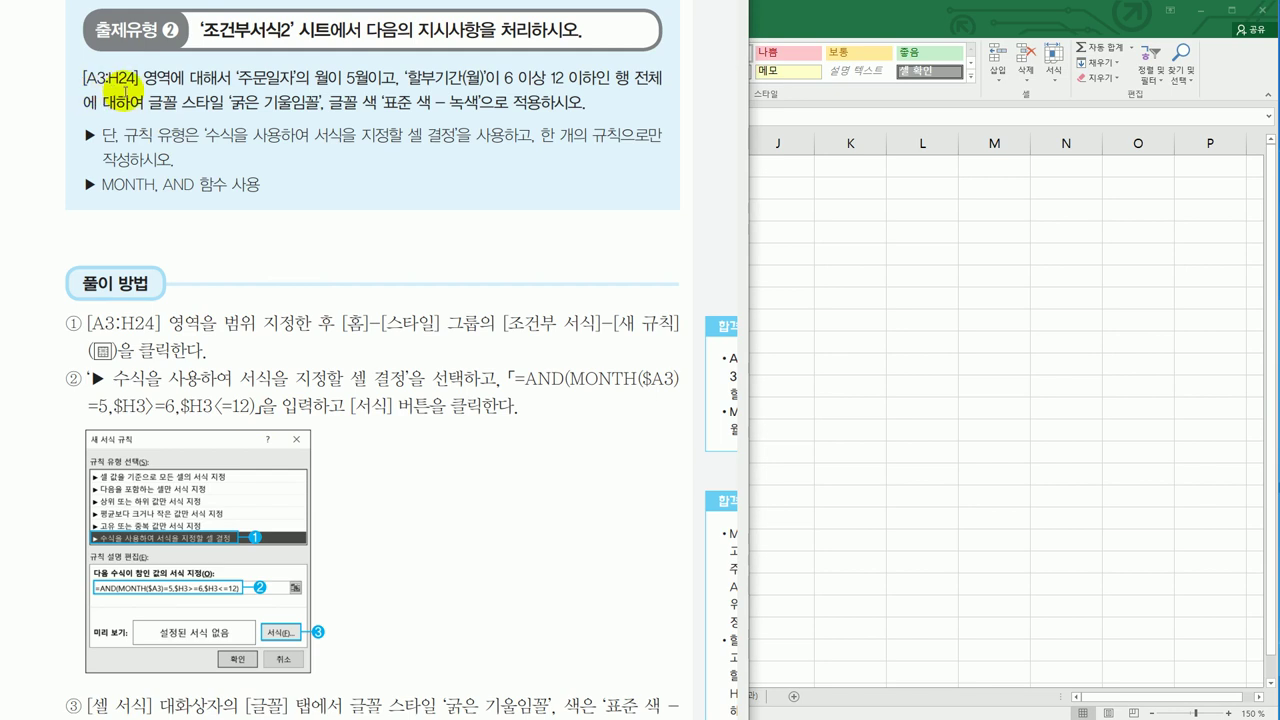
{"action": "key", "text": "alt+Tab"}
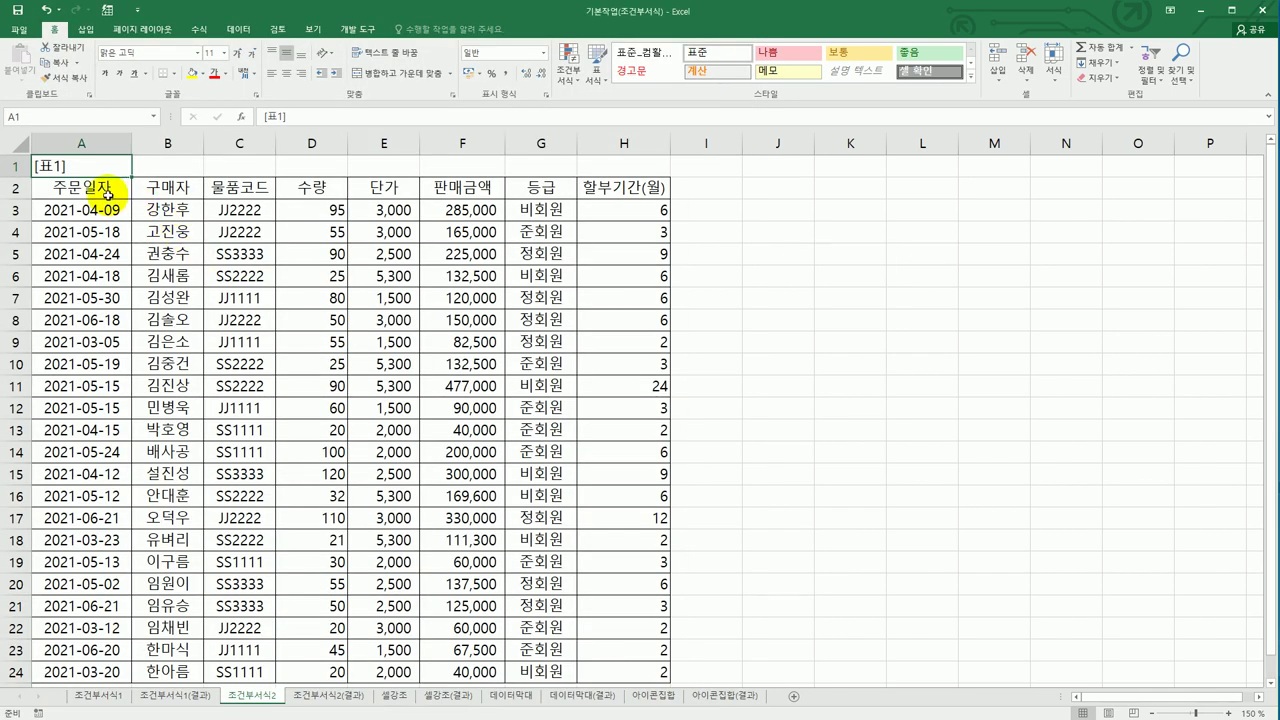
Step: Start a new conditional formatting rule for A3:H24 on 조건부서식2, using the type 수식을 사용하여 서식을 지정할 셀 결정
{"action": "left_click_drag", "start_coordinate": [84, 209], "coordinate": [594, 562]}
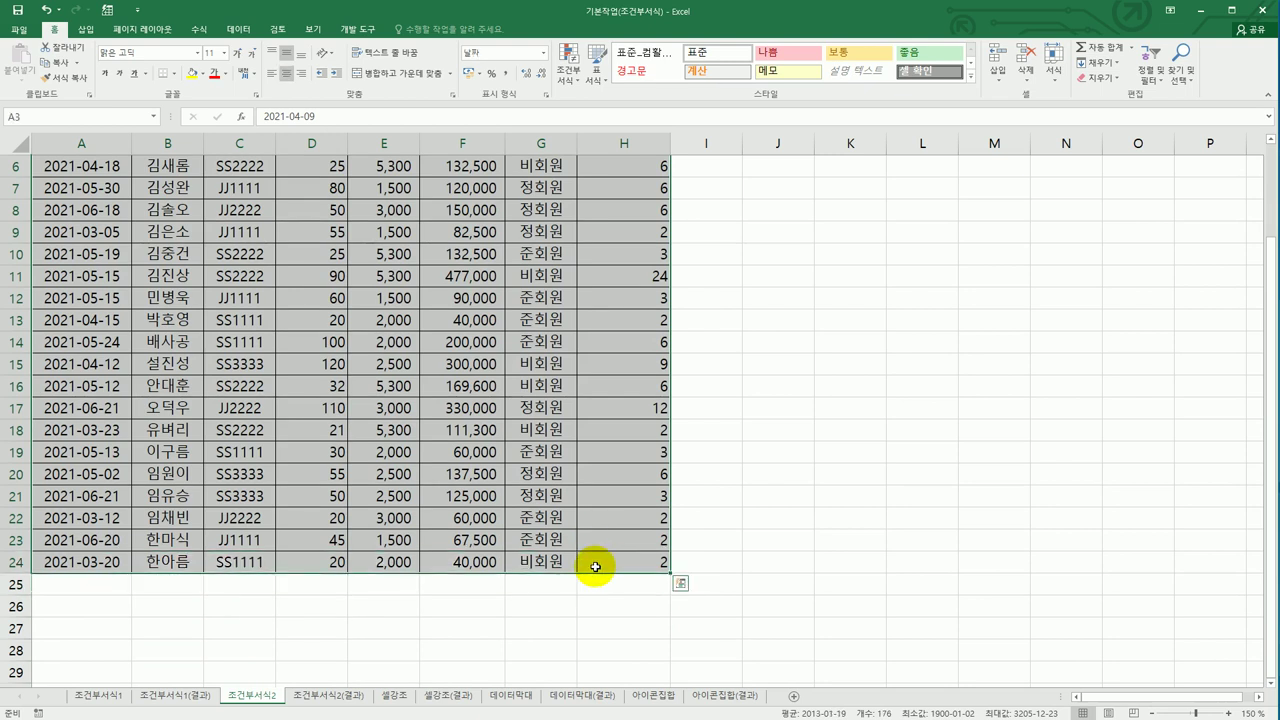
{"action": "scroll", "coordinate": [771, 526], "scroll_direction": "up", "scroll_amount": 2}
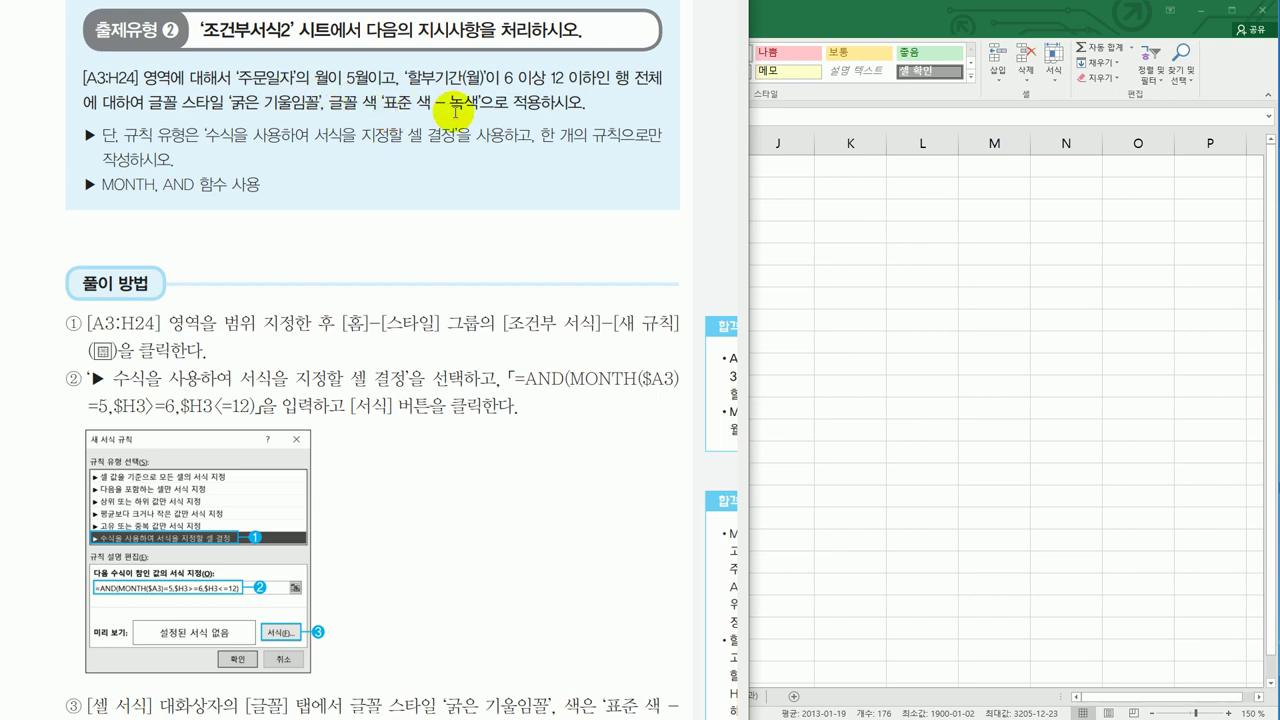
{"action": "left_click", "coordinate": [867, 36]}
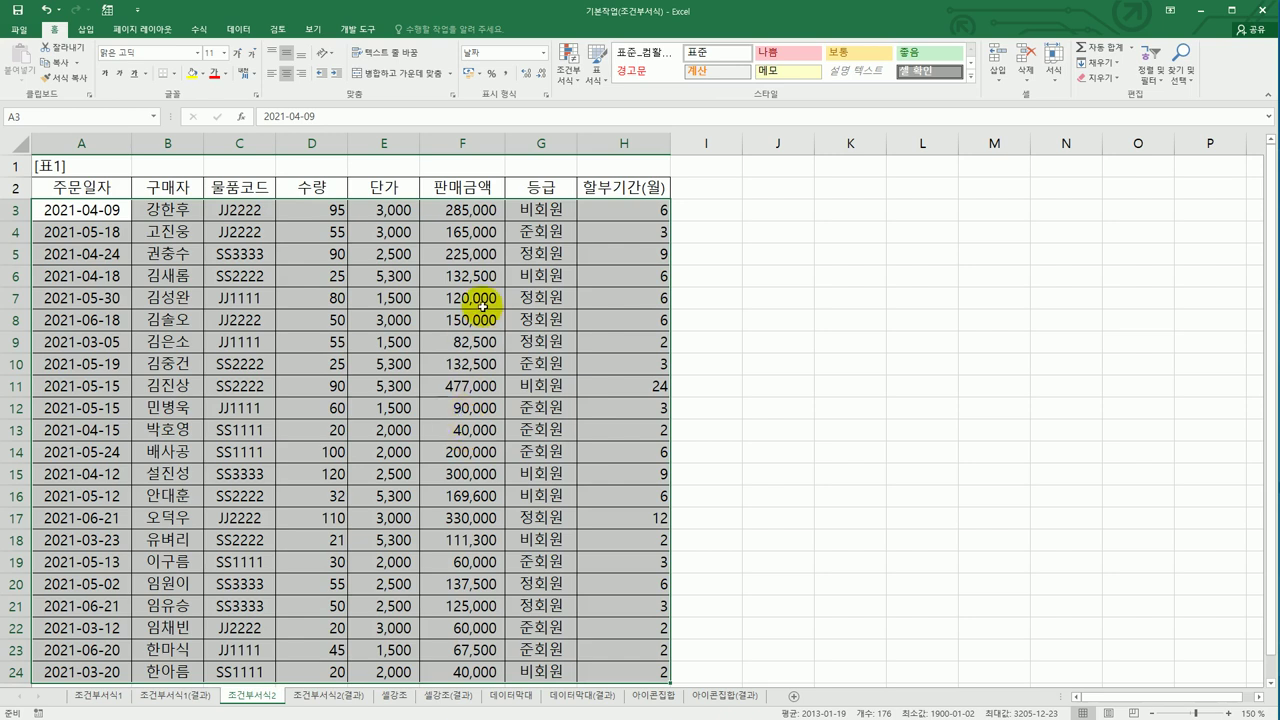
{"action": "left_click", "coordinate": [567, 87]}
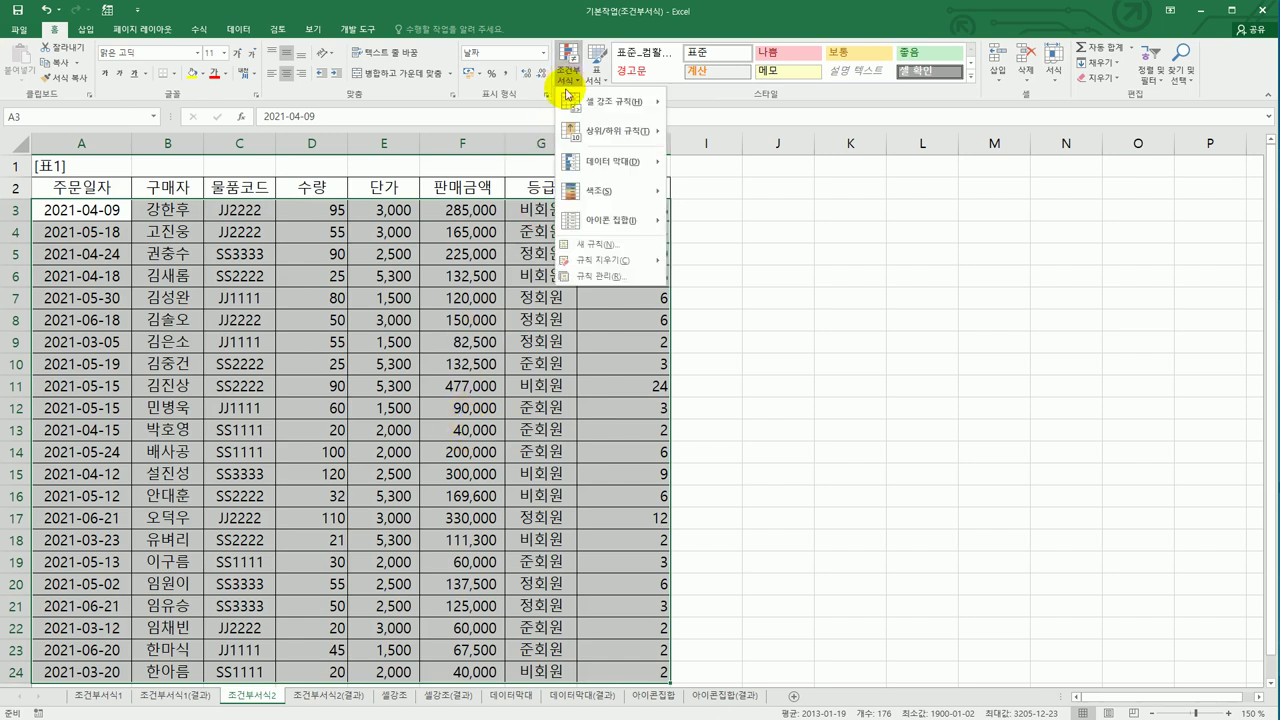
{"action": "left_click", "coordinate": [584, 246]}
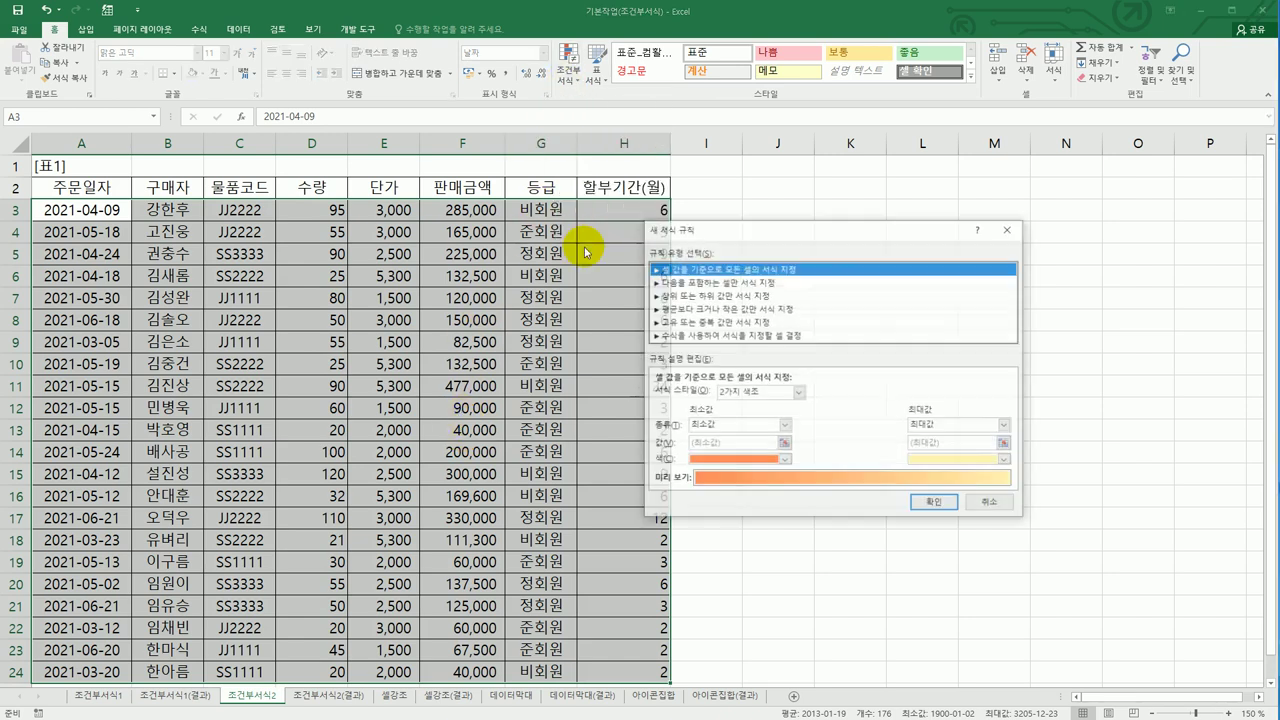
{"action": "left_click", "coordinate": [698, 336]}
{"action": "left_click_drag", "start_coordinate": [745, 237], "coordinate": [914, 235]}
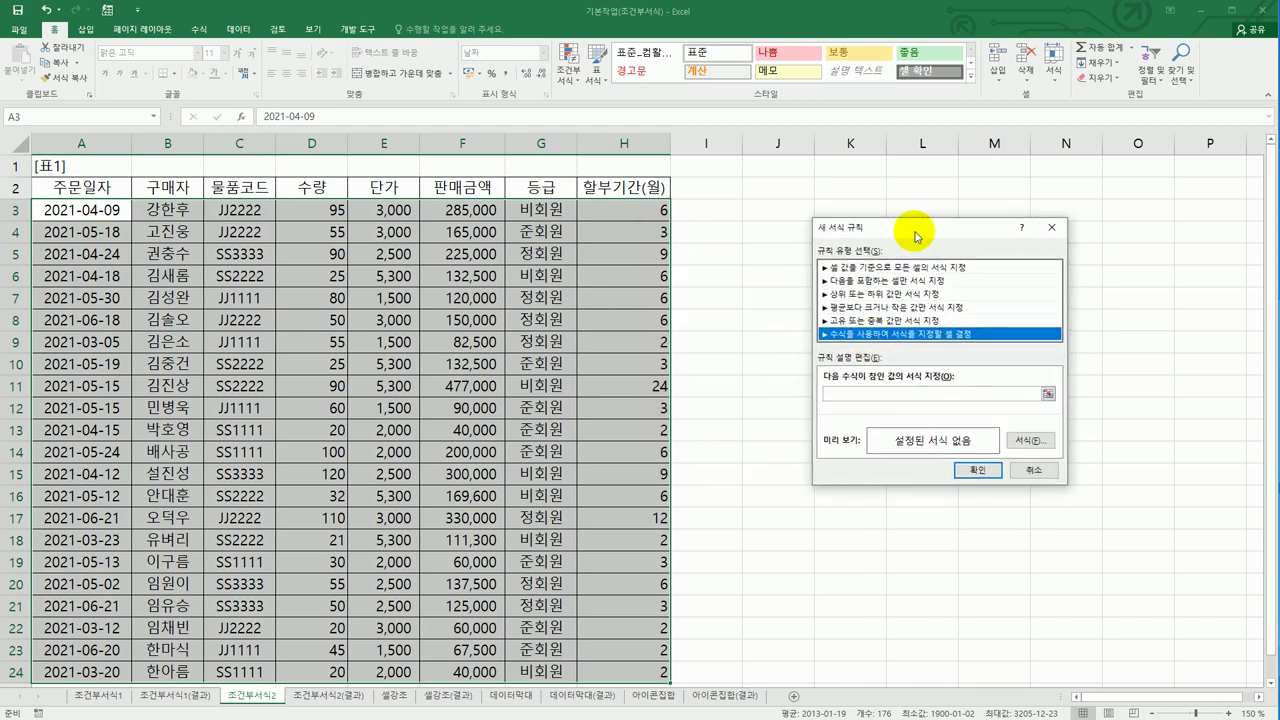
Step: Begin the rule's formula with the May order-date condition, =and(month($A3)=5, locking only the column of A3
{"action": "left_click", "coordinate": [898, 396]}
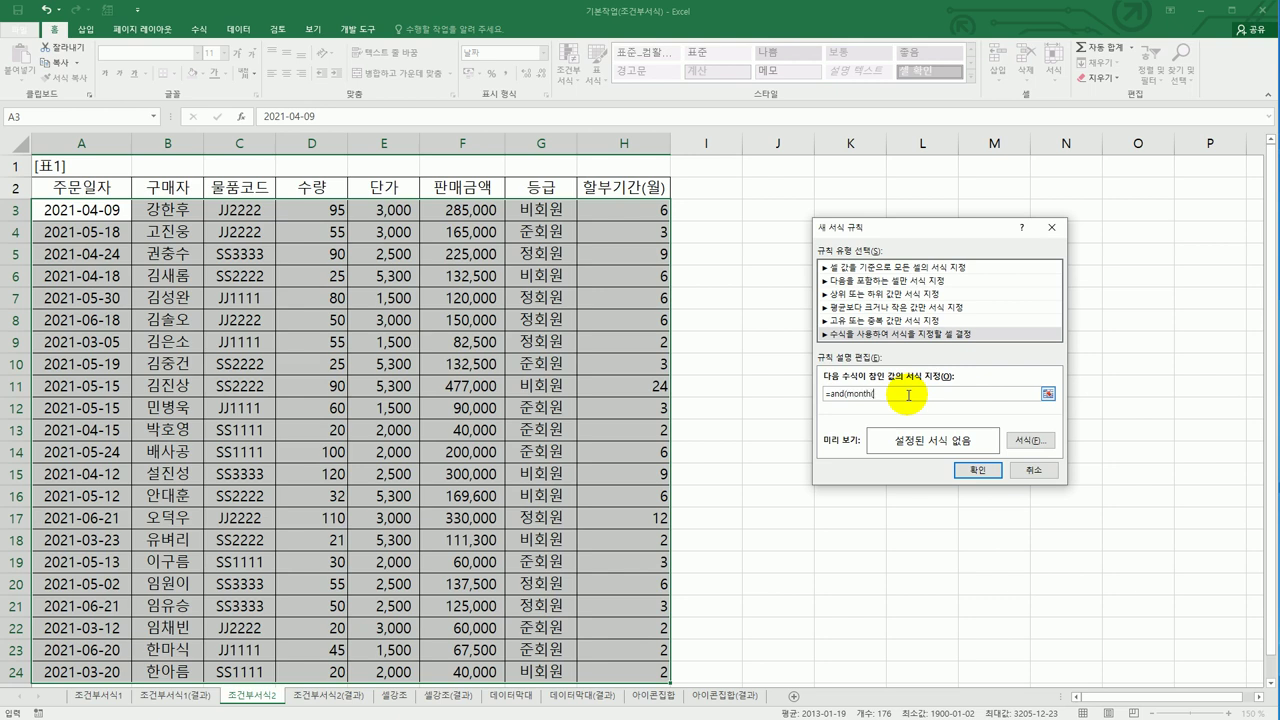
{"action": "left_click", "coordinate": [82, 207]}
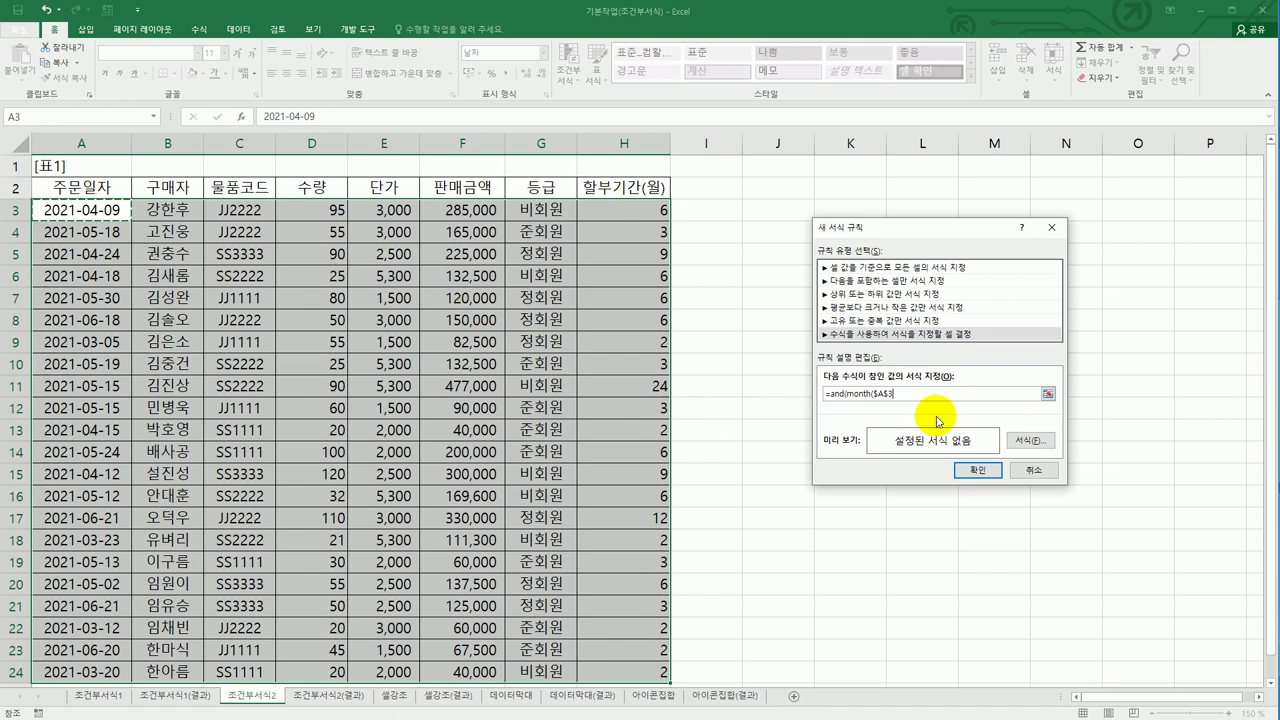
{"action": "left_click", "coordinate": [890, 393]}
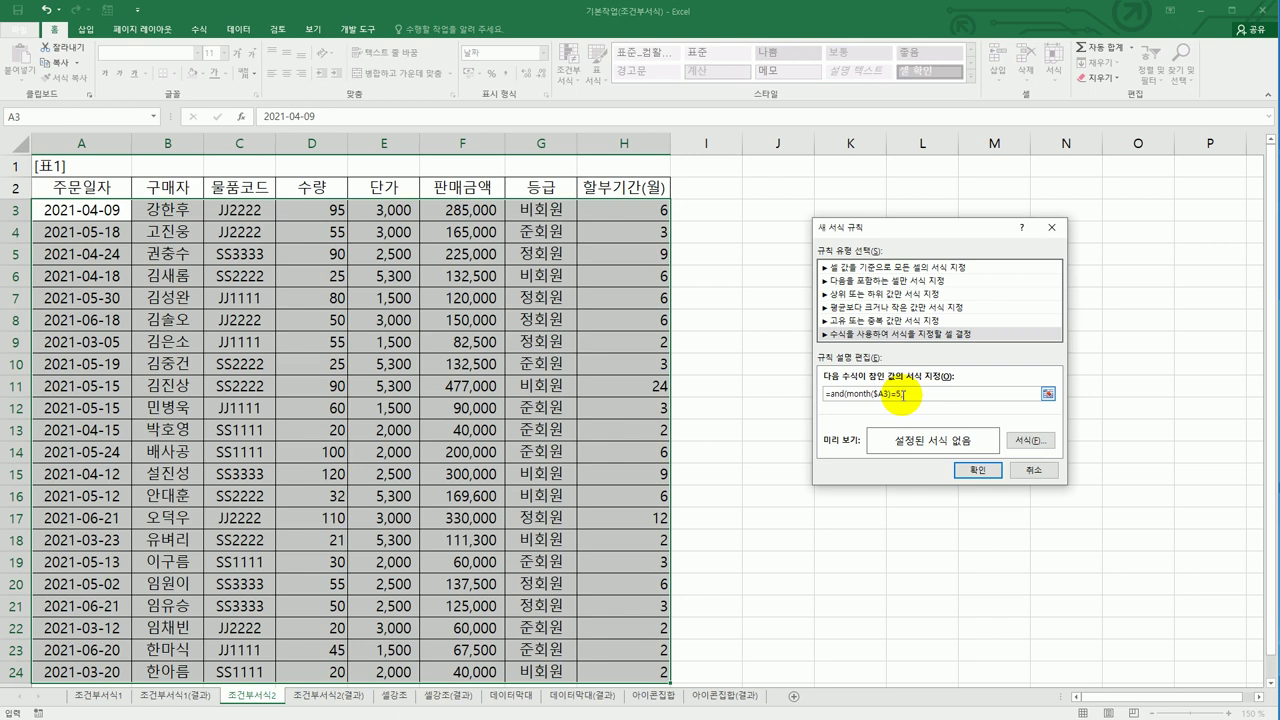
{"action": "type", "text": ","}
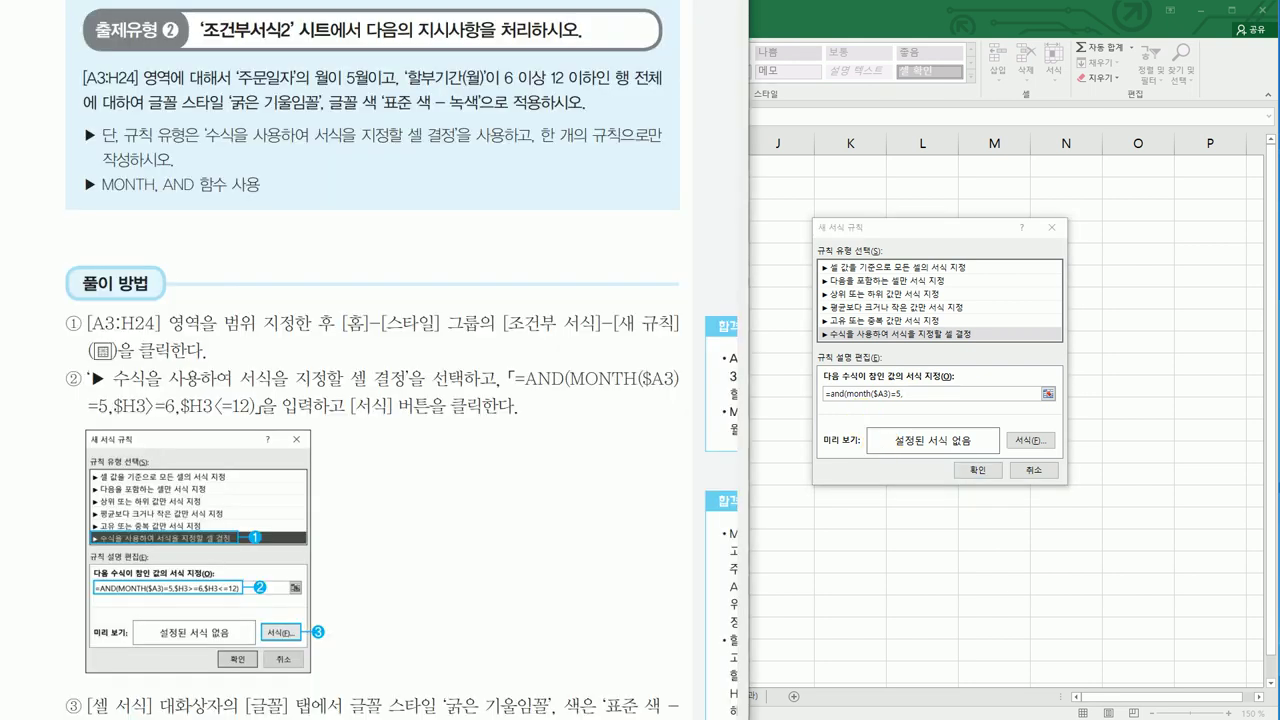
Step: Complete the AND formula with the installment-period conditions $H3>=6,$H3<=12), locking only column H in both references
{"action": "left_click", "coordinate": [917, 237]}
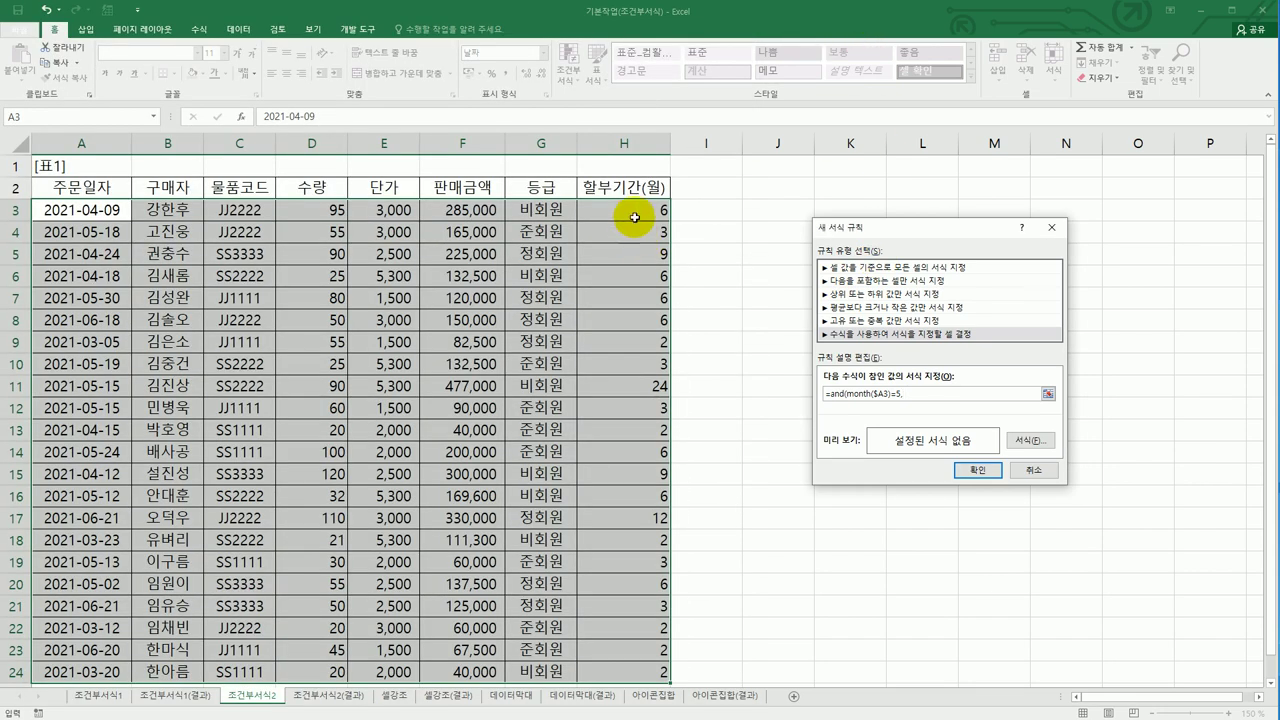
{"action": "left_click", "coordinate": [633, 213]}
{"action": "key", "text": "F4"}
{"action": "key", "text": "F4"}
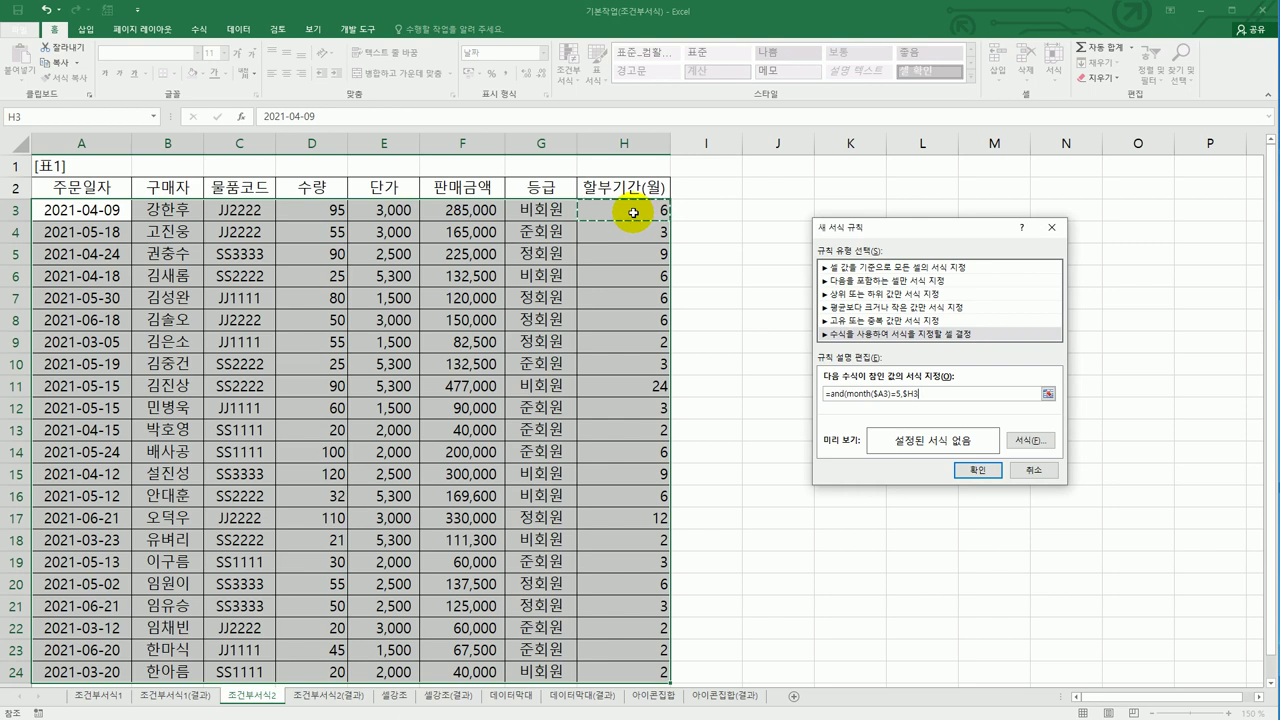
{"action": "type", "text": ">=6,"}
{"action": "left_click", "coordinate": [633, 213]}
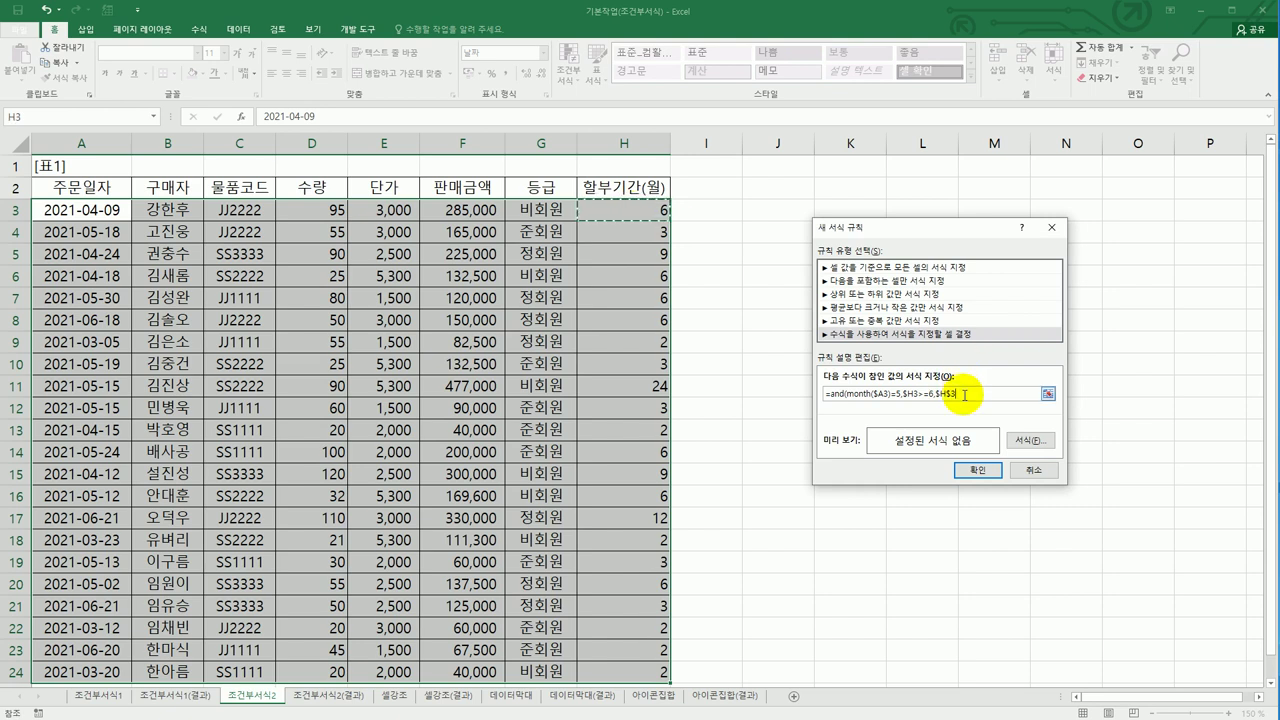
{"action": "key", "text": "F4"}
{"action": "key", "text": "F4"}
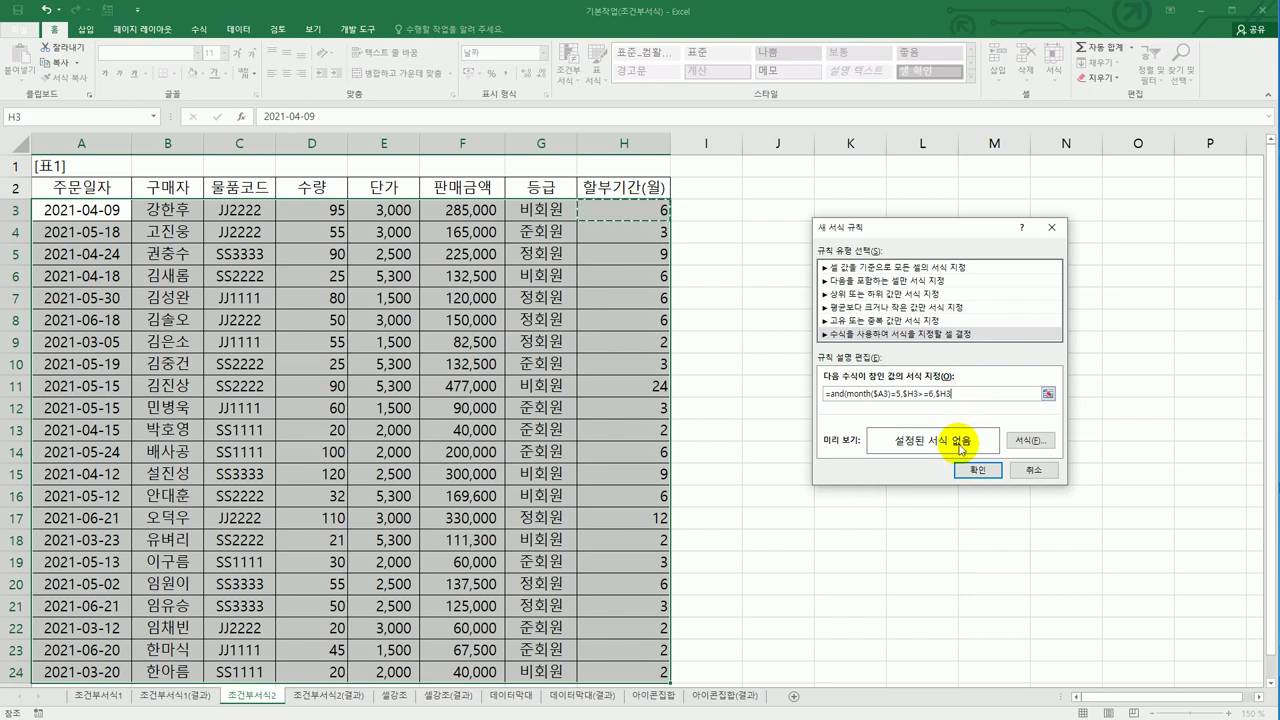
{"action": "type", "text": "<=12"}
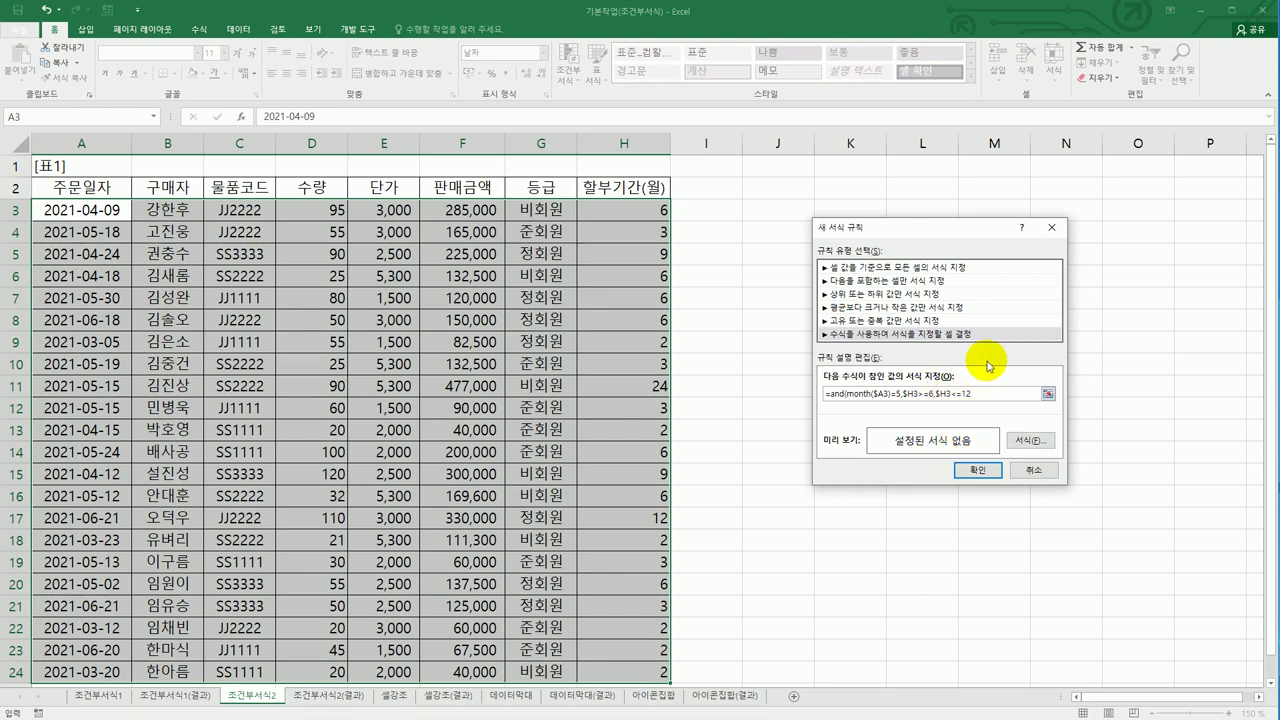
Step: Set the rule's font style to 굵은 기울임꼴 and font color to standard 녹색, and apply the rule
{"action": "left_click", "coordinate": [1026, 440]}
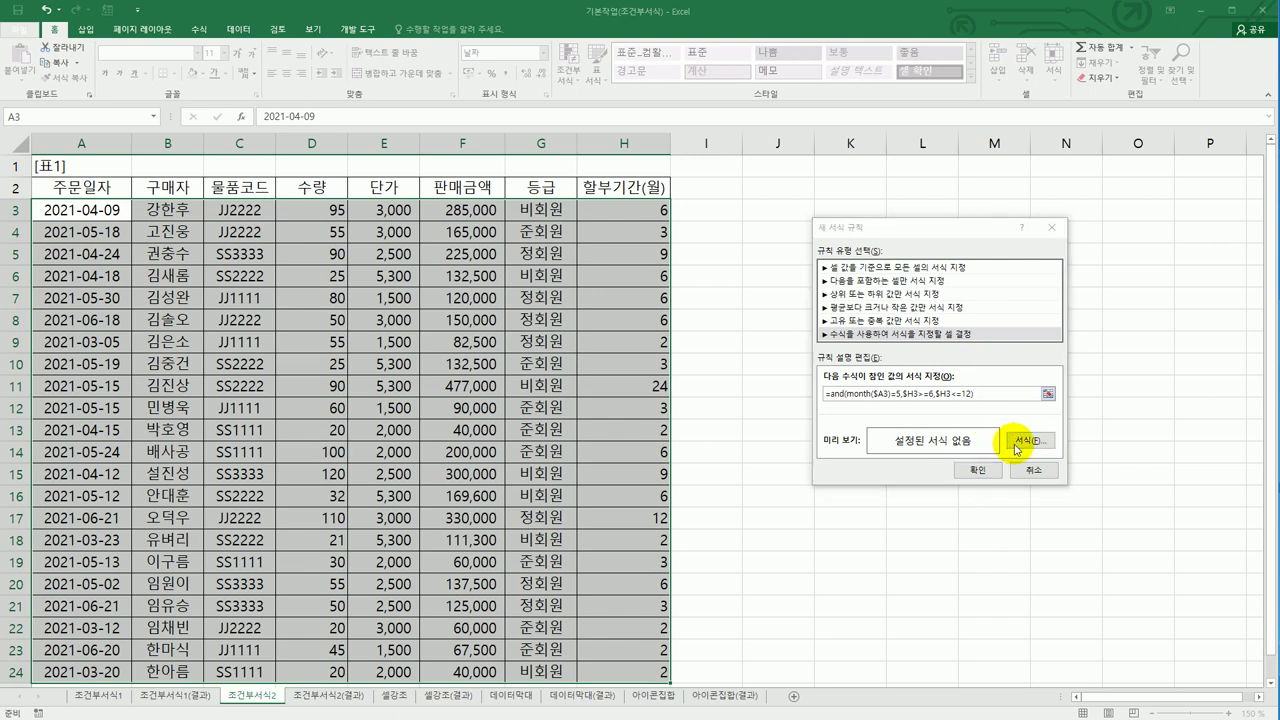
{"action": "left_click", "coordinate": [882, 263]}
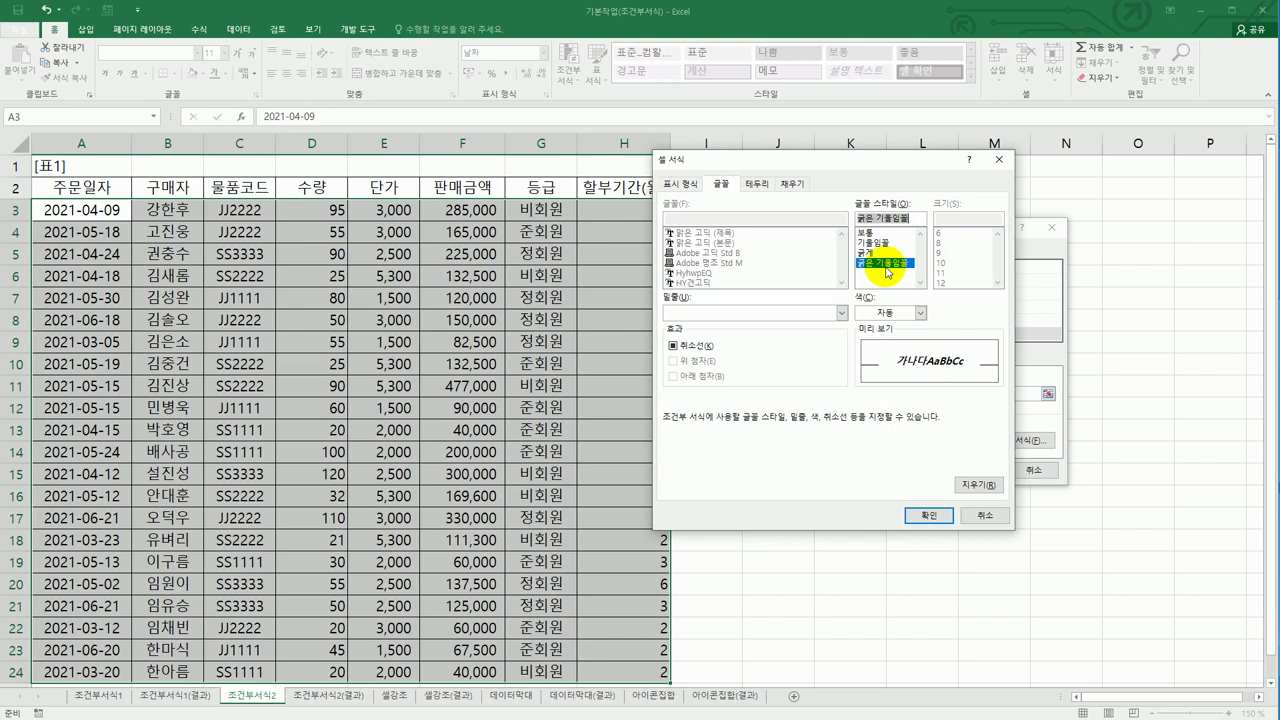
{"action": "left_click", "coordinate": [920, 316]}
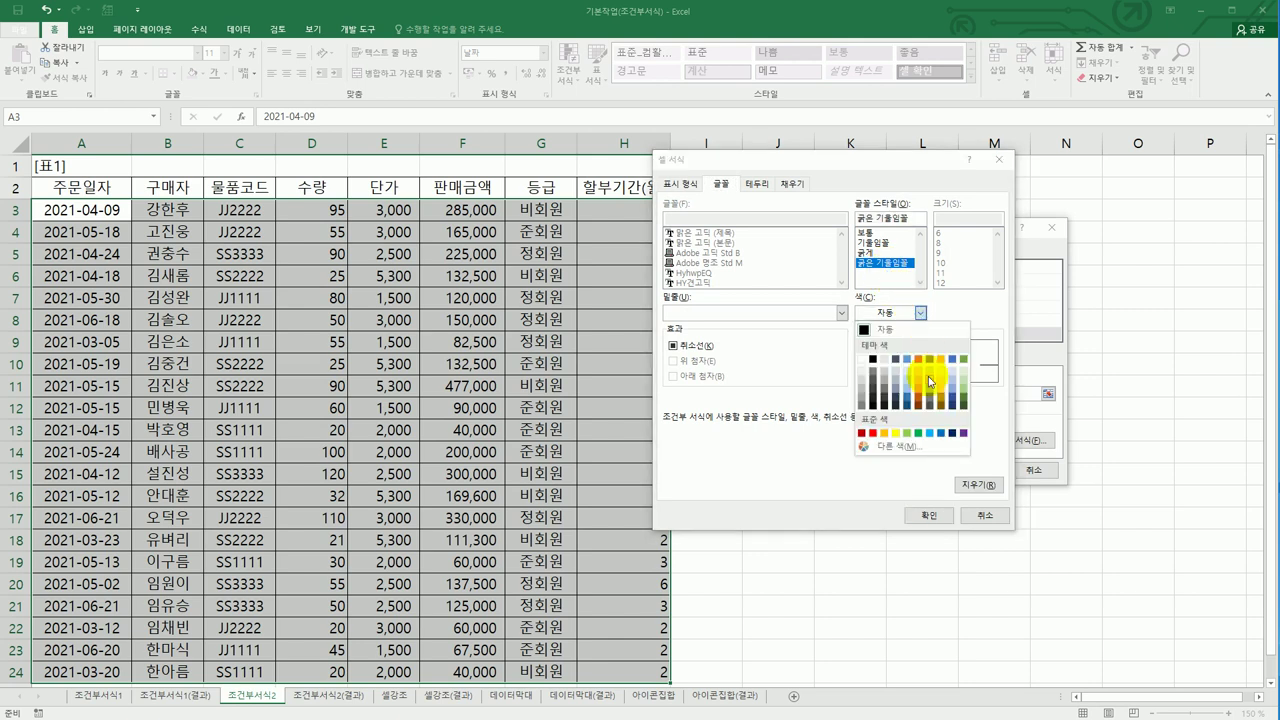
{"action": "left_click", "coordinate": [918, 437]}
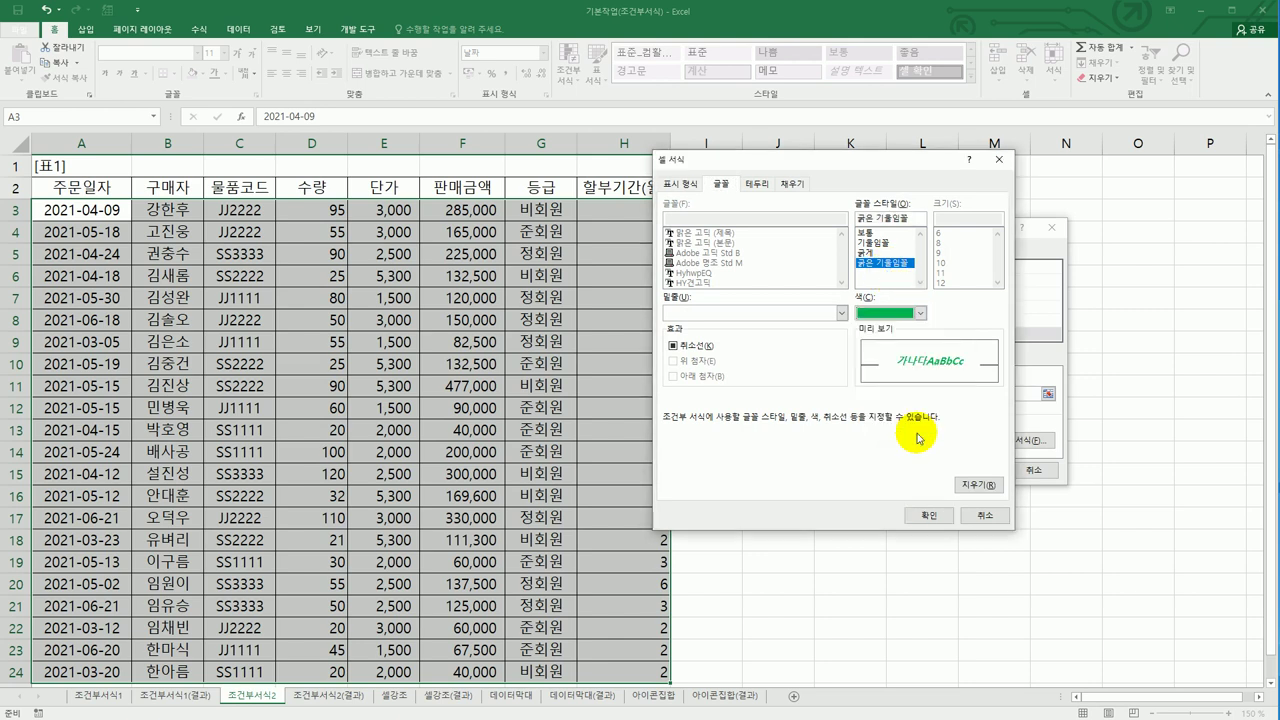
{"action": "left_click", "coordinate": [930, 515]}
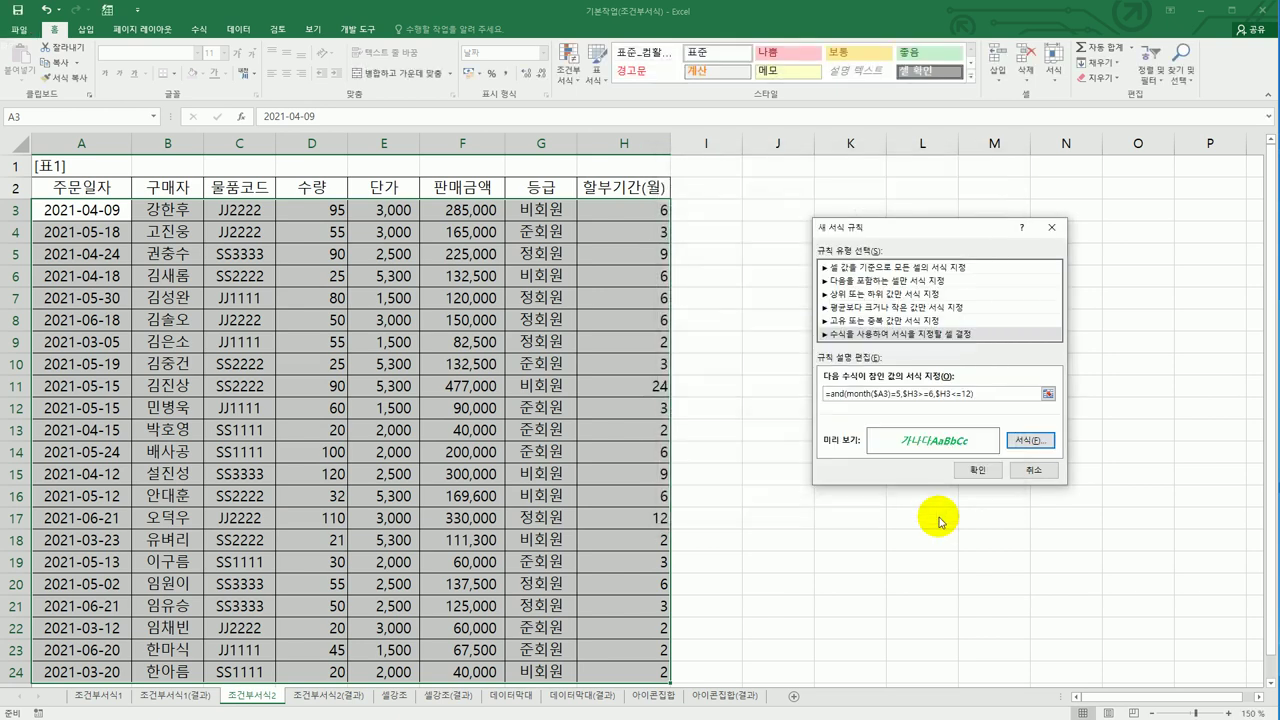
{"action": "left_click", "coordinate": [983, 469]}
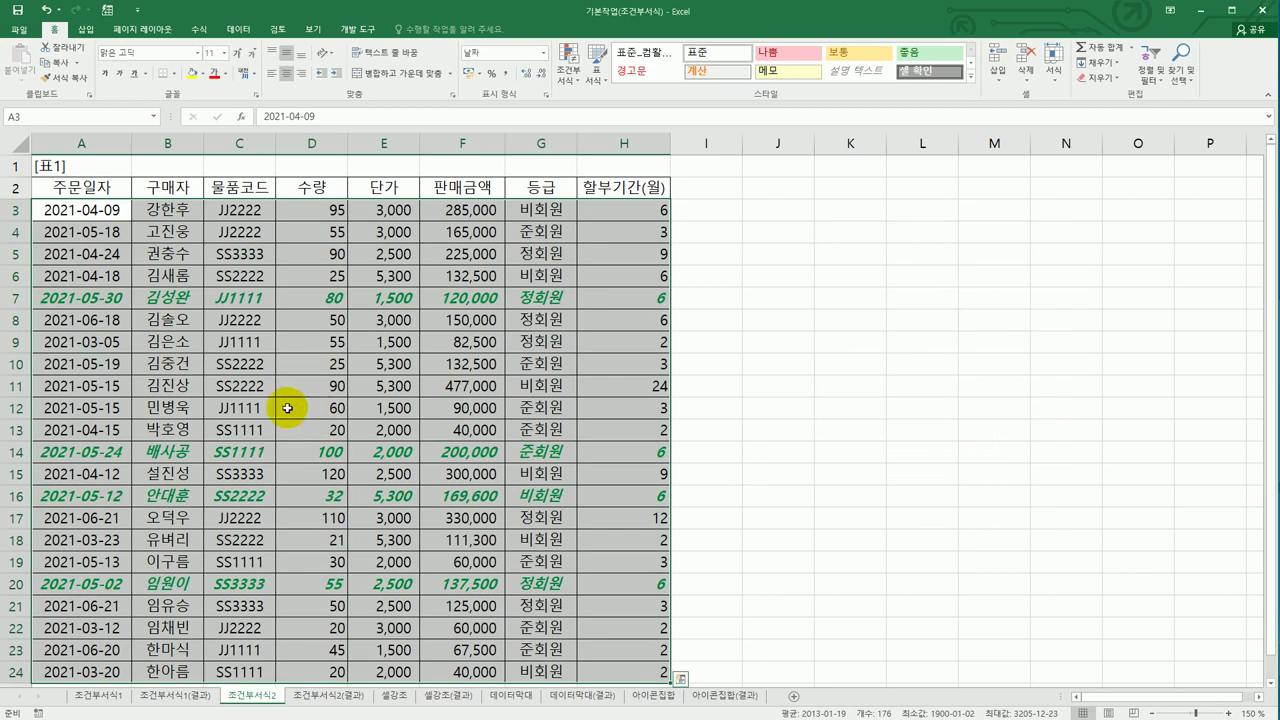
Step: Check the 주문일자 and 할부기간(월) cells of the highlighted rows against the rule's conditions
{"action": "left_click", "coordinate": [108, 298]}
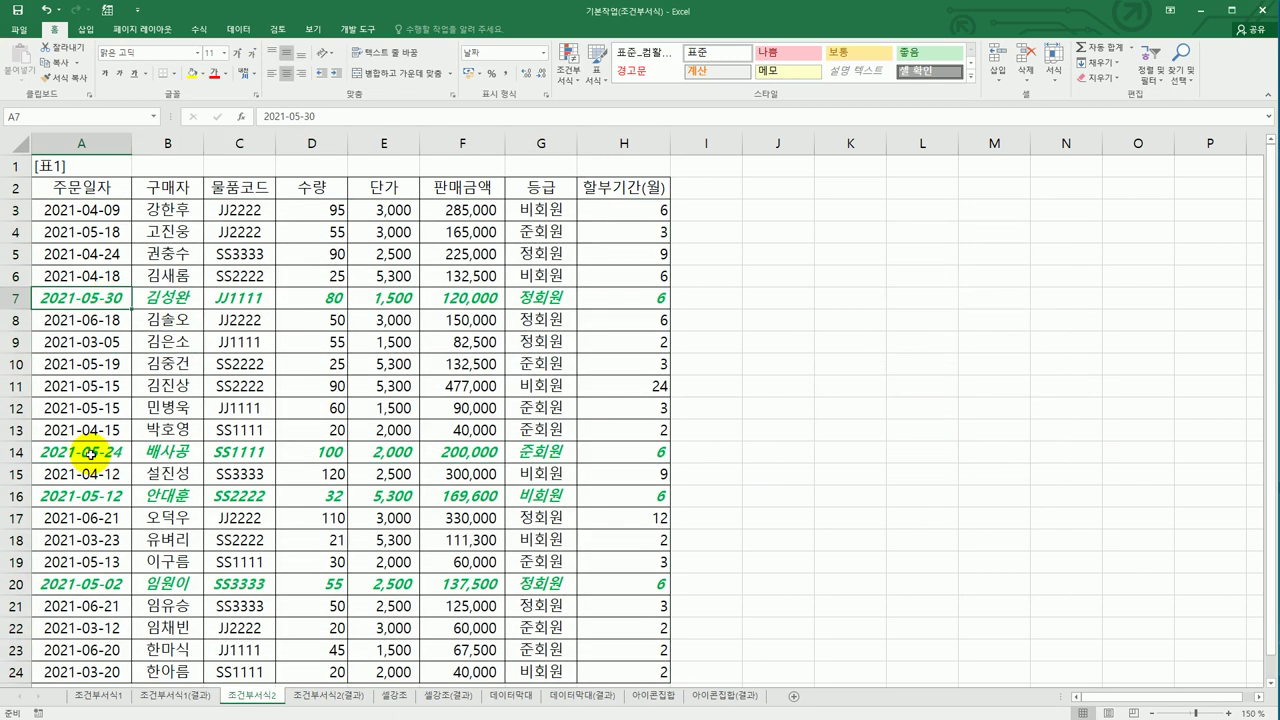
{"action": "left_click", "coordinate": [606, 297]}
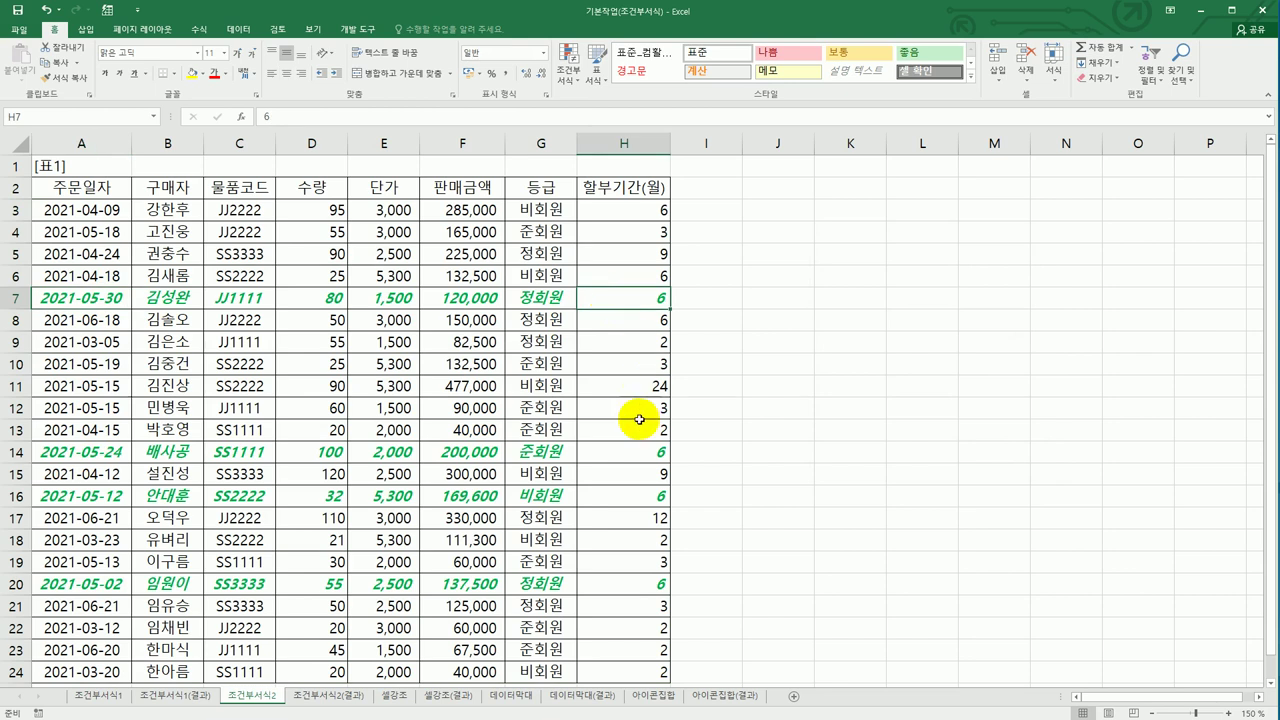
{"action": "left_click", "coordinate": [624, 450]}
{"action": "left_click", "coordinate": [627, 562]}
{"action": "left_click", "coordinate": [633, 580]}
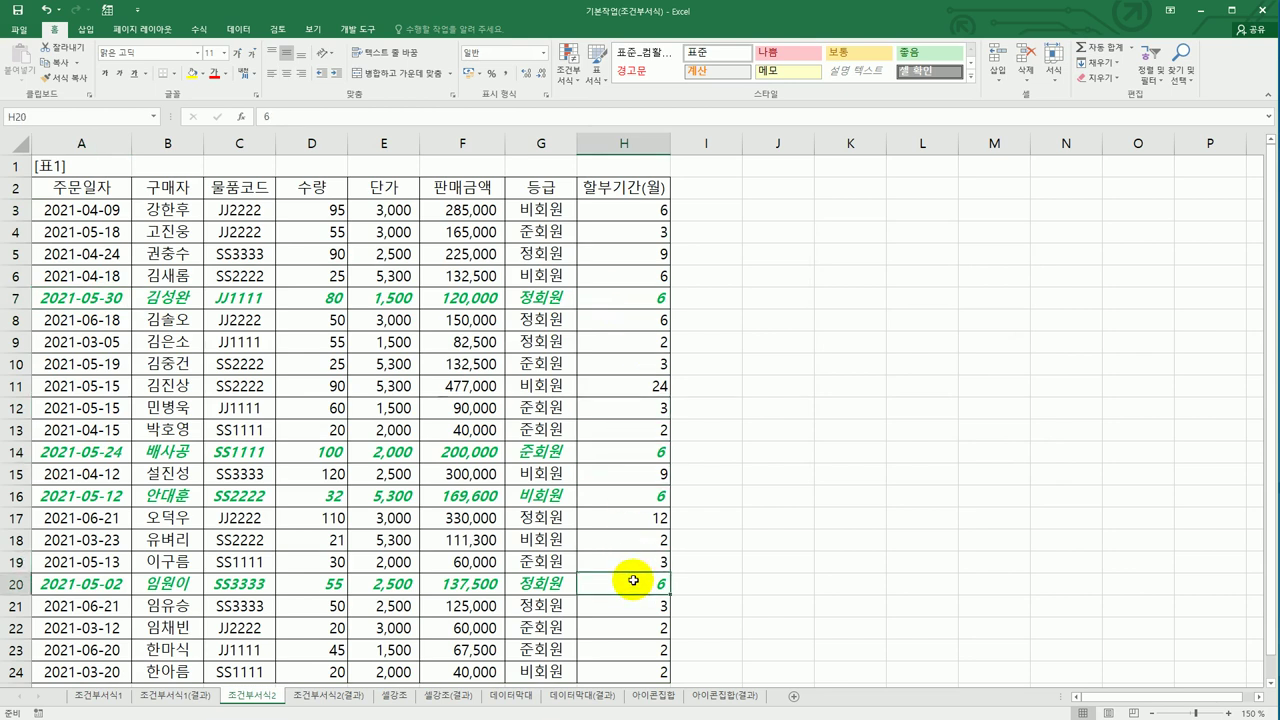
{"action": "scroll", "coordinate": [633, 580], "scroll_direction": "down", "scroll_amount": 3}
{"action": "scroll", "coordinate": [633, 580], "scroll_direction": "up", "scroll_amount": 3}
Step: Compare the formatted 조건부서식2 sheet with the 조건부서식2(결과) answer sheet
{"action": "left_click", "coordinate": [323, 697]}
{"action": "left_click", "coordinate": [271, 697]}
{"action": "left_click", "coordinate": [308, 700]}
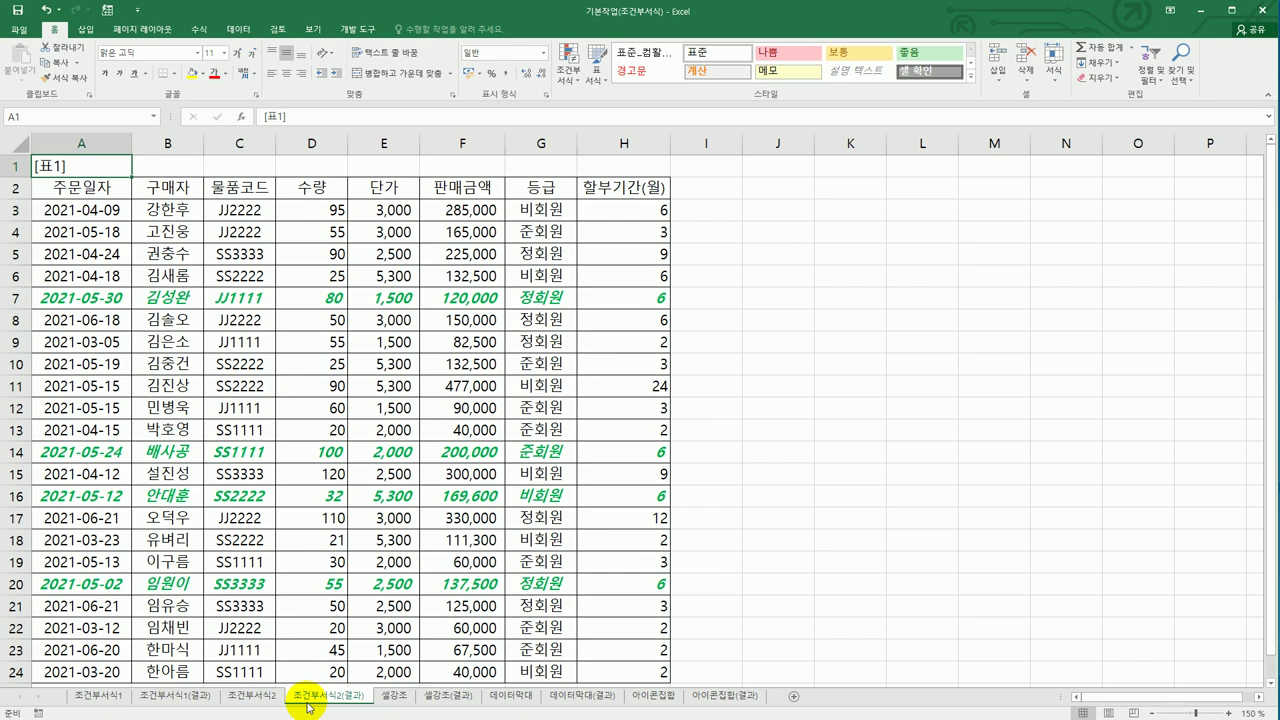
Step: Open the 셀강조 sheet, read the 출제유형 3 instructions in the textbook document, and return to Excel
{"action": "left_click", "coordinate": [383, 699]}
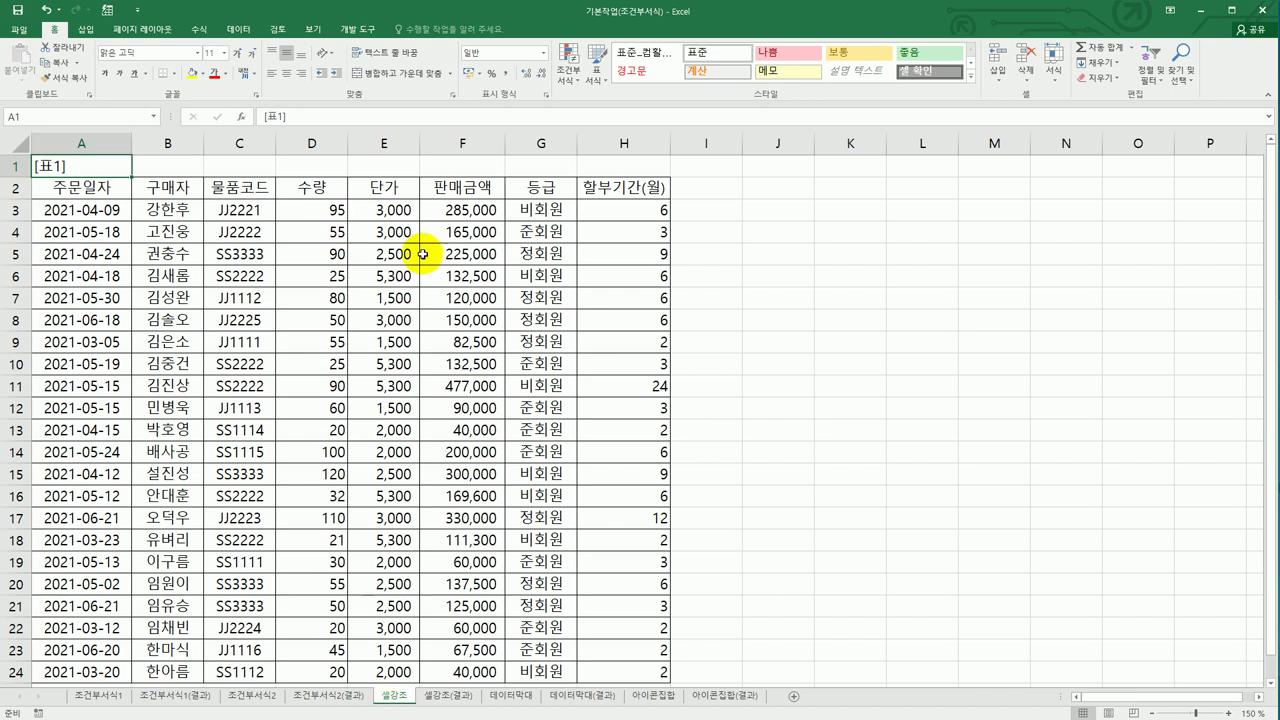
{"action": "key", "text": "alt+Tab"}
{"action": "scroll", "coordinate": [450, 688], "scroll_direction": "down", "scroll_amount": 15}
{"action": "scroll", "coordinate": [456, 690], "scroll_direction": "down", "scroll_amount": 5}
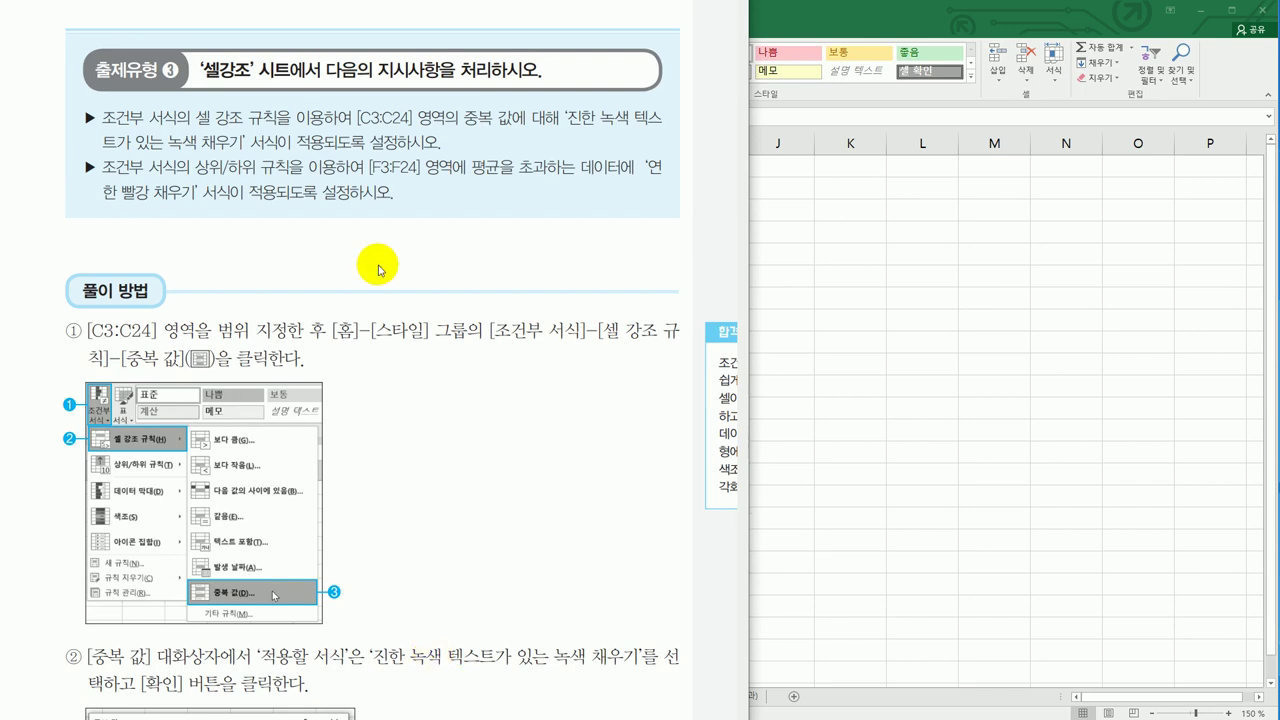
{"action": "left_click", "coordinate": [850, 254]}
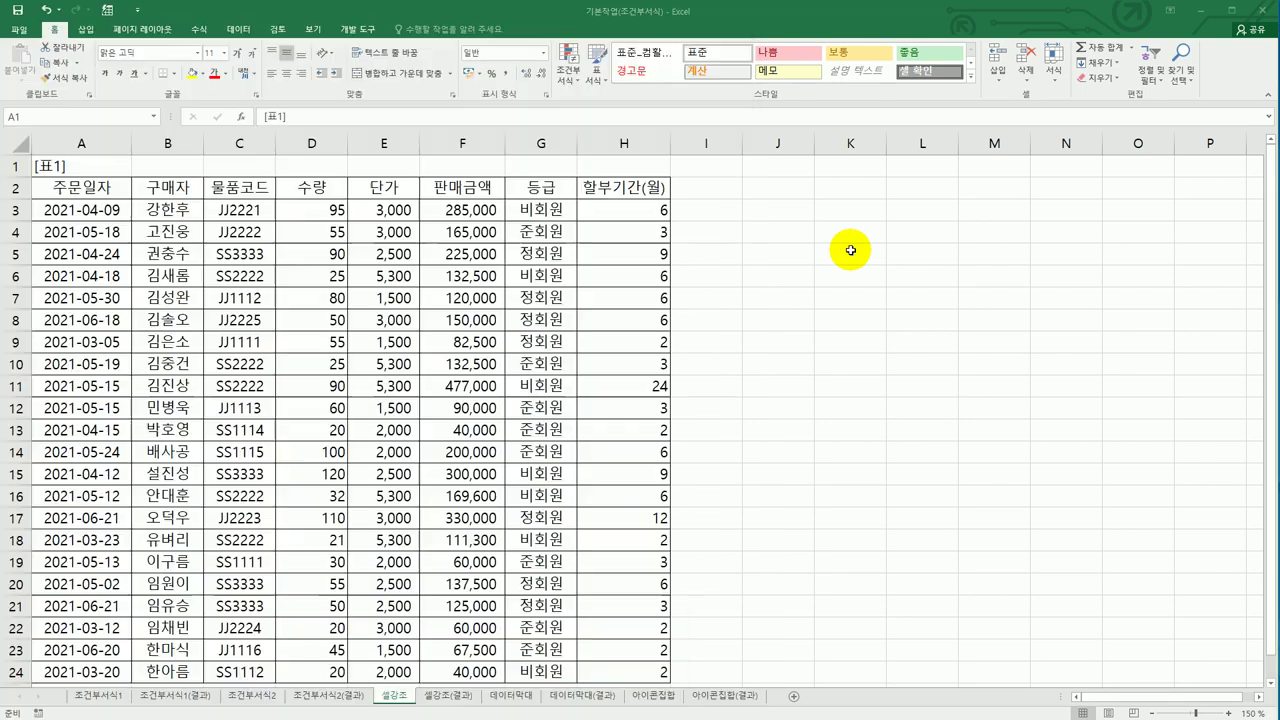
Step: Select C3:C24 in the 물품코드 column and start a 중복 값 cell highlighting rule for it
{"action": "left_click", "coordinate": [226, 211]}
{"action": "left_click_drag", "start_coordinate": [224, 258], "coordinate": [247, 676]}
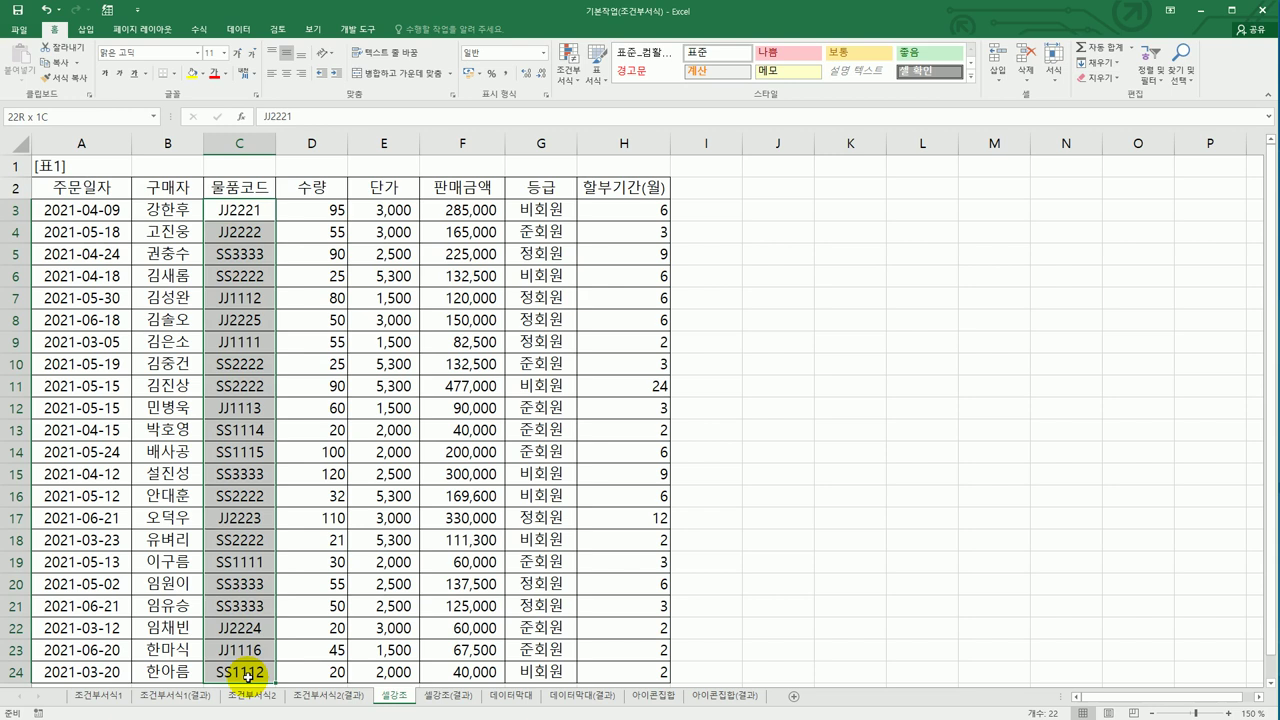
{"action": "key", "text": "alt+Tab"}
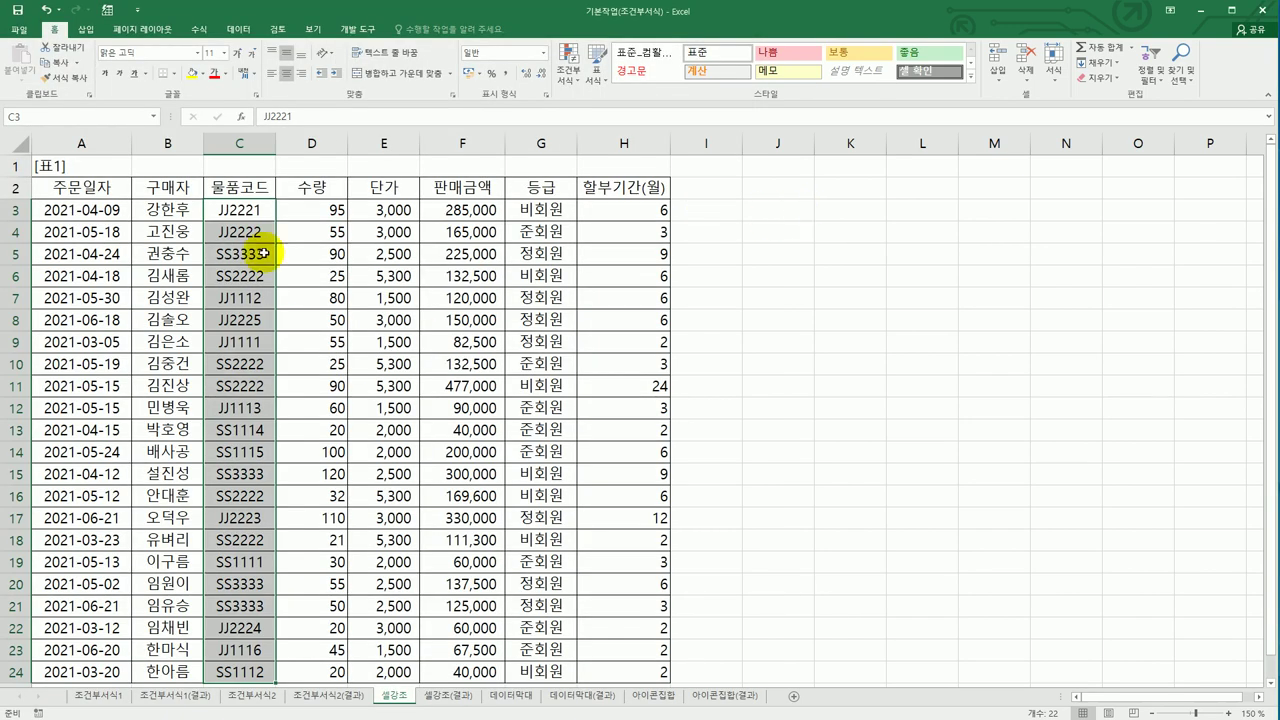
{"action": "left_click", "coordinate": [566, 72]}
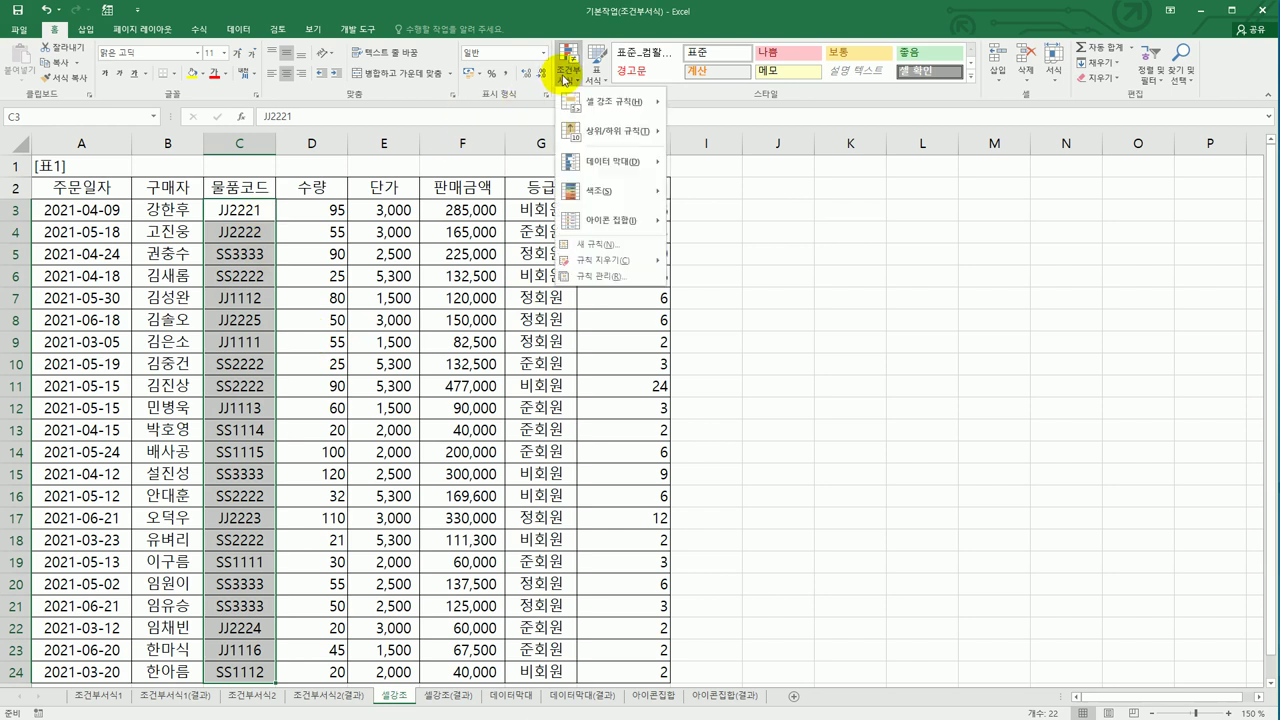
{"action": "mouse_move", "coordinate": [592, 102]}
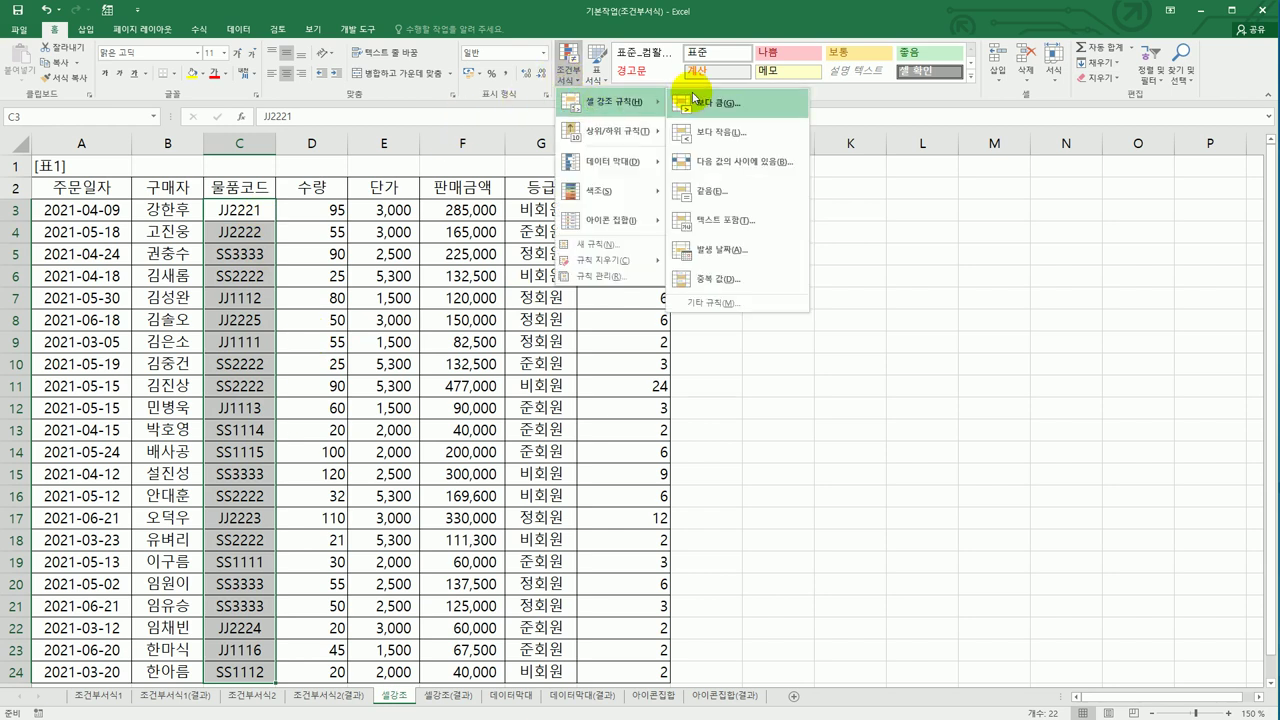
{"action": "left_click", "coordinate": [736, 280]}
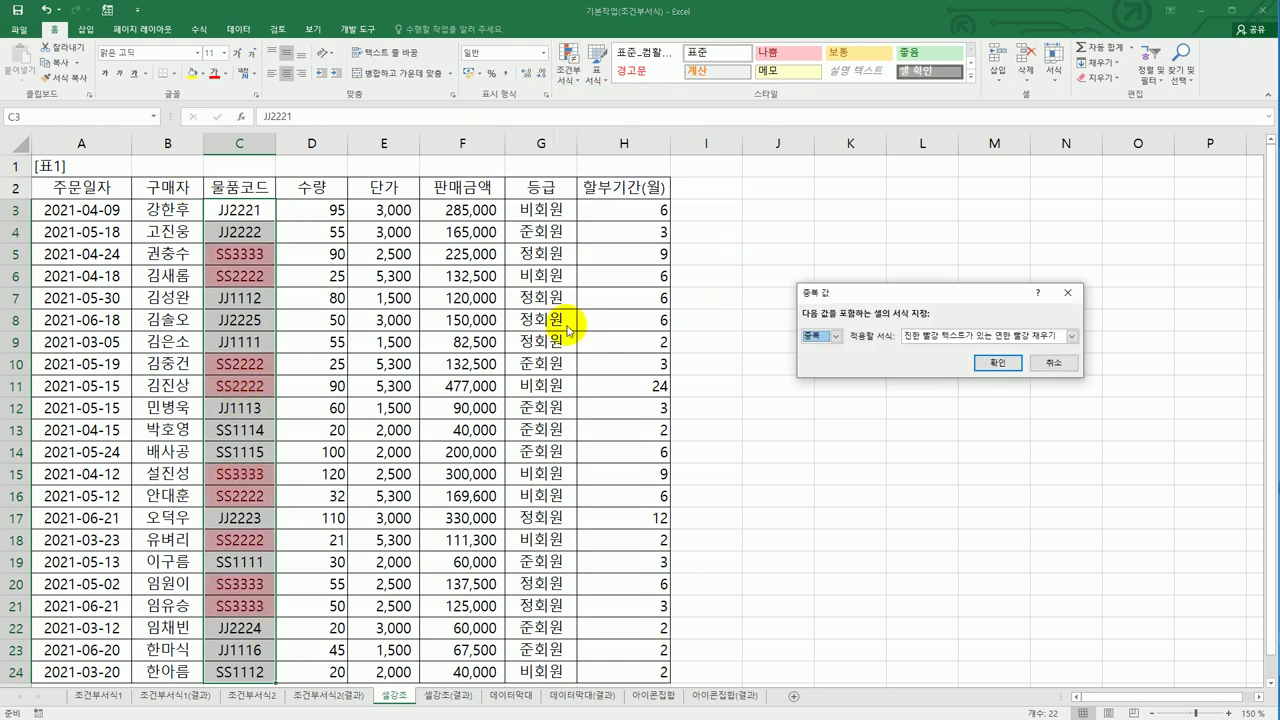
Step: Format the duplicate 물품코드 values in C3:C24 with 진한 녹색 텍스트가 있는 녹색 채우기 and apply the rule
{"action": "left_click_drag", "start_coordinate": [850, 293], "coordinate": [761, 239]}
{"action": "left_click", "coordinate": [747, 282]}
{"action": "left_click", "coordinate": [747, 287]}
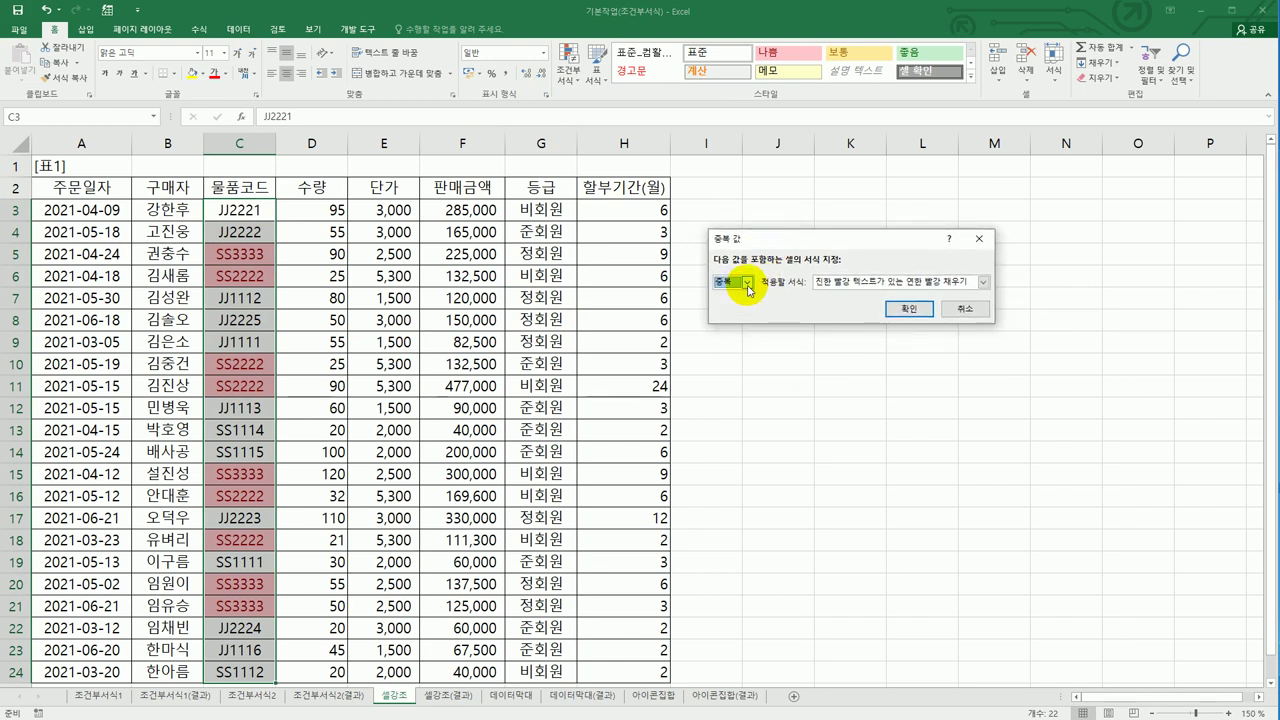
{"action": "left_click", "coordinate": [983, 283]}
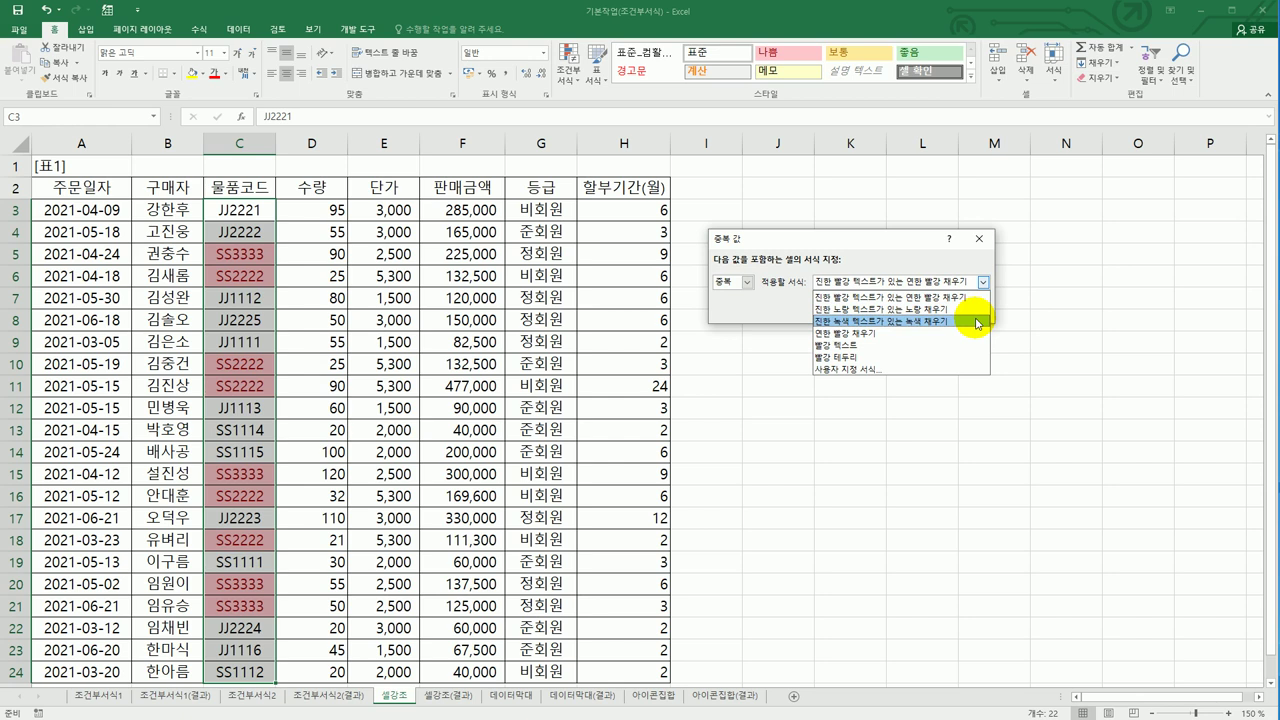
{"action": "left_click", "coordinate": [977, 323]}
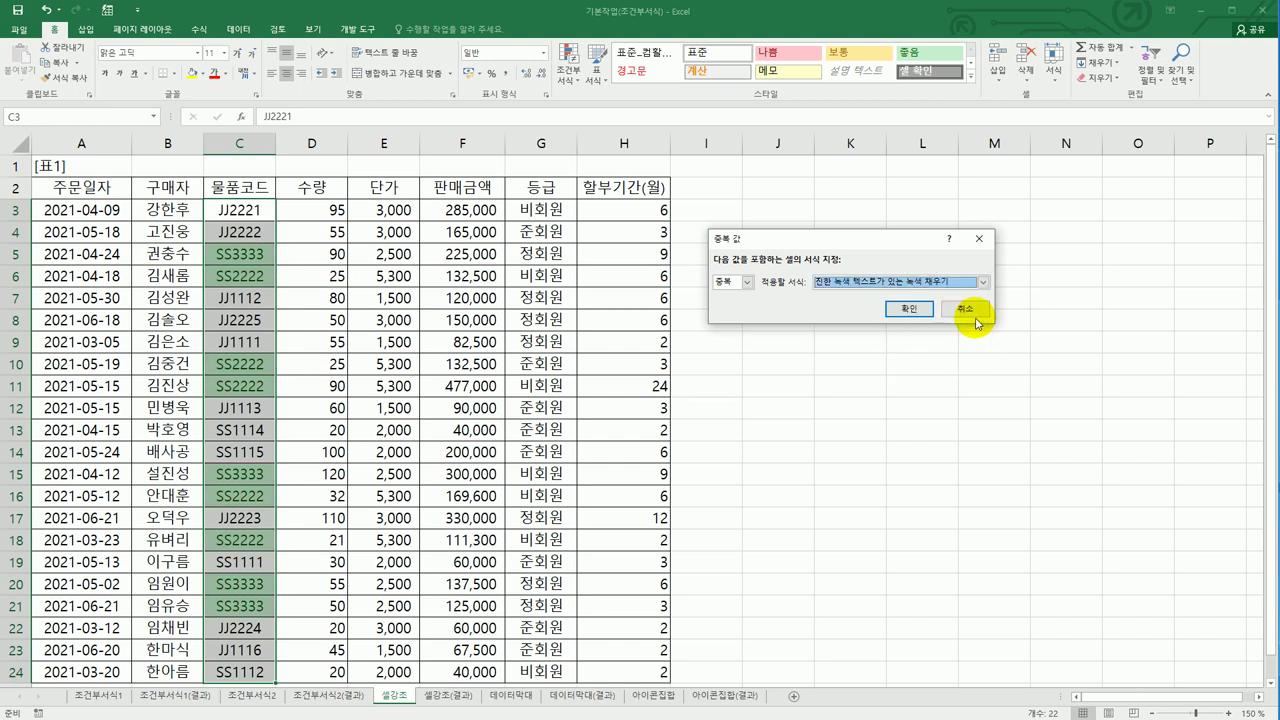
{"action": "left_click", "coordinate": [905, 310]}
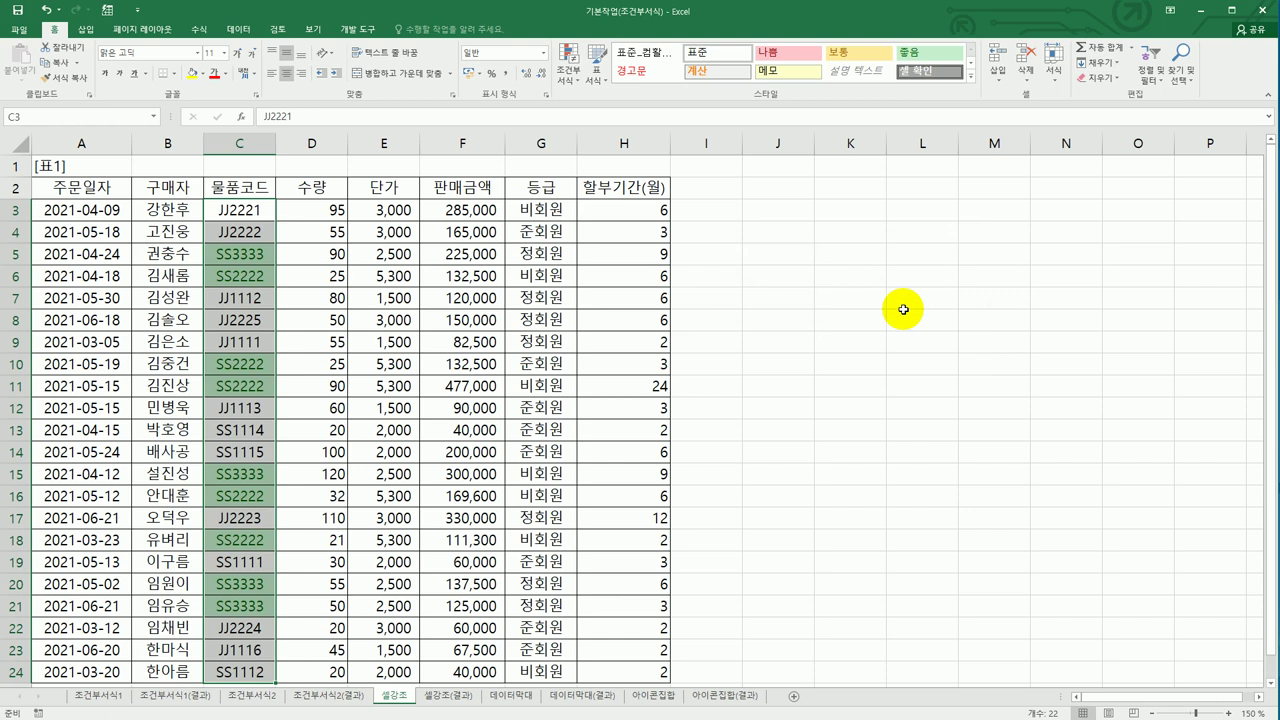
Step: Check the highlighted 물품코드 cells for repeated codes
{"action": "left_click", "coordinate": [252, 256]}
{"action": "left_click", "coordinate": [247, 464]}
{"action": "left_click", "coordinate": [245, 364]}
{"action": "left_click", "coordinate": [256, 385]}
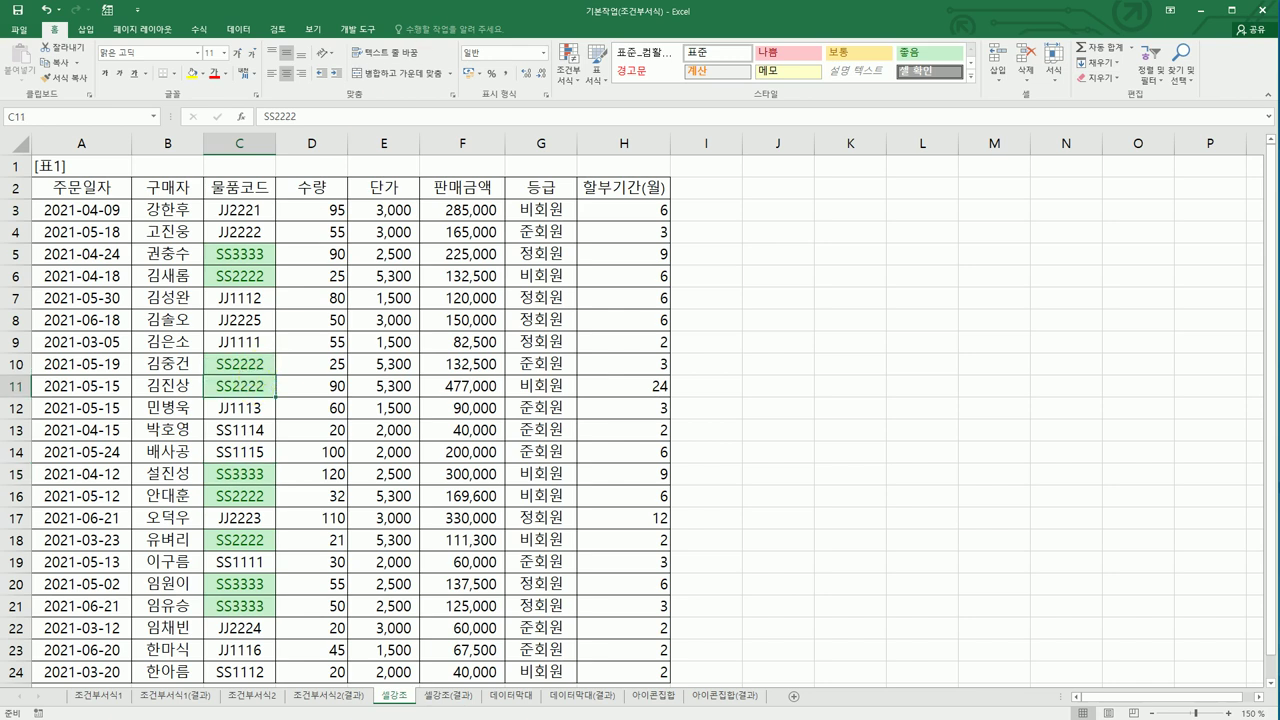
Step: Select F3:F24 in the 판매금액 column and consult the second 출제유형 3 instruction in the textbook document
{"action": "key", "text": "alt+Tab"}
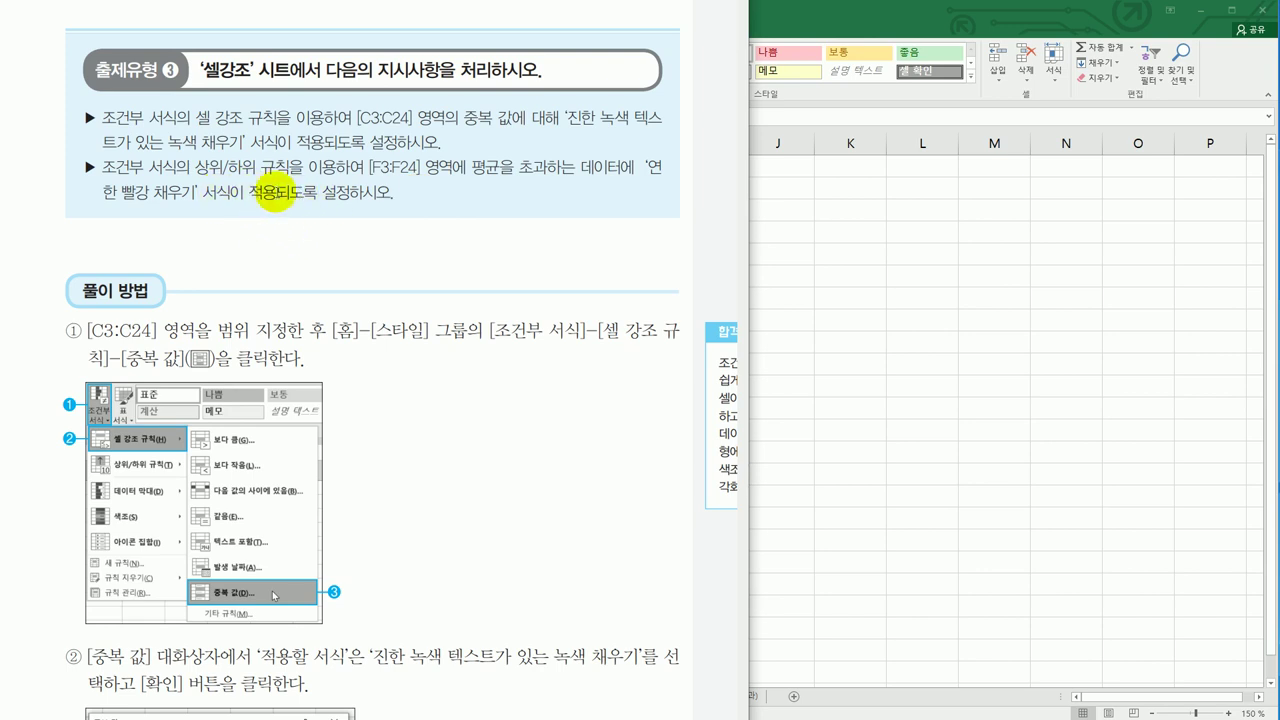
{"action": "key", "text": "alt+Tab"}
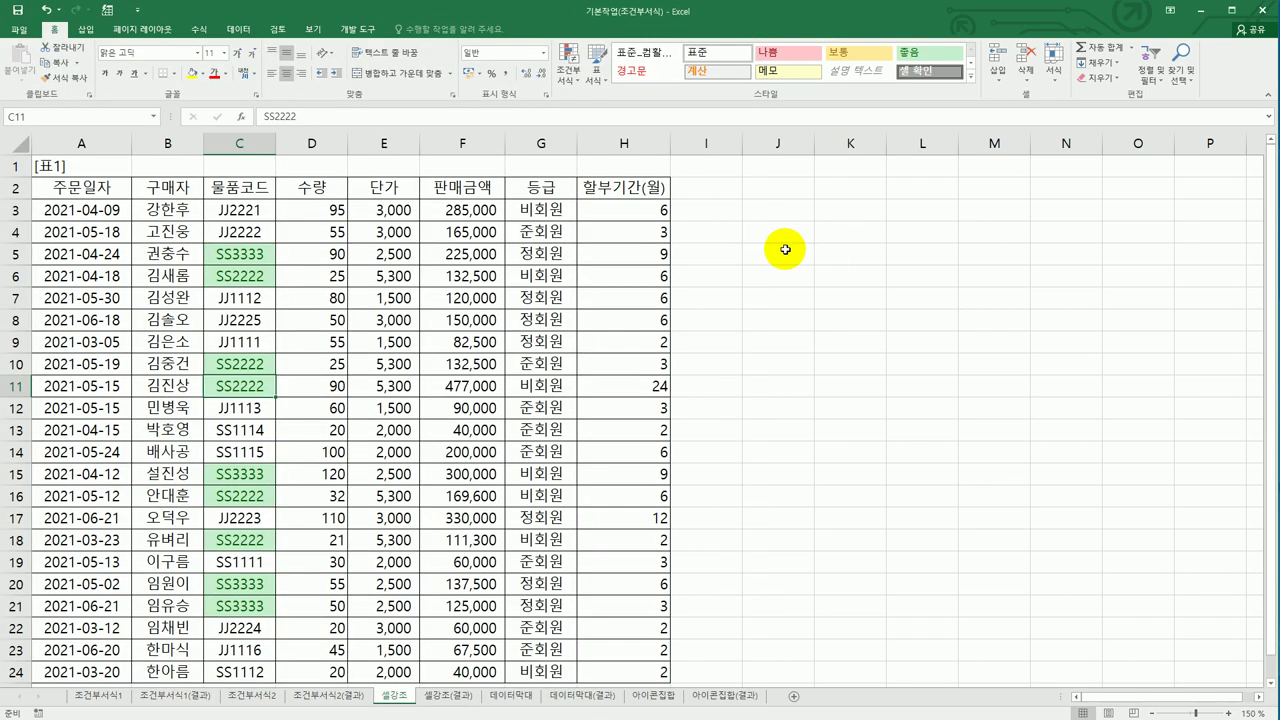
{"action": "left_click_drag", "start_coordinate": [478, 210], "coordinate": [478, 671]}
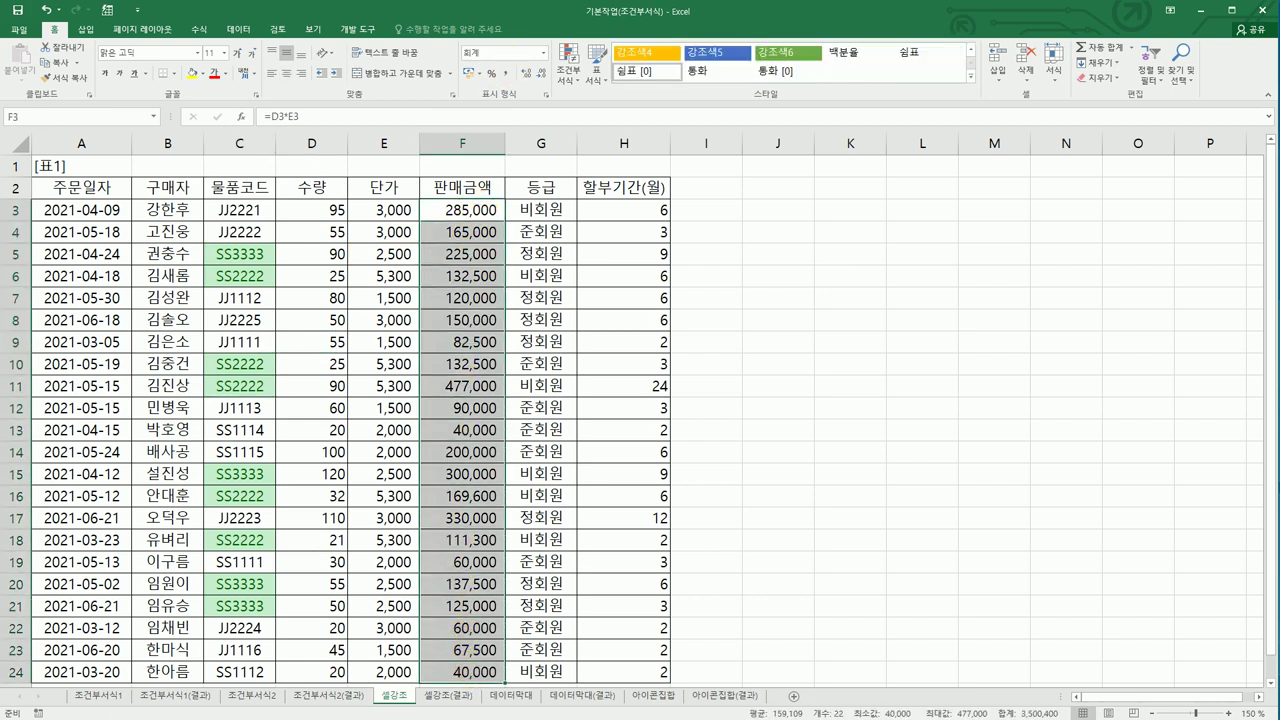
{"action": "key", "text": "alt+Tab"}
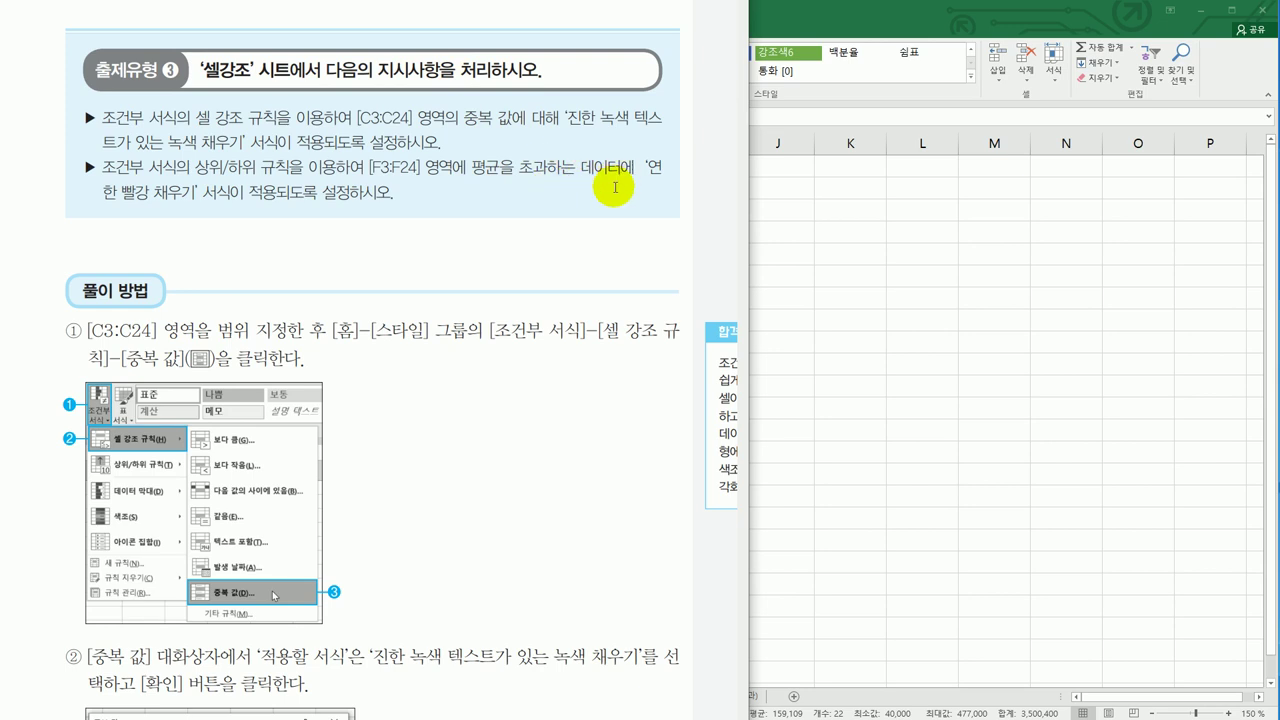
{"action": "key", "text": "alt+Tab"}
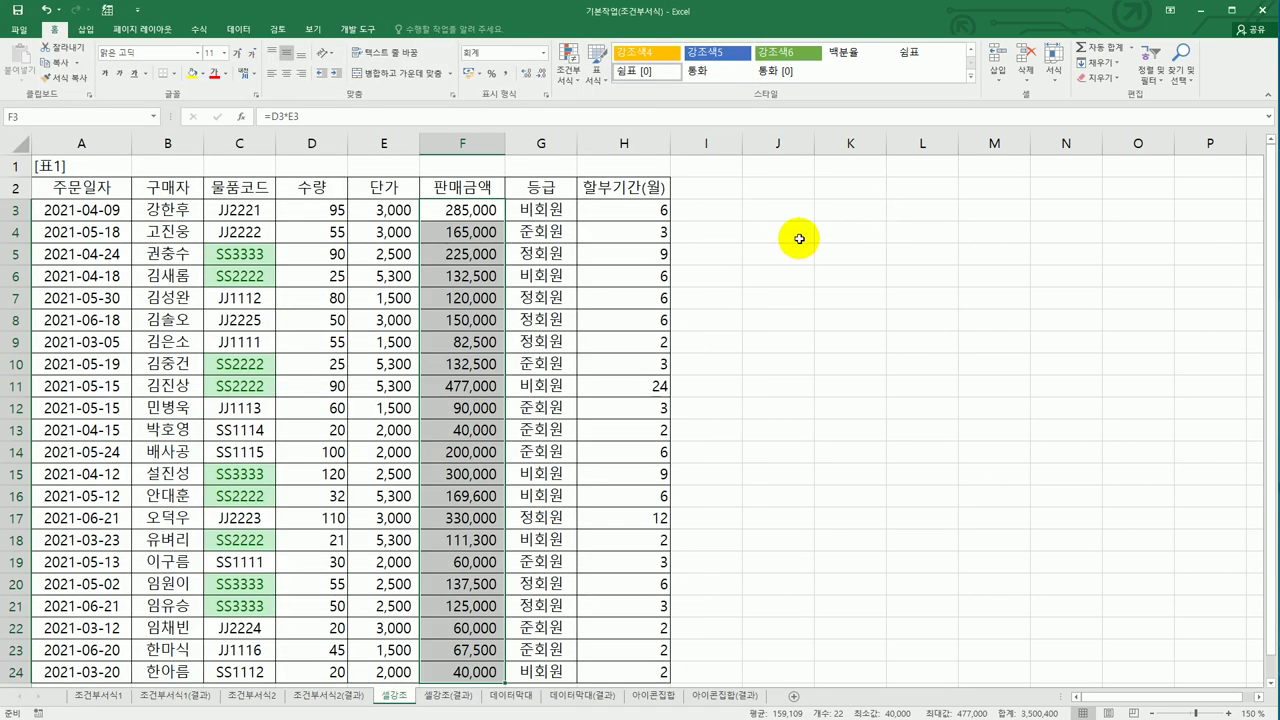
Step: Start a 평균 초과 conditional formatting rule for the 판매금액 cells F3:F24
{"action": "left_click", "coordinate": [573, 72]}
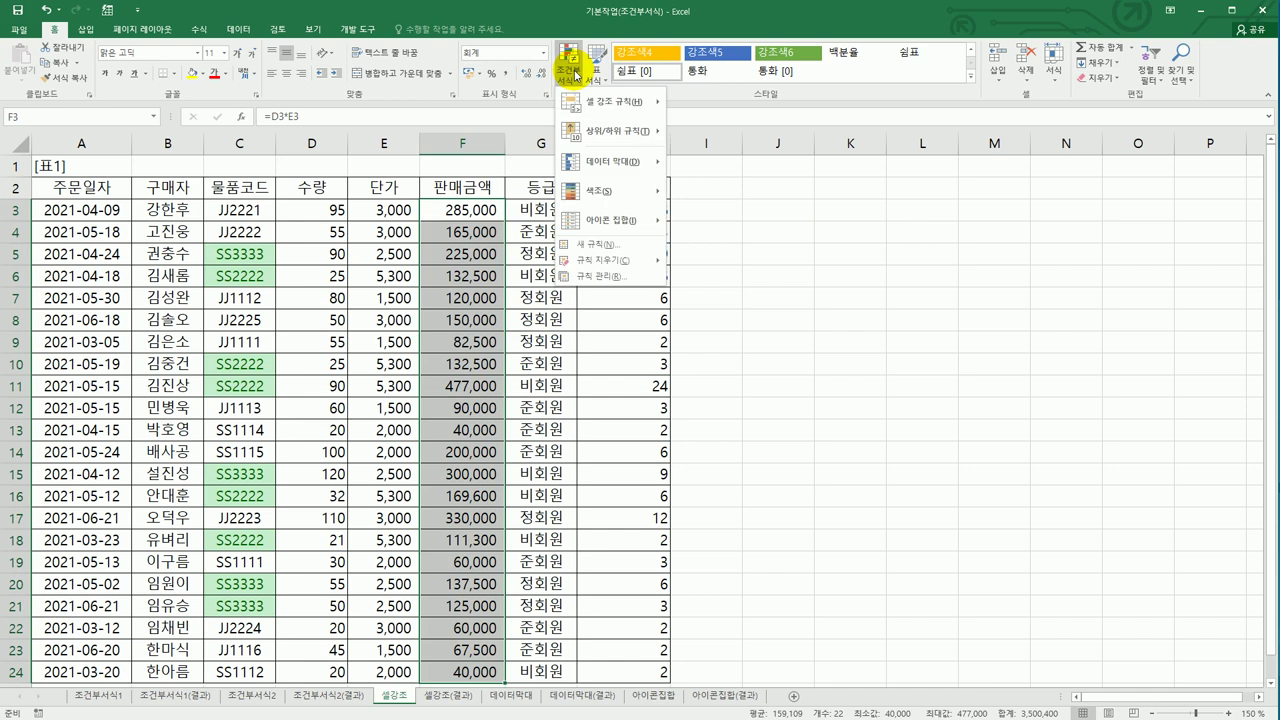
{"action": "mouse_move", "coordinate": [604, 99]}
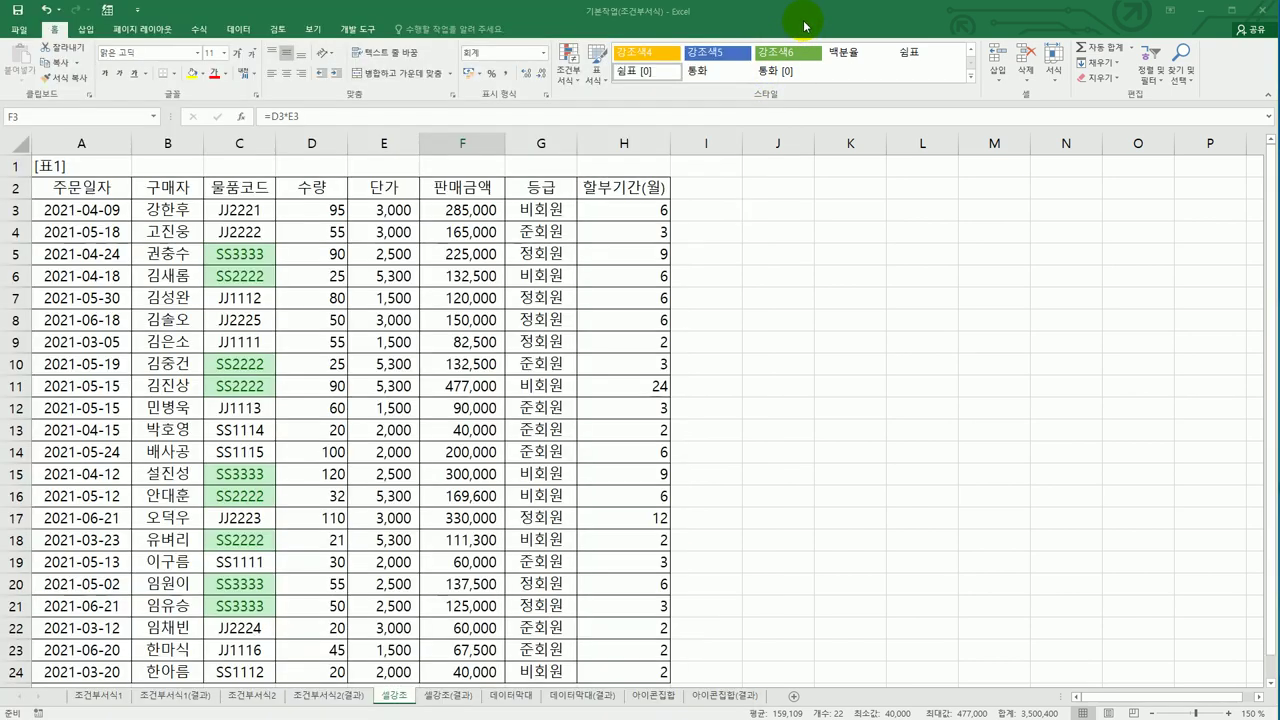
{"action": "key", "text": "ctrl+shift+Down"}
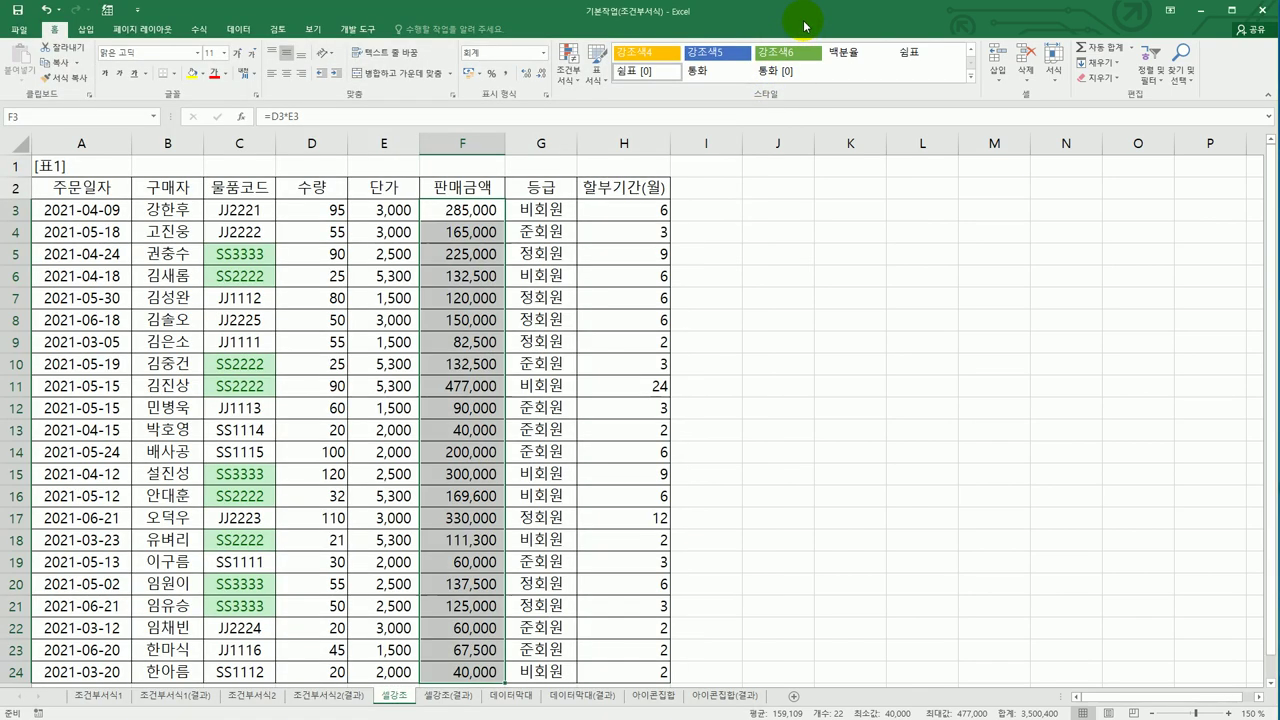
{"action": "left_click", "coordinate": [567, 62]}
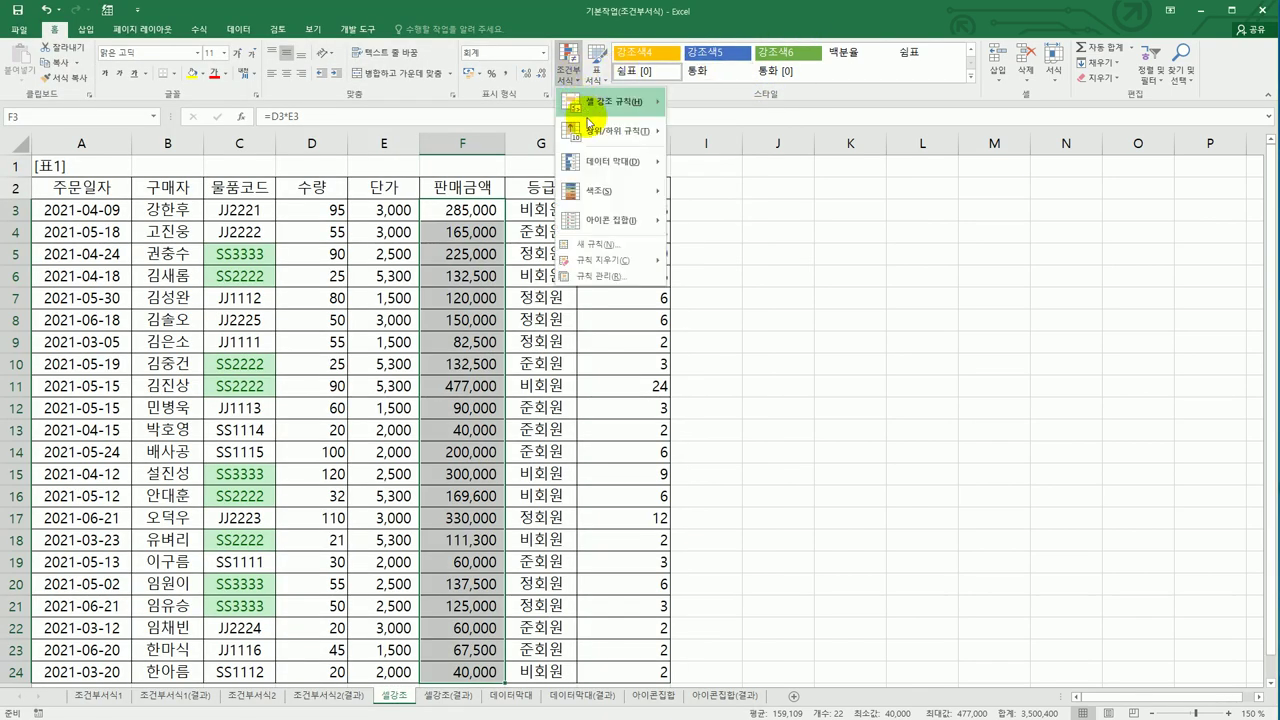
{"action": "mouse_move", "coordinate": [587, 128]}
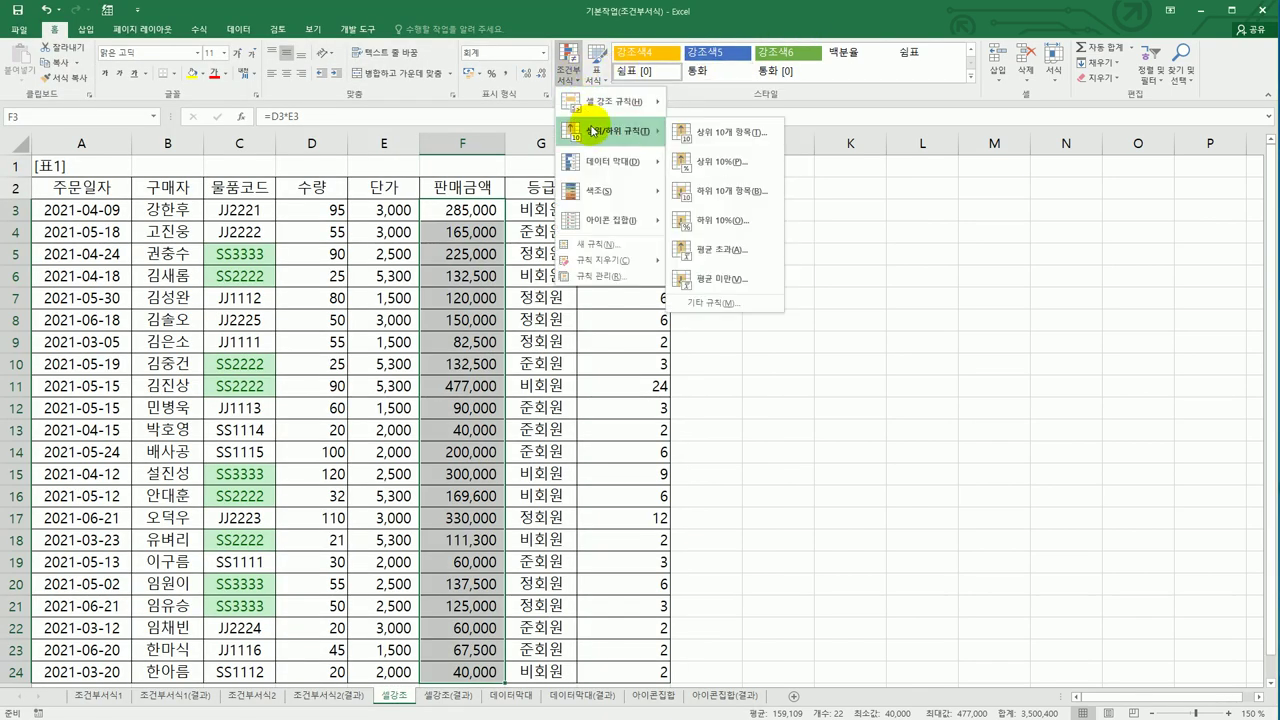
{"action": "left_click", "coordinate": [772, 258]}
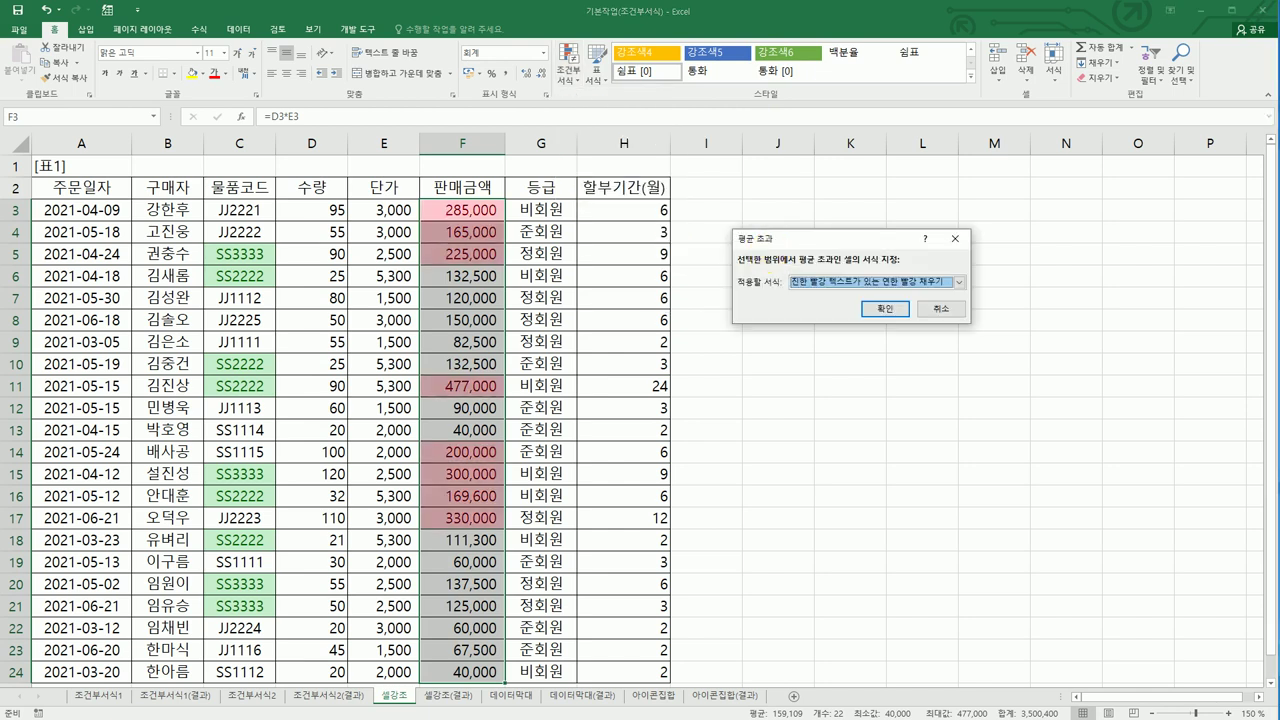
Step: Check the required format in the textbook and apply 연한 빨강 채우기 to the above-average 판매금액 values
{"action": "key", "text": "alt+Tab"}
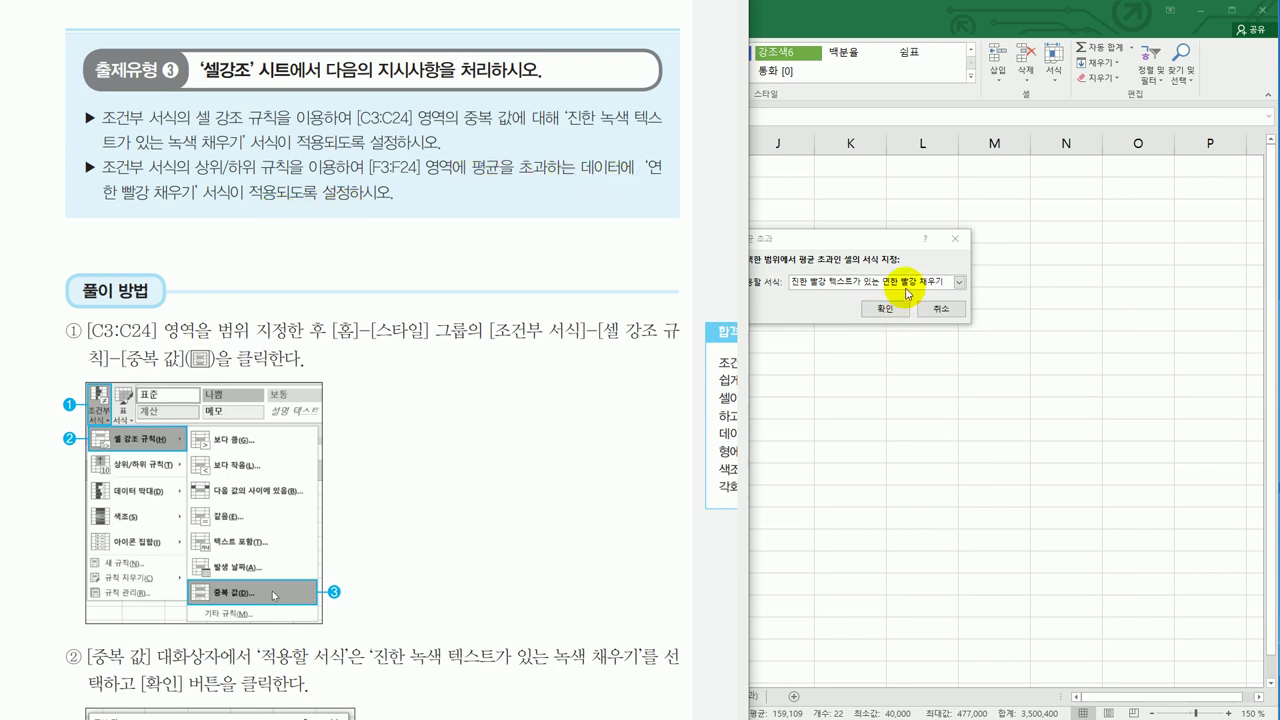
{"action": "left_click", "coordinate": [909, 283]}
{"action": "left_click", "coordinate": [884, 333]}
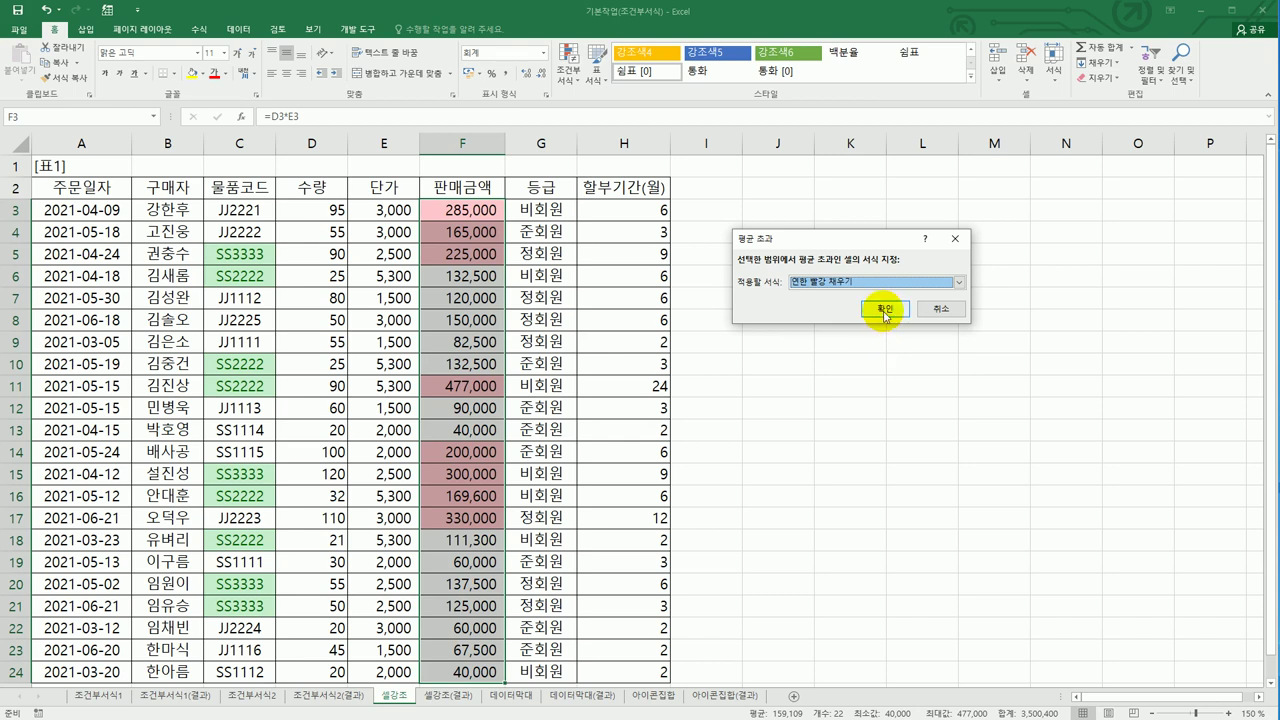
{"action": "left_click", "coordinate": [885, 310]}
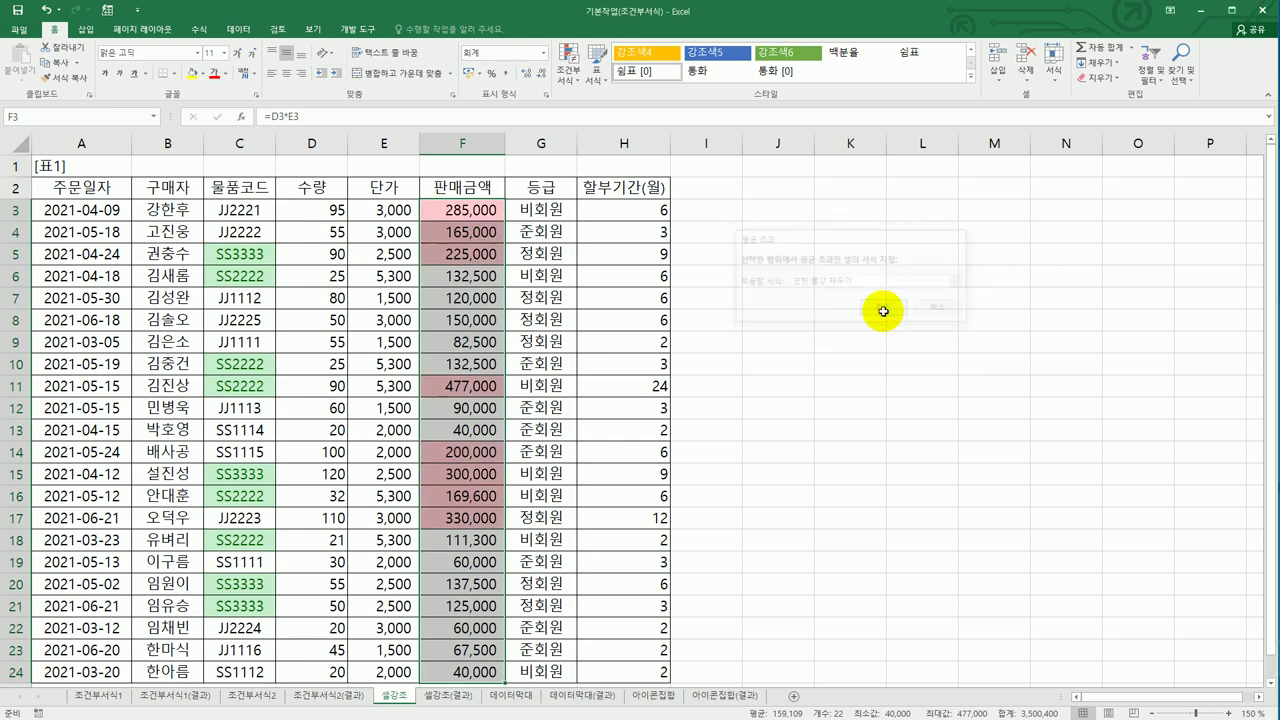
{"action": "left_click", "coordinate": [852, 373]}
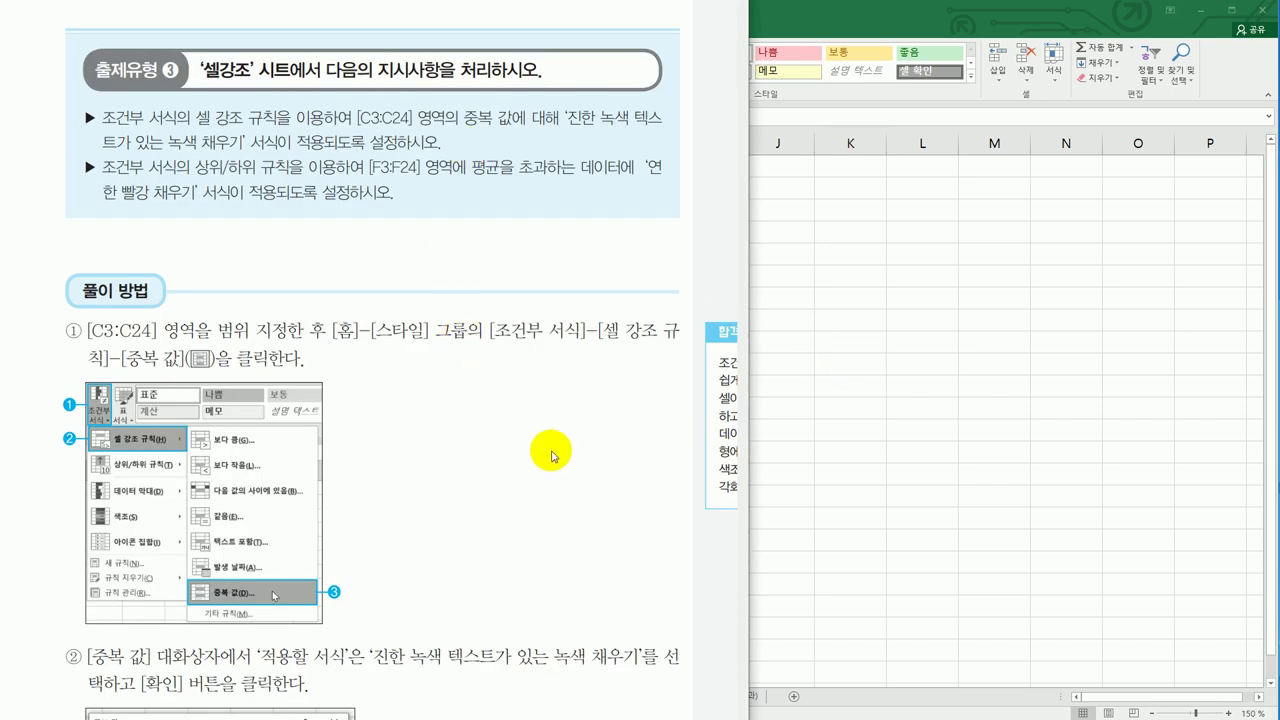
Step: Look through the textbook document for the 셀강조 result and the 출제유형 4 instructions for the 데이터막대 sheet
{"action": "scroll", "coordinate": [514, 451], "scroll_direction": "down", "scroll_amount": 15}
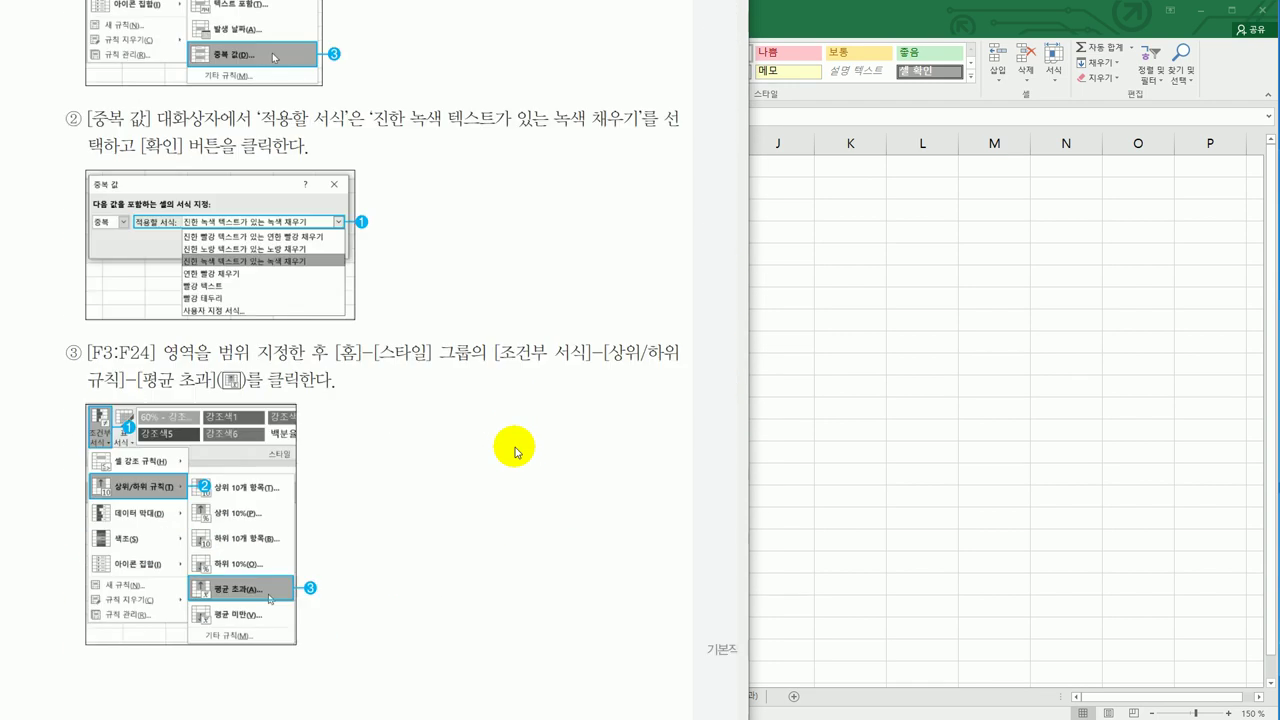
{"action": "scroll", "coordinate": [514, 451], "scroll_direction": "down", "scroll_amount": 10}
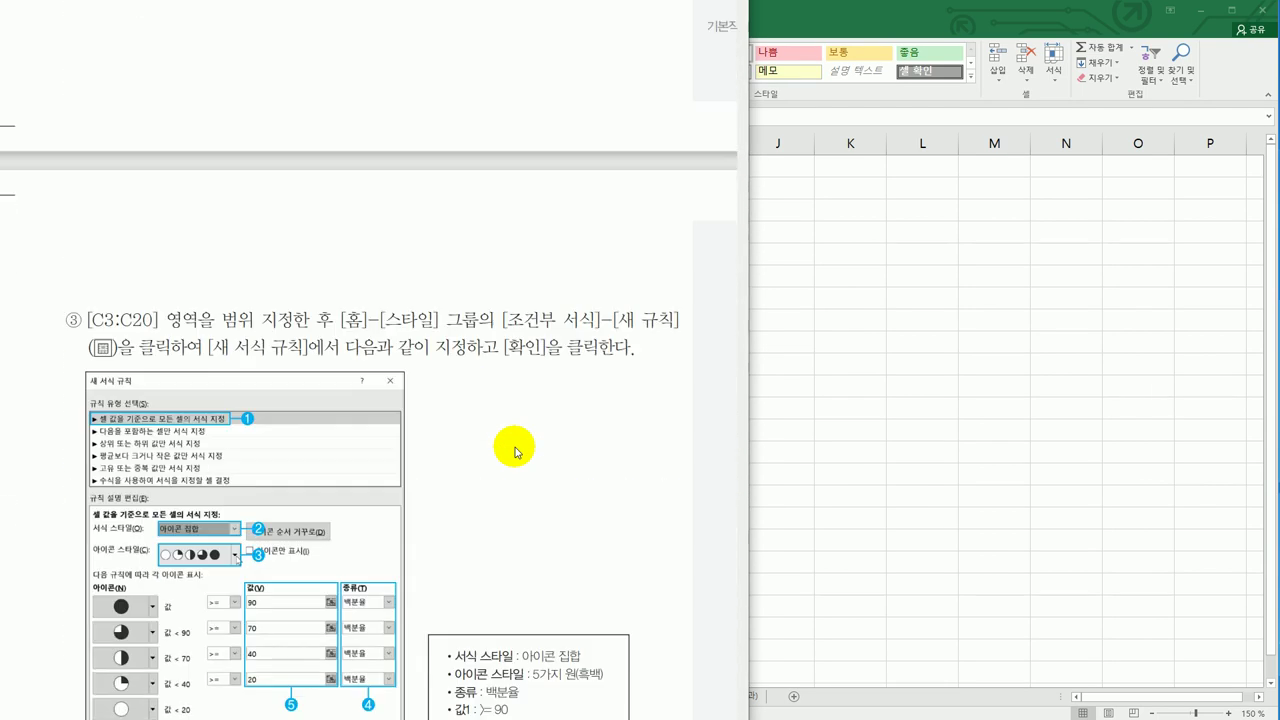
{"action": "scroll", "coordinate": [514, 451], "scroll_direction": "down", "scroll_amount": 1}
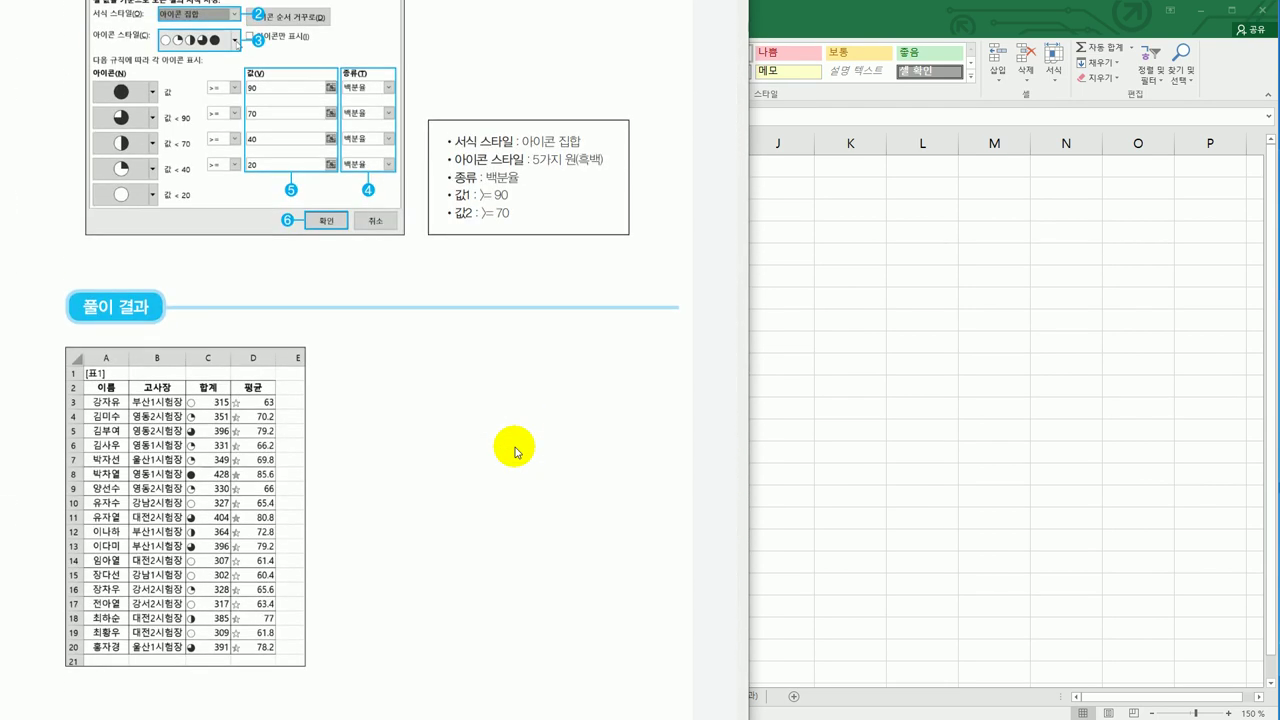
{"action": "scroll", "coordinate": [514, 451], "scroll_direction": "down", "scroll_amount": 15}
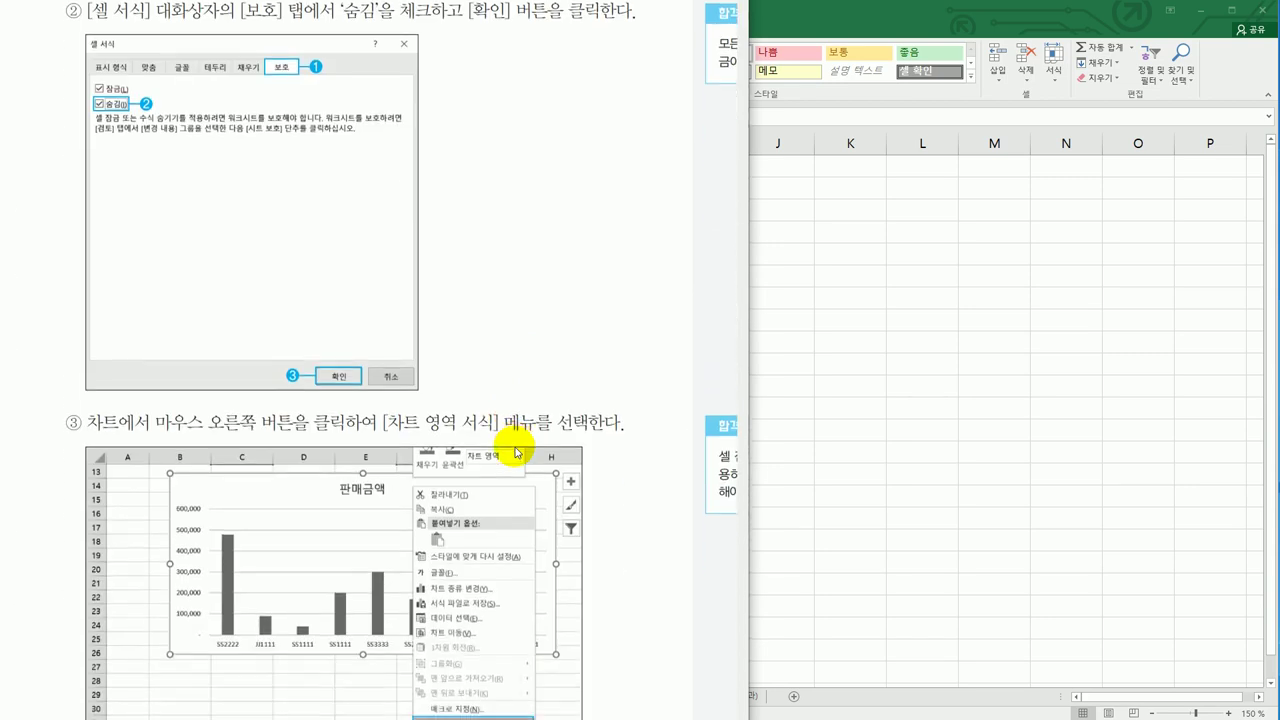
{"action": "scroll", "coordinate": [514, 451], "scroll_direction": "up", "scroll_amount": 20}
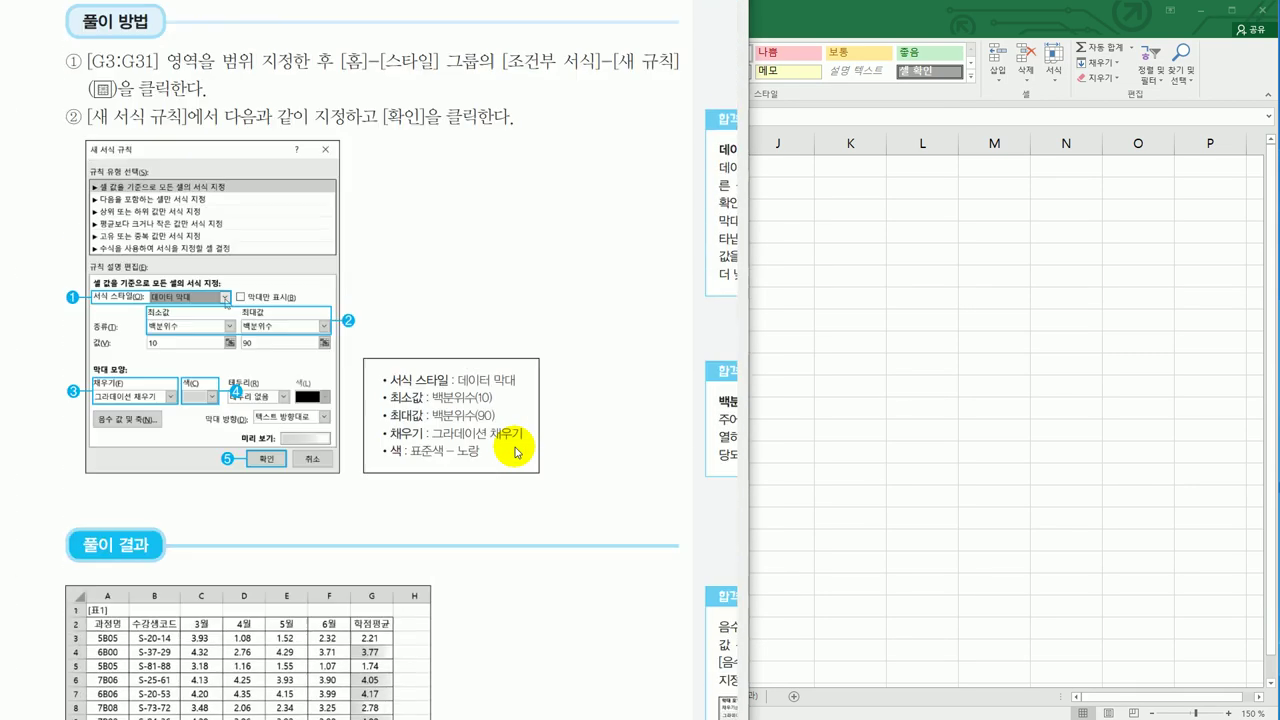
{"action": "scroll", "coordinate": [514, 451], "scroll_direction": "up", "scroll_amount": 15}
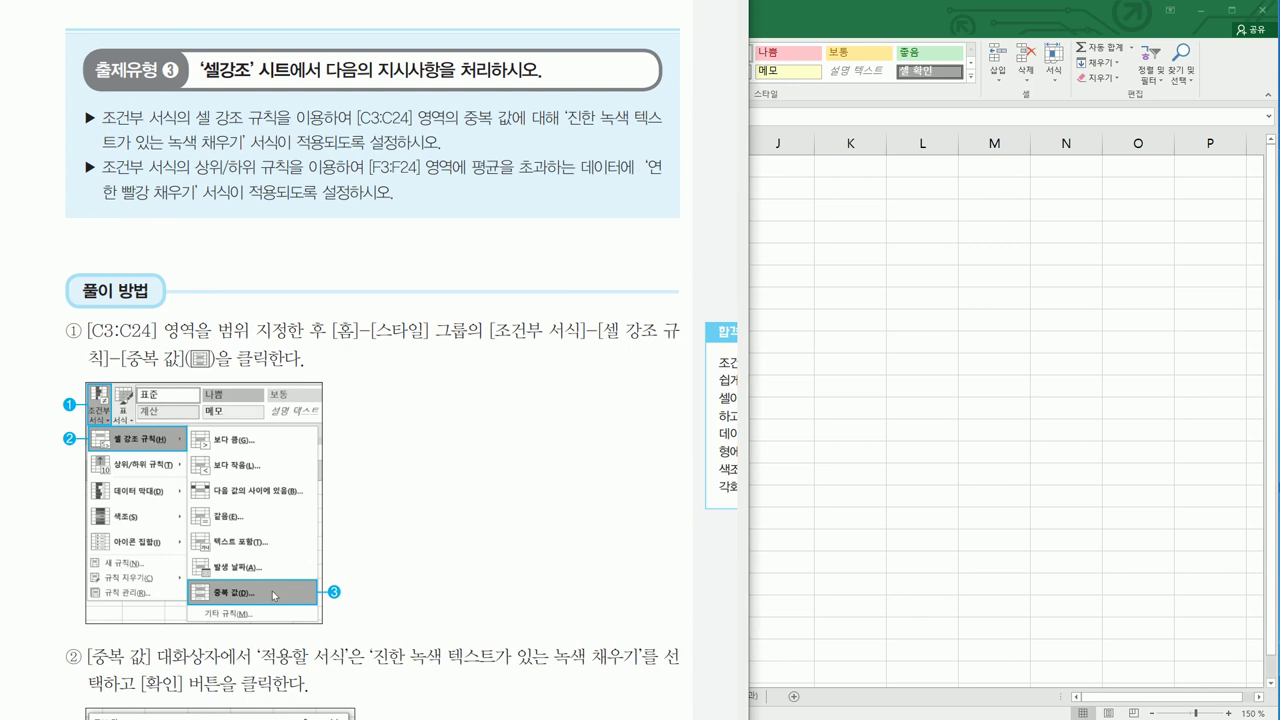
{"action": "scroll", "coordinate": [460, 678], "scroll_direction": "down", "scroll_amount": 5}
{"action": "scroll", "coordinate": [464, 679], "scroll_direction": "down", "scroll_amount": 5}
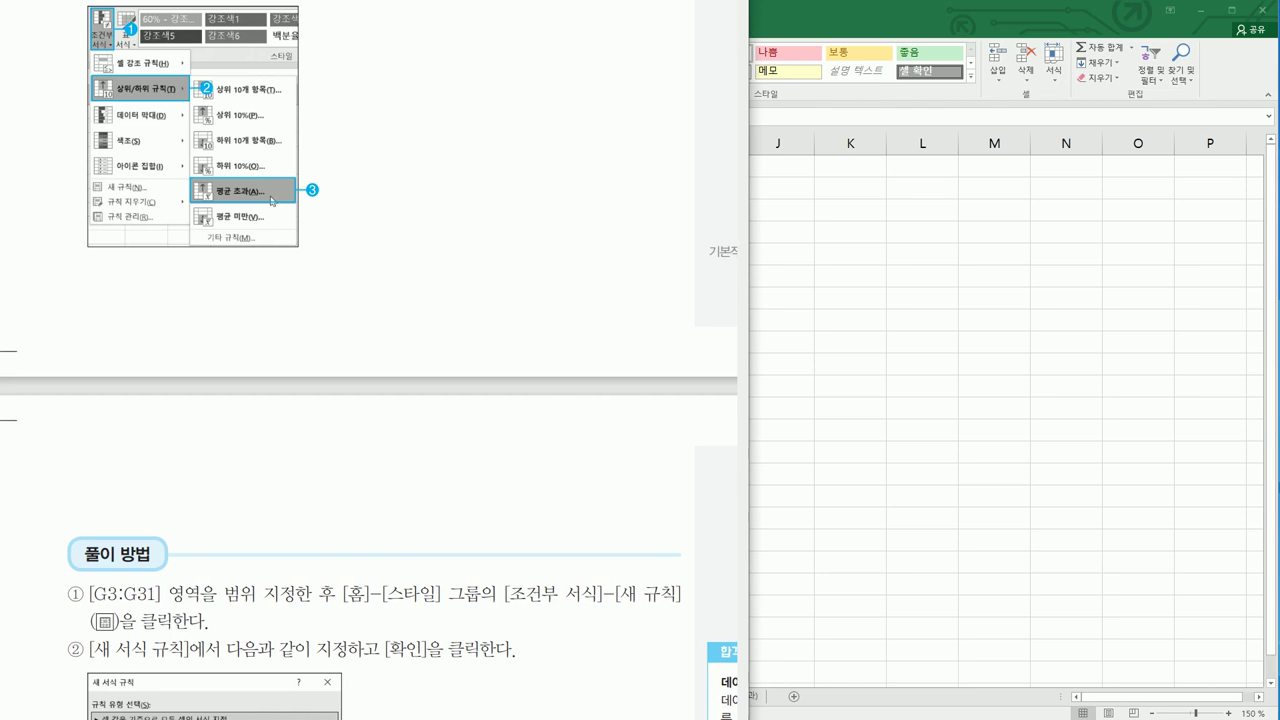
{"action": "scroll", "coordinate": [369, 400], "scroll_direction": "down", "scroll_amount": 10}
{"action": "scroll", "coordinate": [258, 598], "scroll_direction": "down", "scroll_amount": 15}
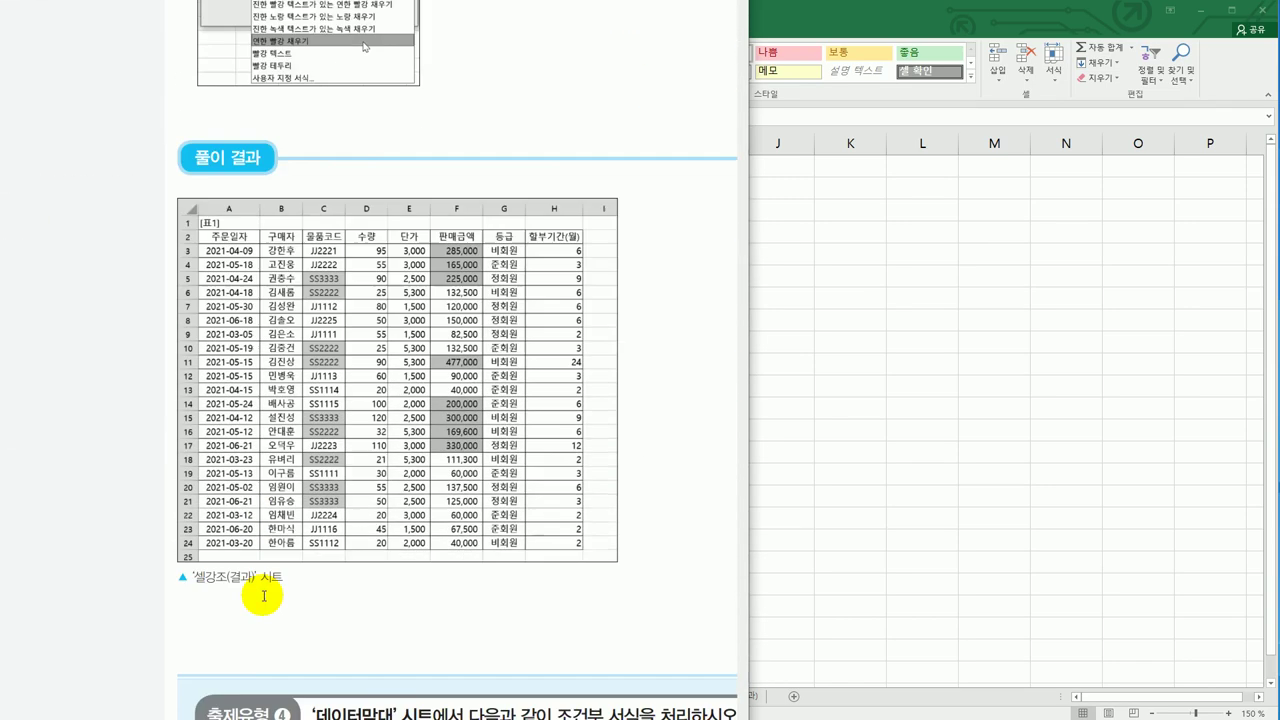
{"action": "scroll", "coordinate": [370, 340], "scroll_direction": "right", "scroll_amount": 3}
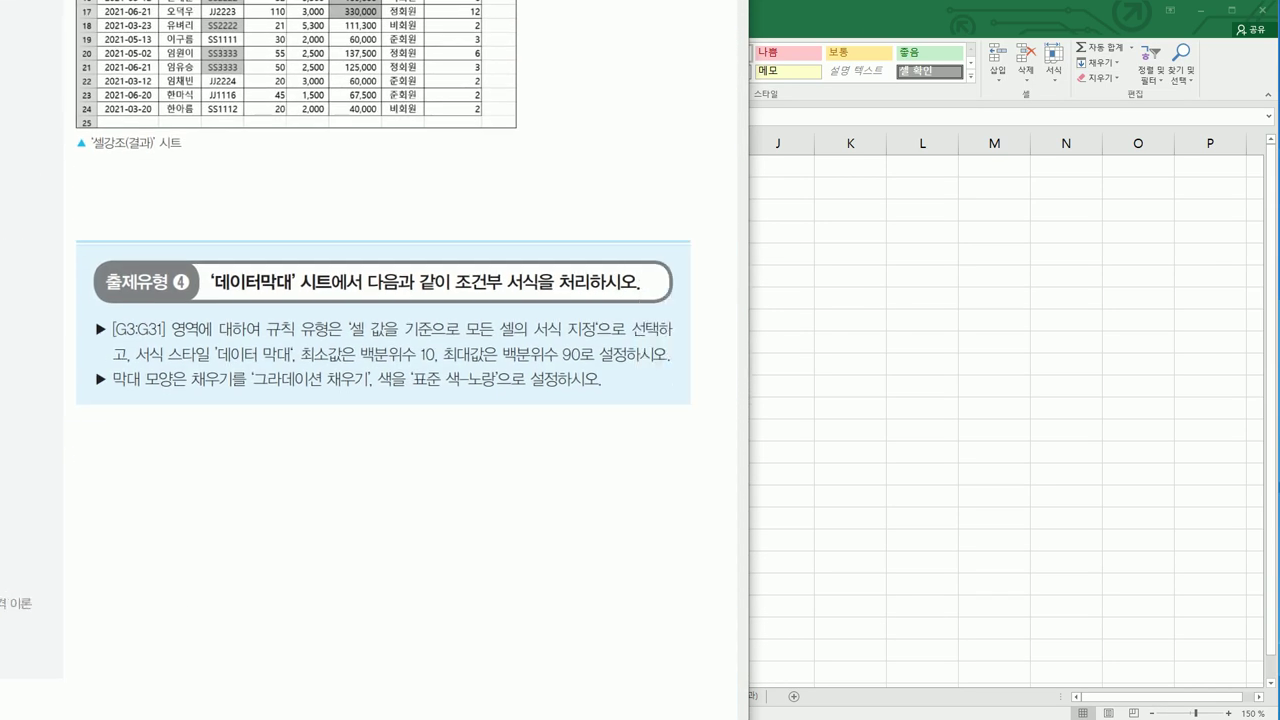
Step: Return to Excel, compare the 셀강조 sheet with the 셀강조(결과) answer sheet, and open the 데이터막대 sheet
{"action": "left_click", "coordinate": [790, 534]}
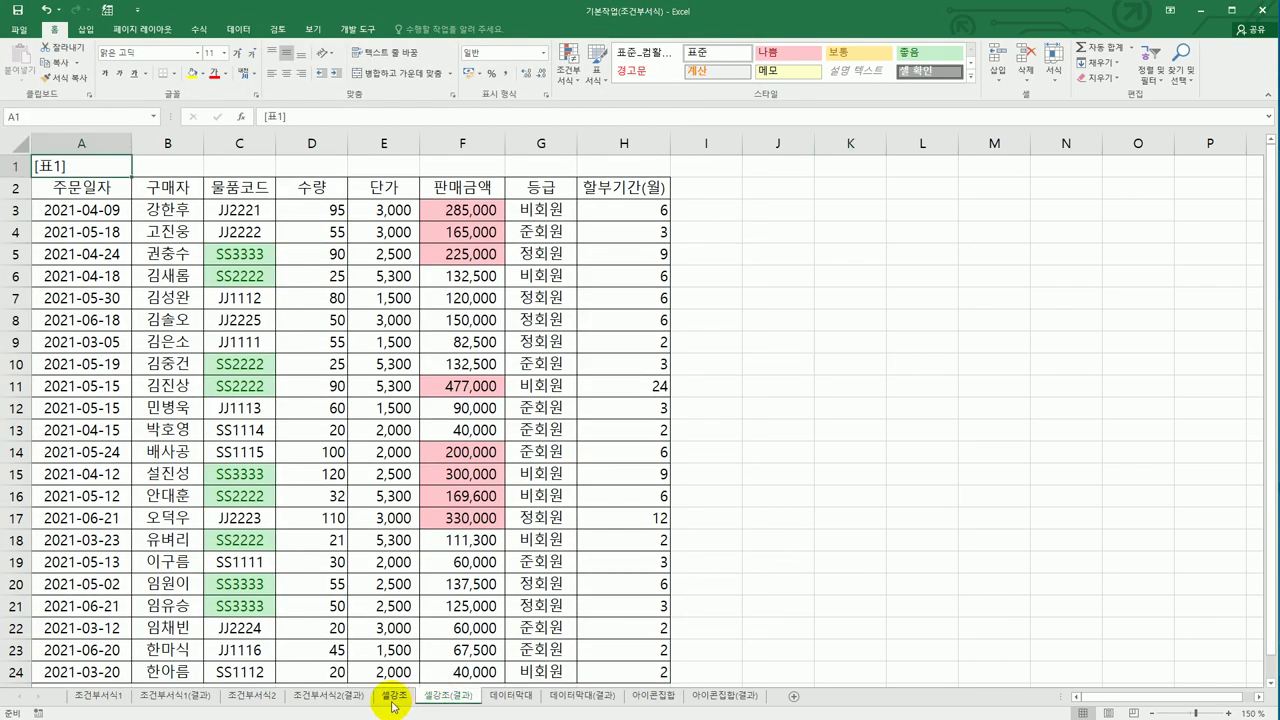
{"action": "left_click", "coordinate": [433, 701]}
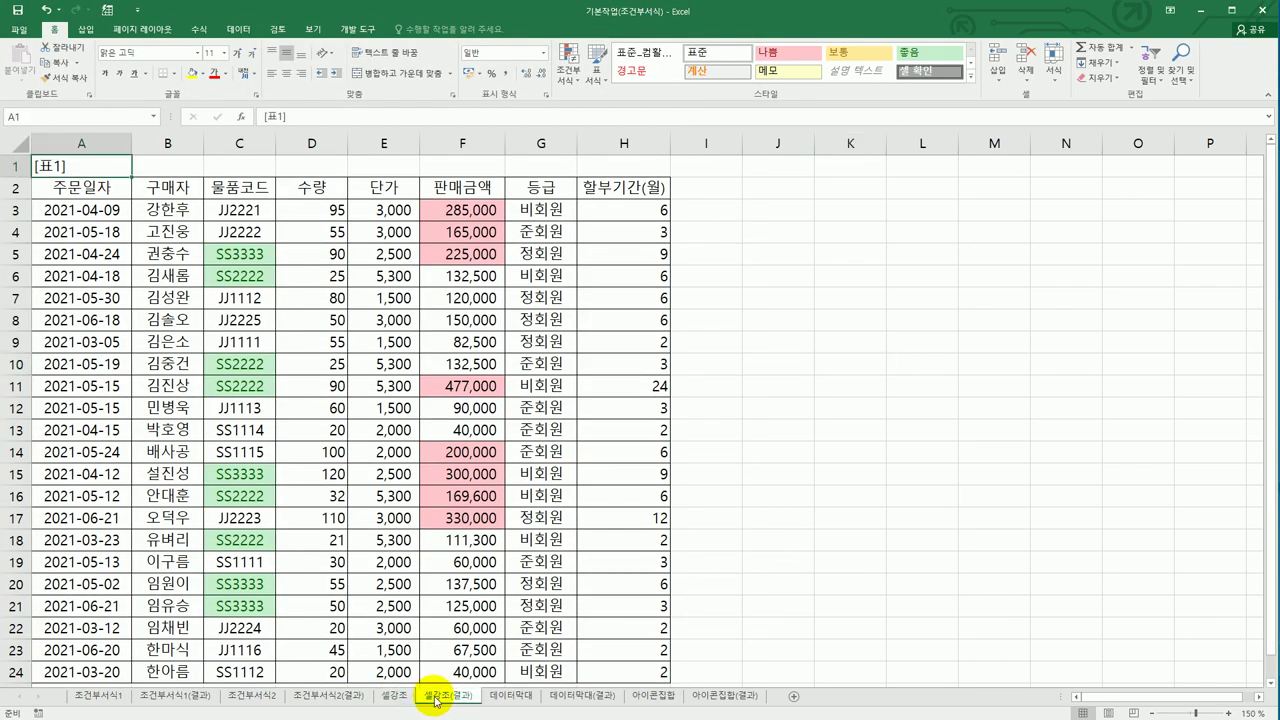
{"action": "left_click", "coordinate": [520, 700]}
{"action": "scroll", "coordinate": [690, 570], "scroll_direction": "up", "scroll_amount": 2}
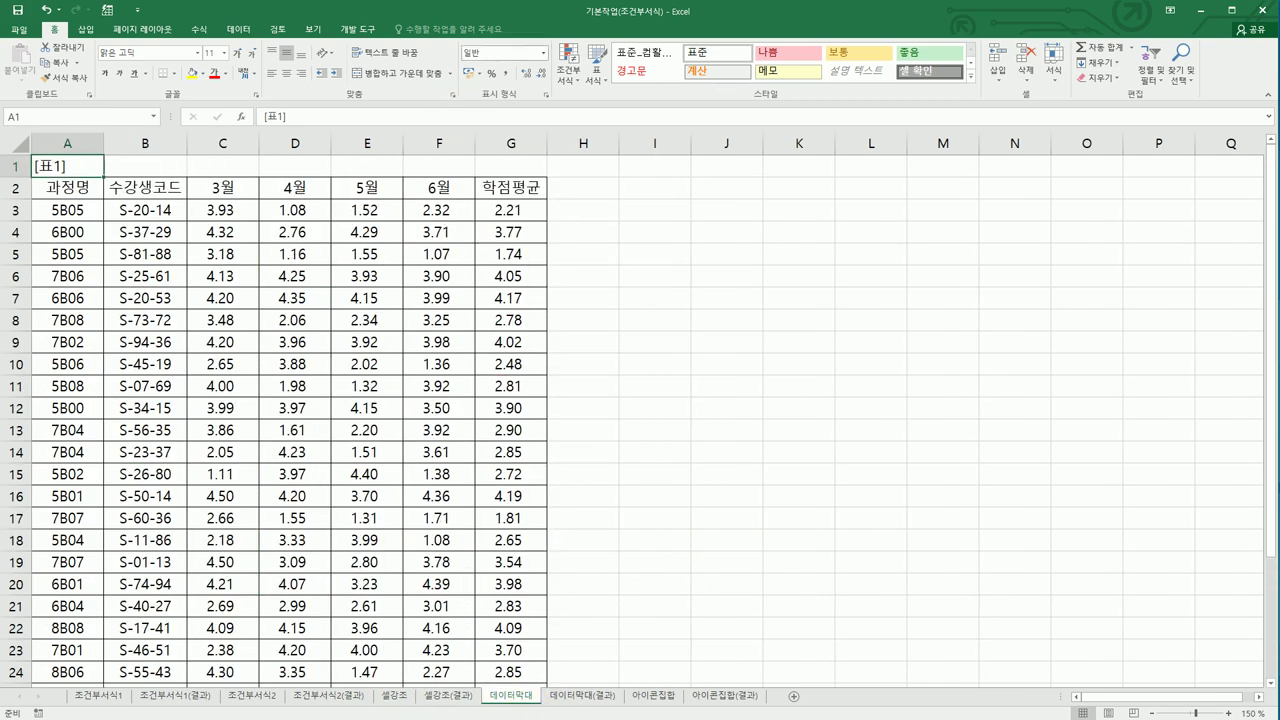
Step: Start a new conditional formatting rule for the 학점평균 cells G3:G31 and place its dialog beside the textbook's 출제유형 4 instructions
{"action": "key", "text": "alt+Tab"}
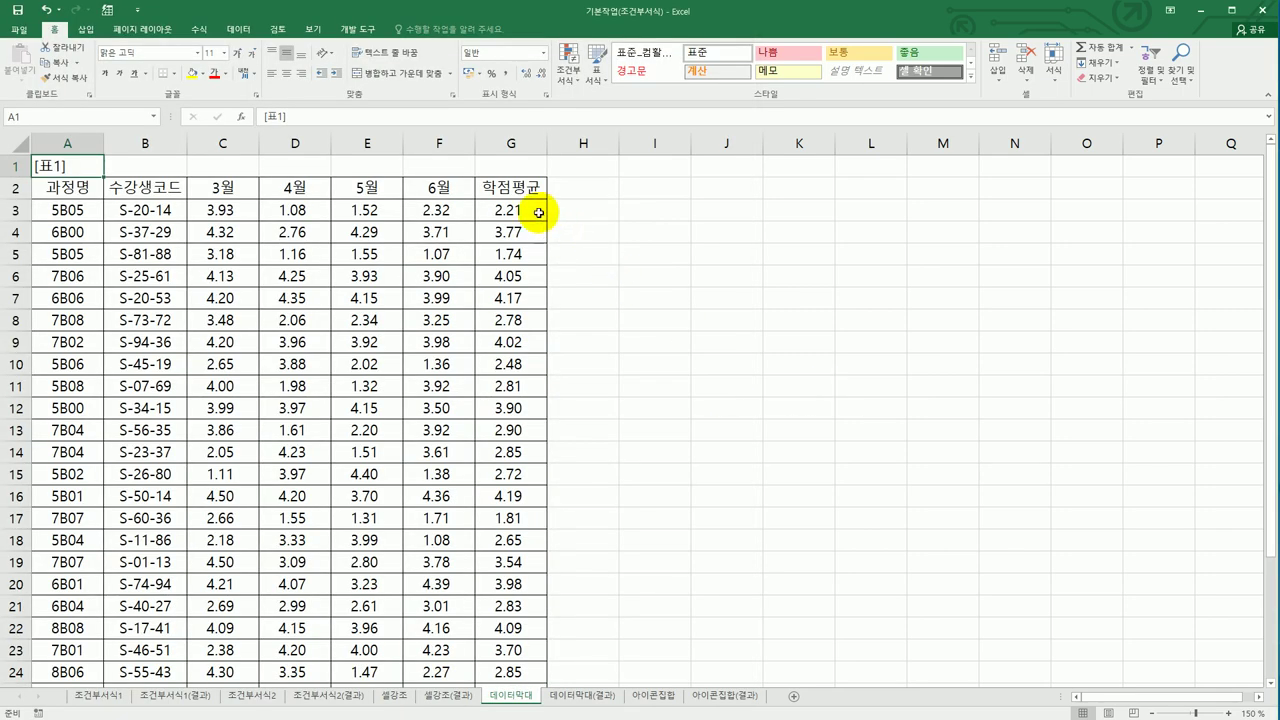
{"action": "left_click_drag", "start_coordinate": [538, 212], "coordinate": [514, 573]}
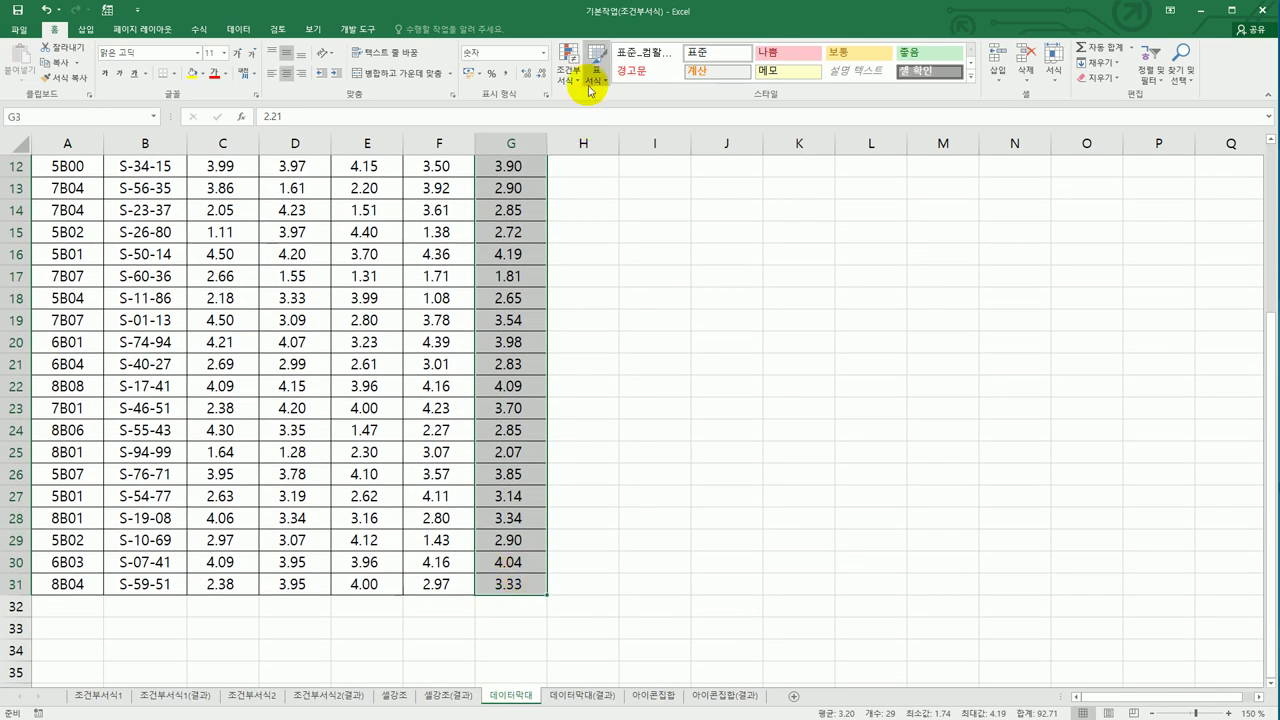
{"action": "left_click", "coordinate": [570, 80]}
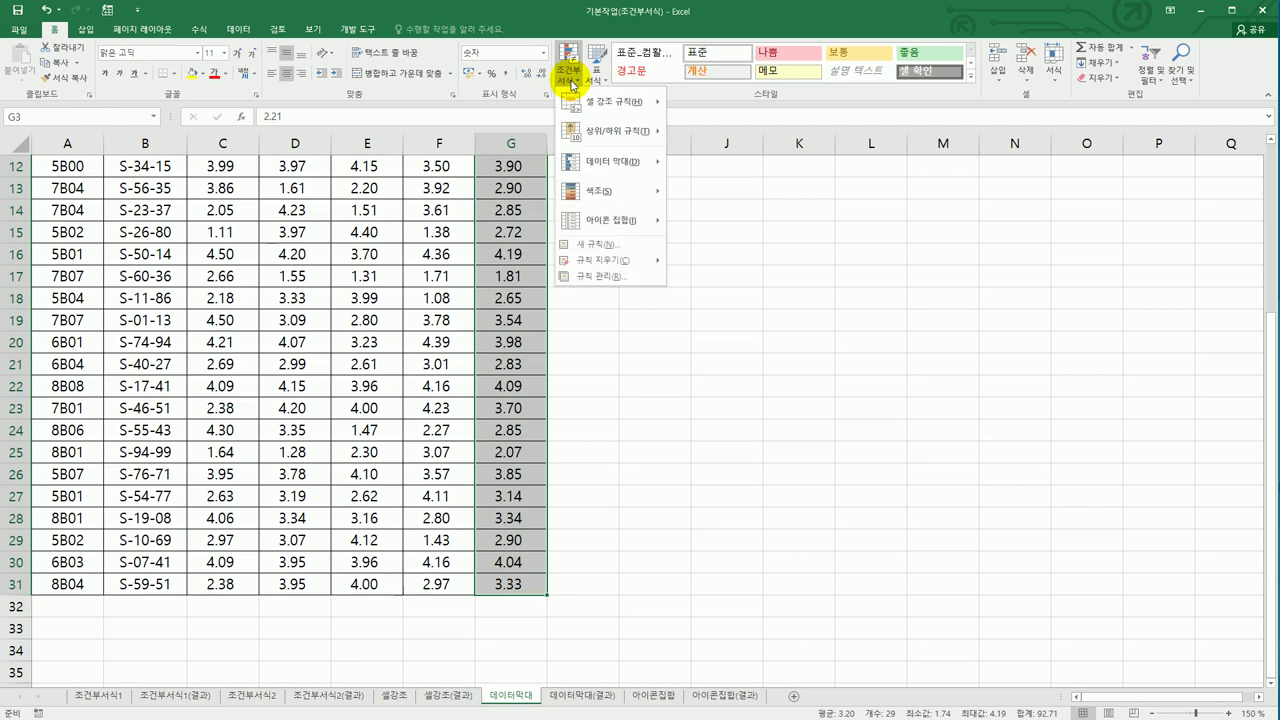
{"action": "left_click", "coordinate": [588, 244]}
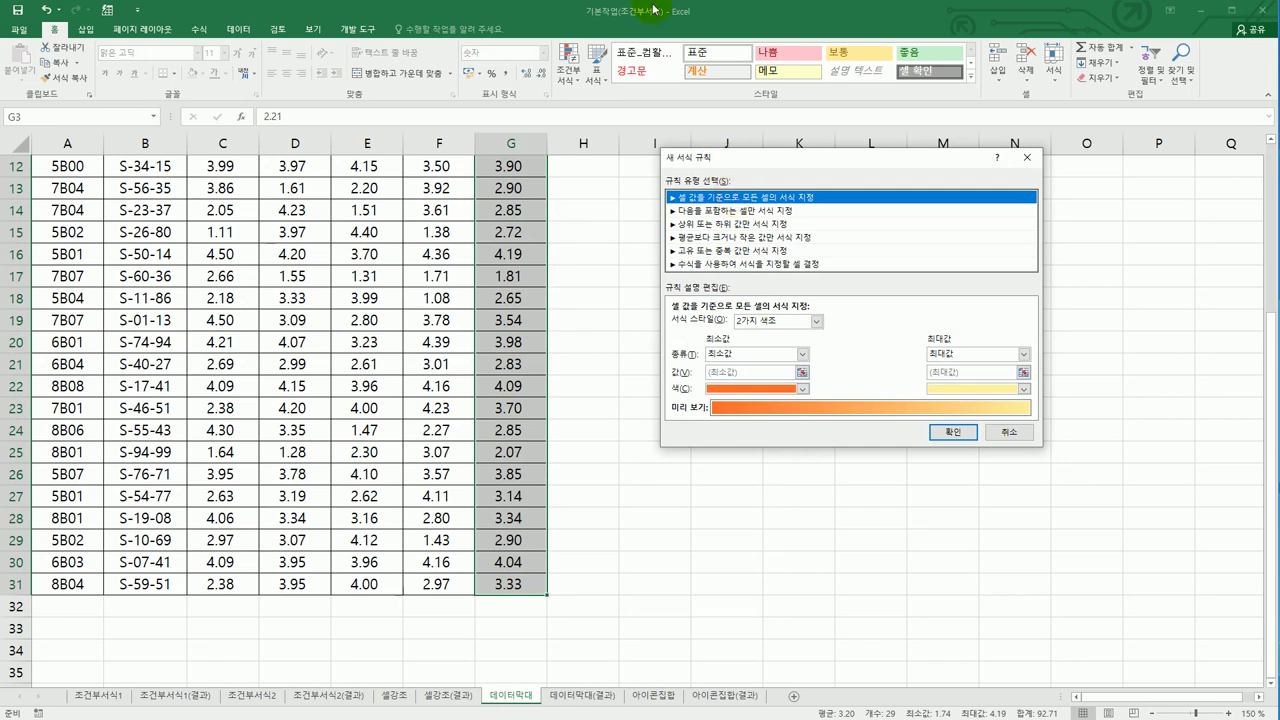
{"action": "key", "text": "alt+Tab"}
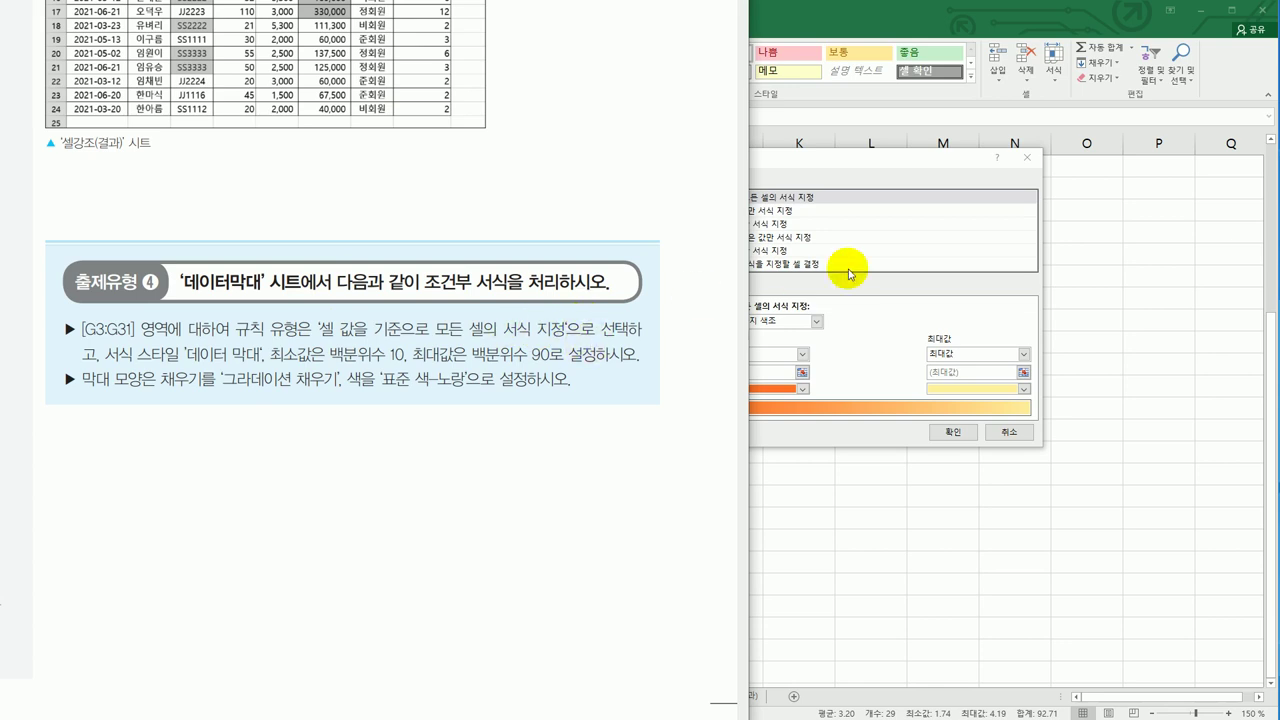
{"action": "left_click", "coordinate": [890, 165]}
{"action": "left_click_drag", "start_coordinate": [890, 165], "coordinate": [1012, 177]}
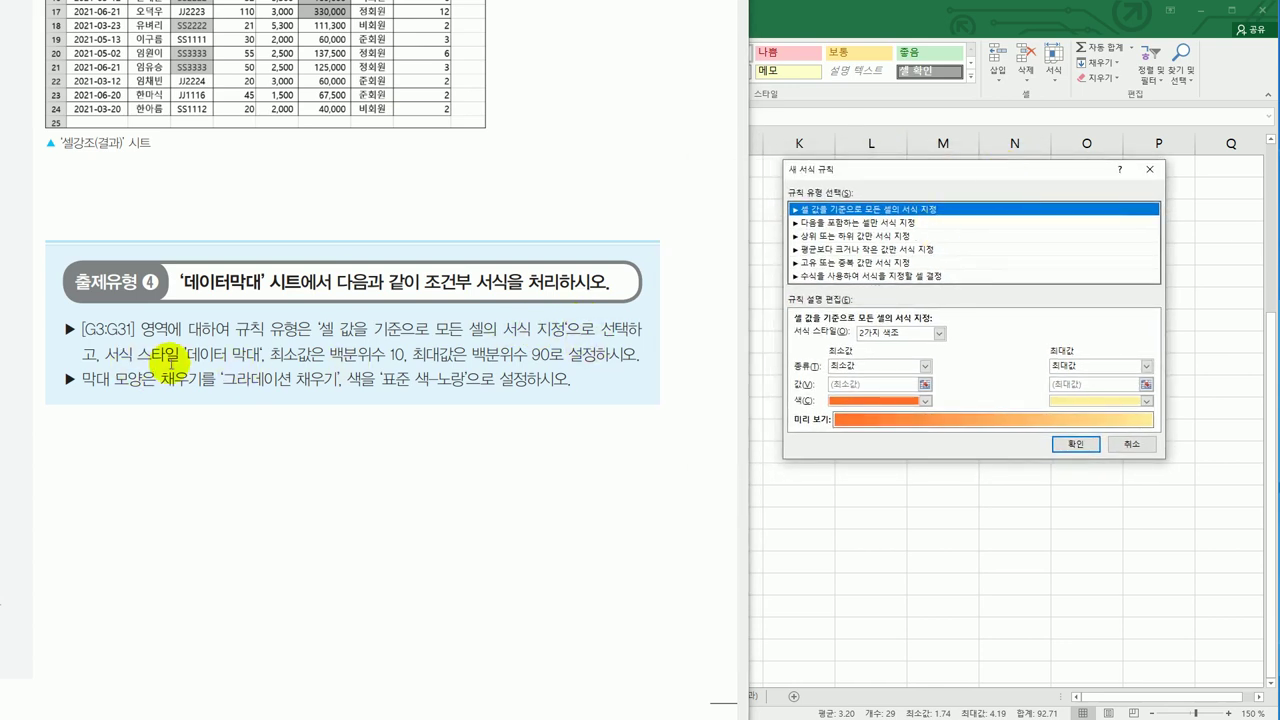
Step: Set the rule's format style to 데이터 막대 with the minimum at 백분위수 10 and the maximum at 백분위수 90
{"action": "left_click", "coordinate": [888, 333]}
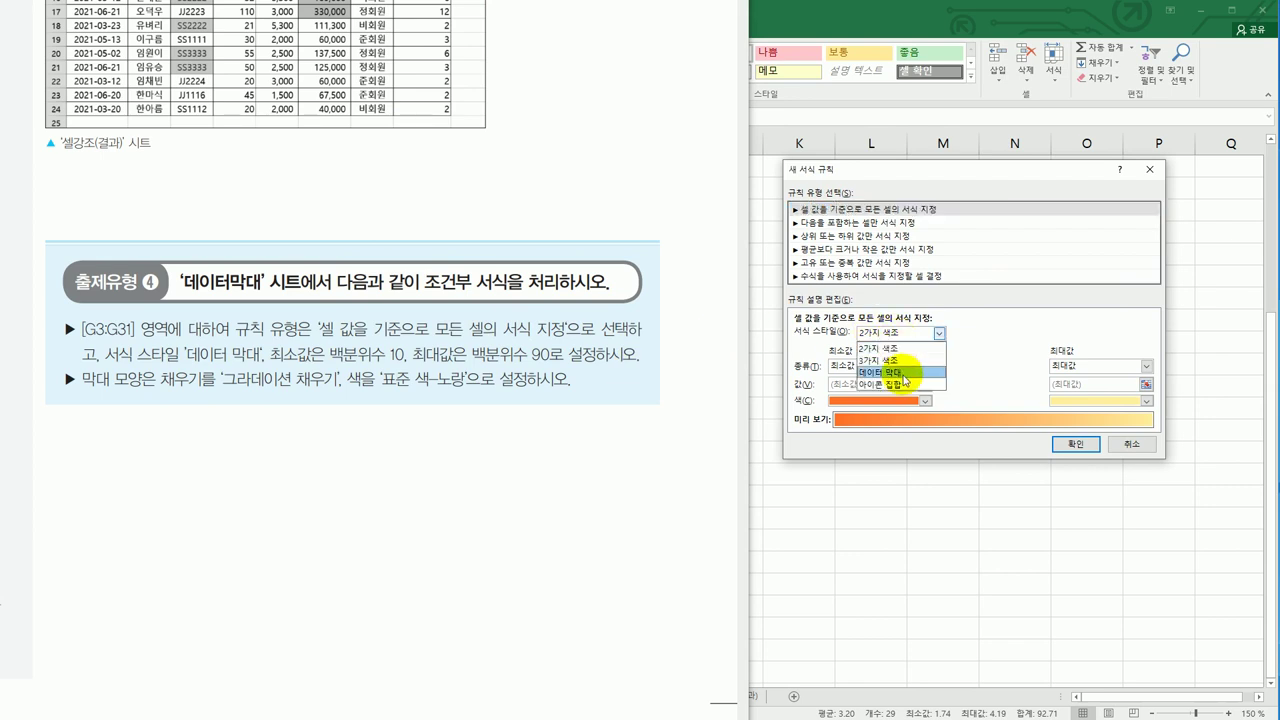
{"action": "left_click", "coordinate": [903, 371]}
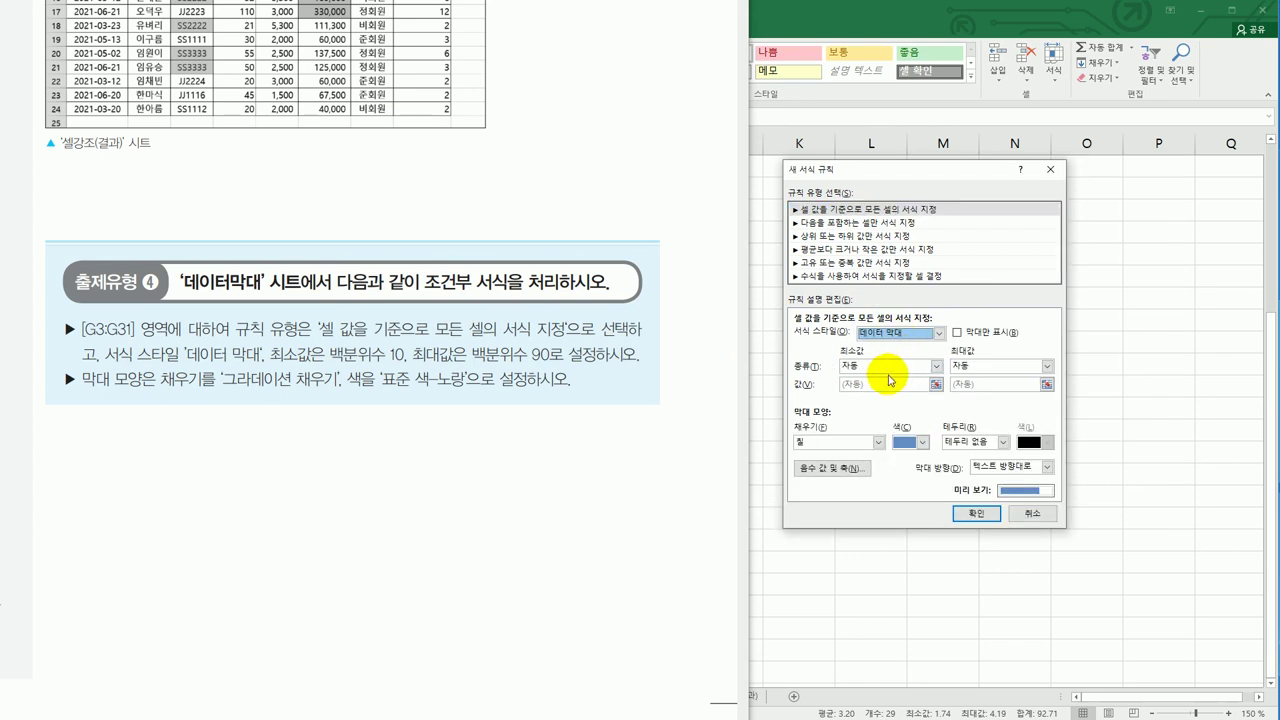
{"action": "left_click", "coordinate": [886, 366]}
{"action": "left_click", "coordinate": [888, 378]}
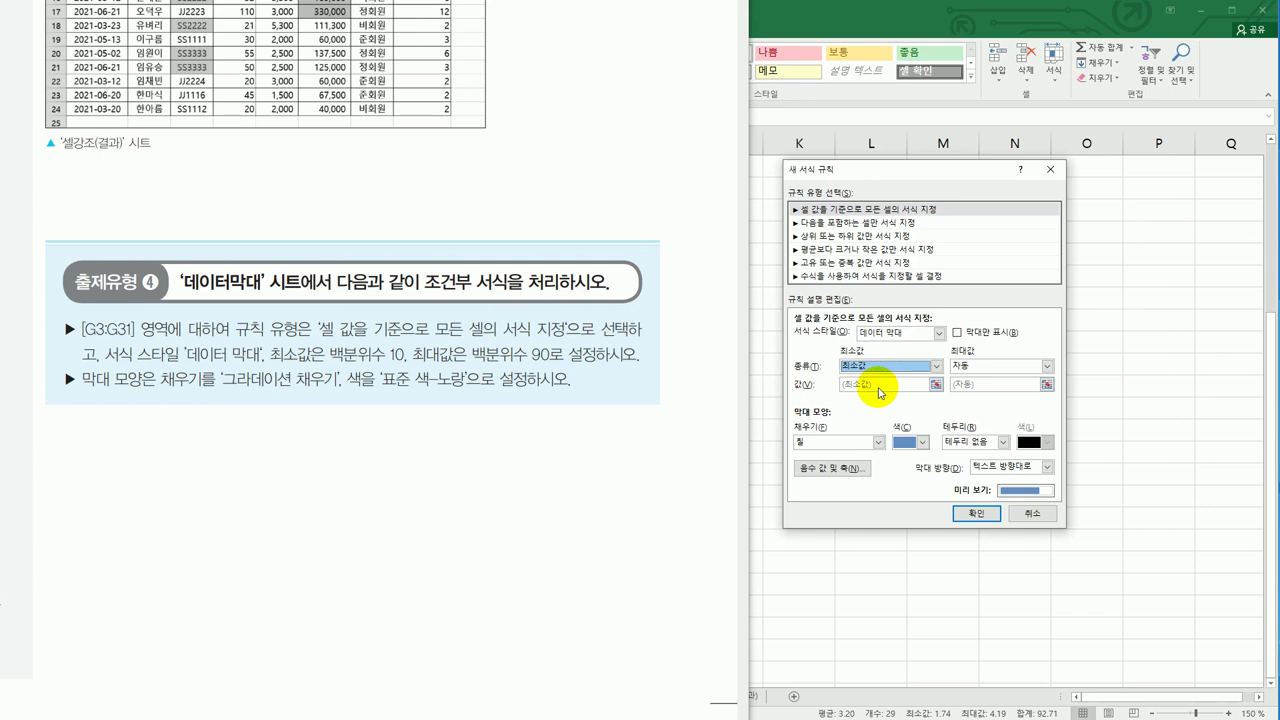
{"action": "left_click", "coordinate": [878, 366]}
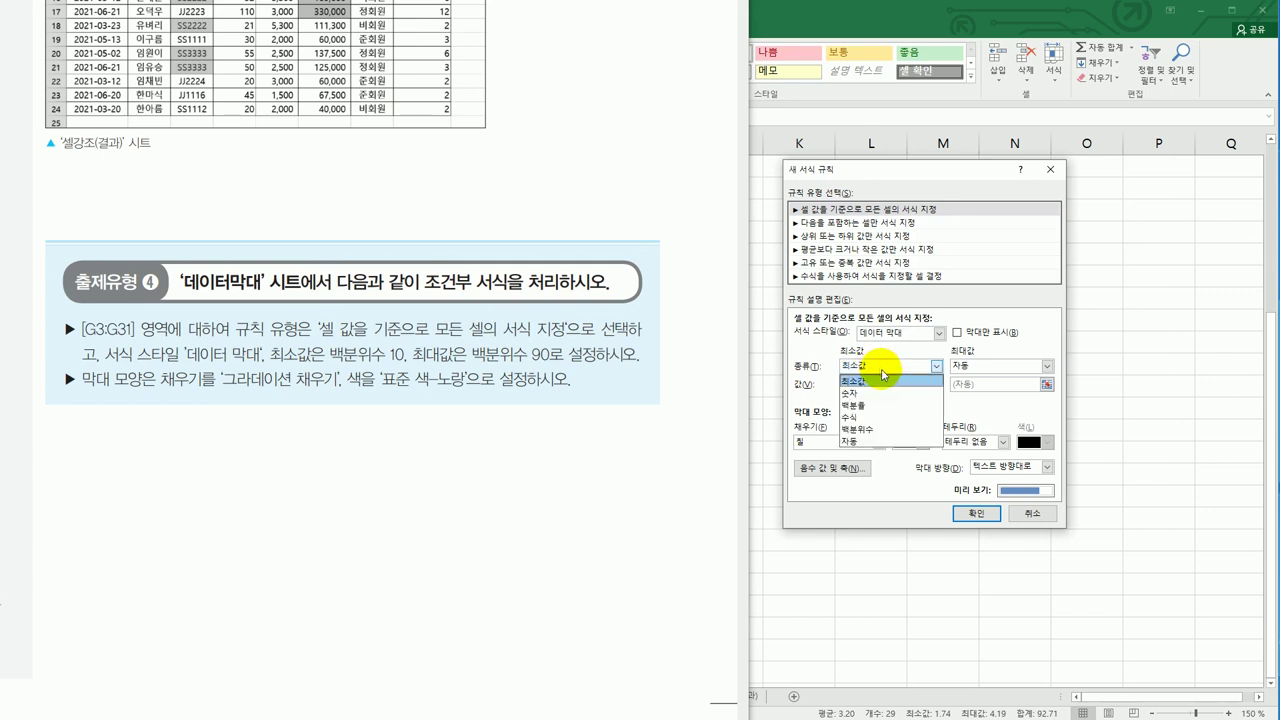
{"action": "left_click", "coordinate": [878, 430]}
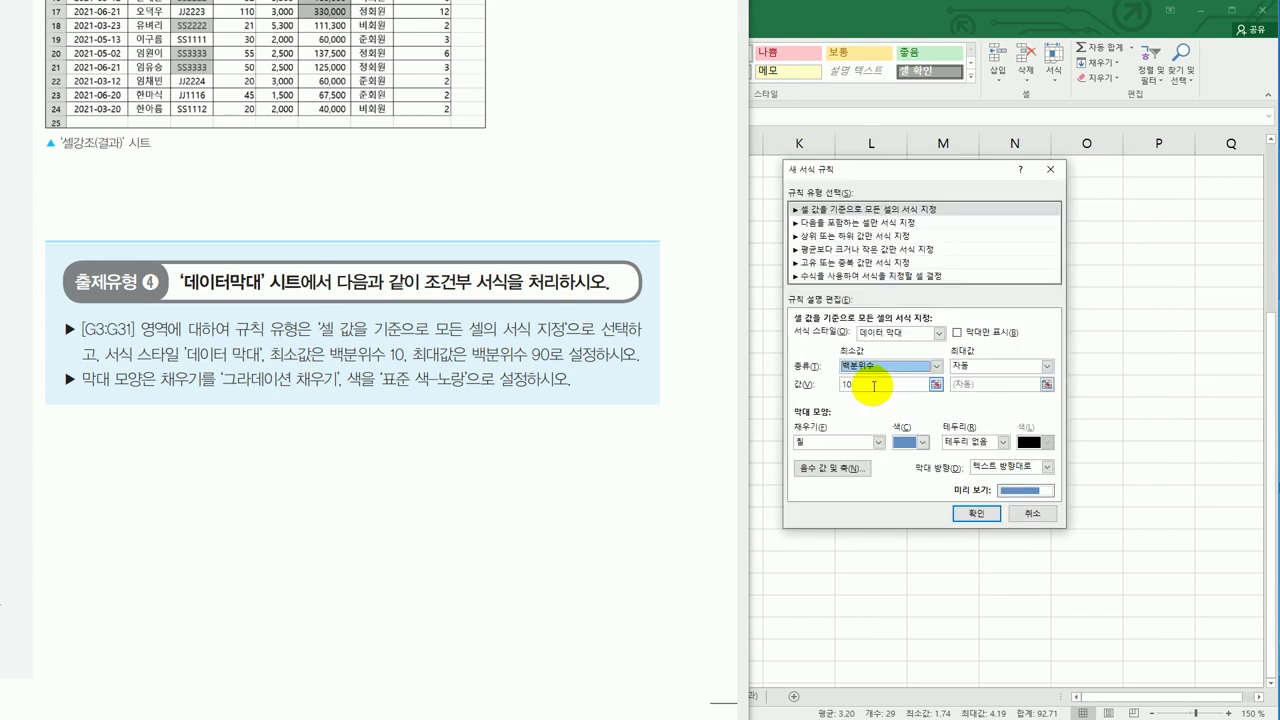
{"action": "left_click", "coordinate": [969, 368]}
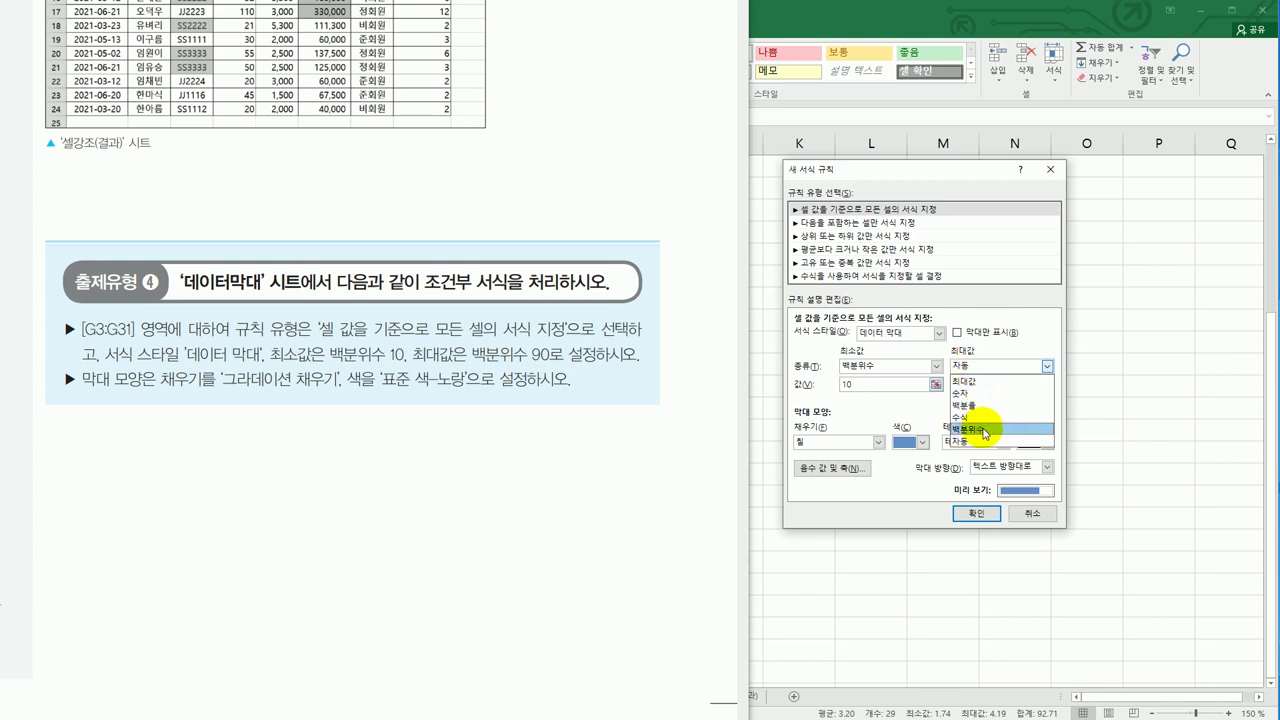
{"action": "left_click", "coordinate": [975, 428]}
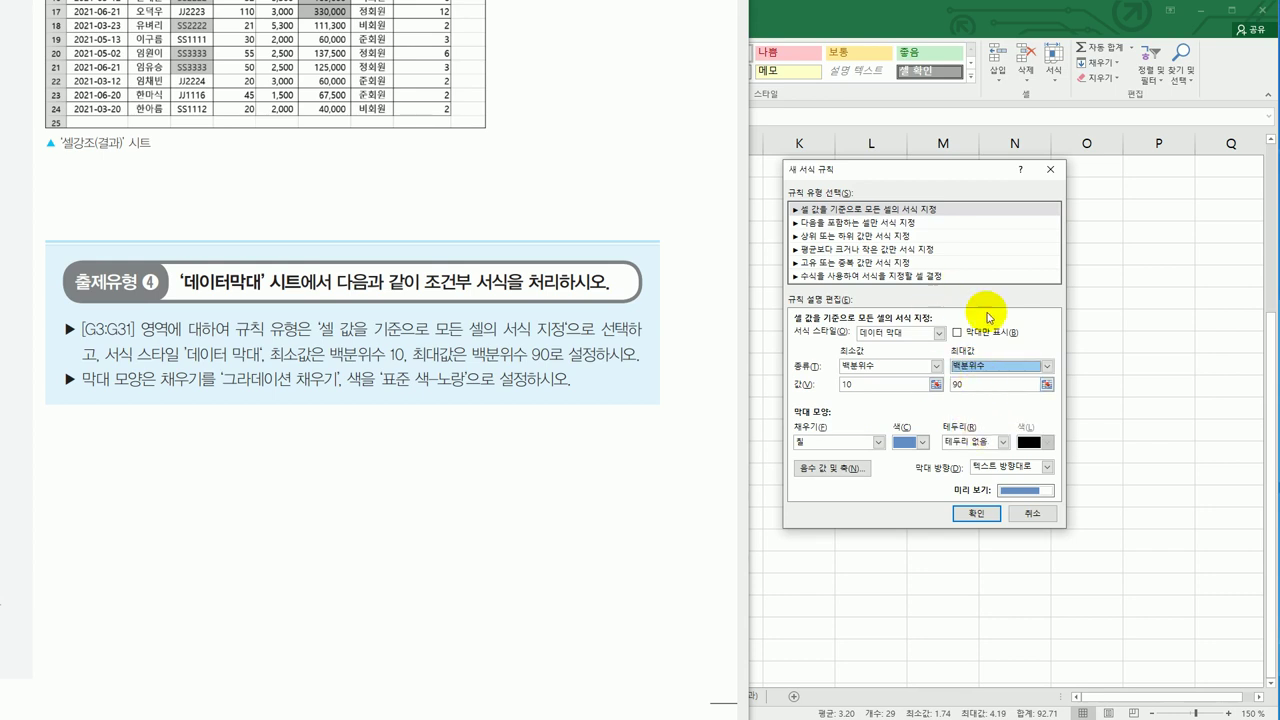
Step: Give the data bars 그라데이션 채우기 in standard yellow and apply the rule
{"action": "left_click", "coordinate": [878, 441]}
{"action": "left_click", "coordinate": [860, 470]}
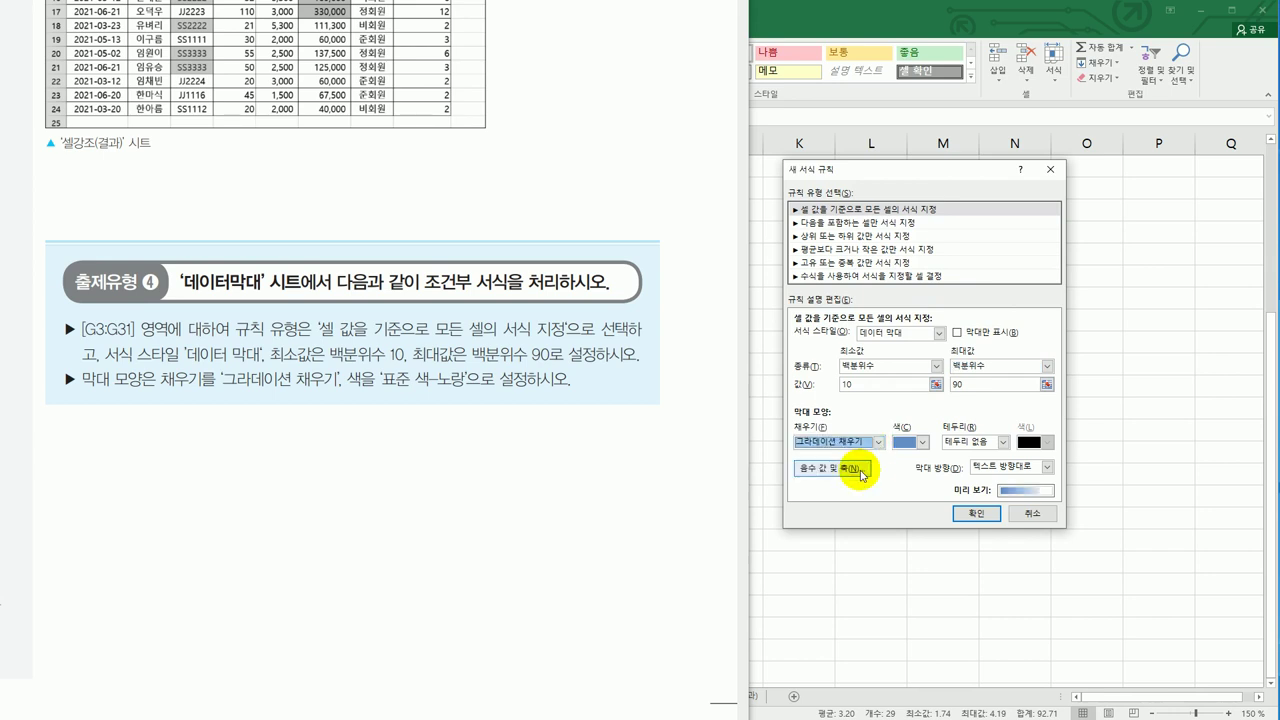
{"action": "left_click", "coordinate": [924, 443]}
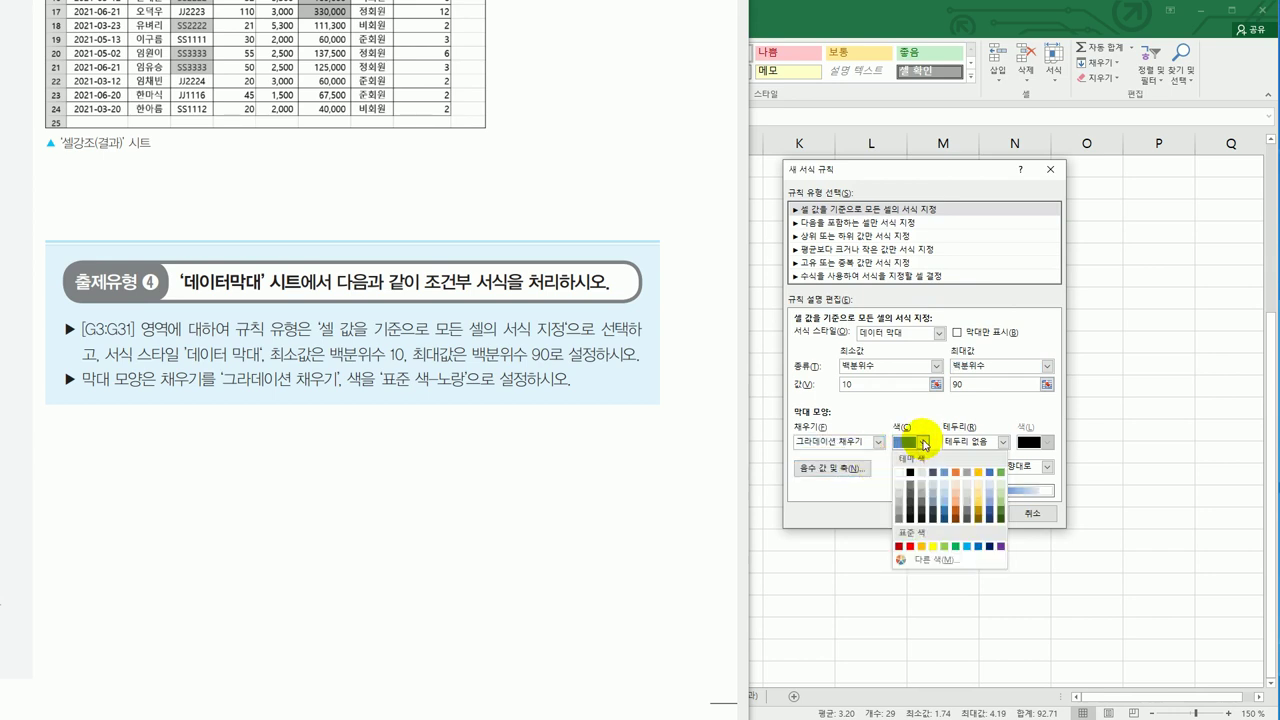
{"action": "left_click", "coordinate": [932, 546]}
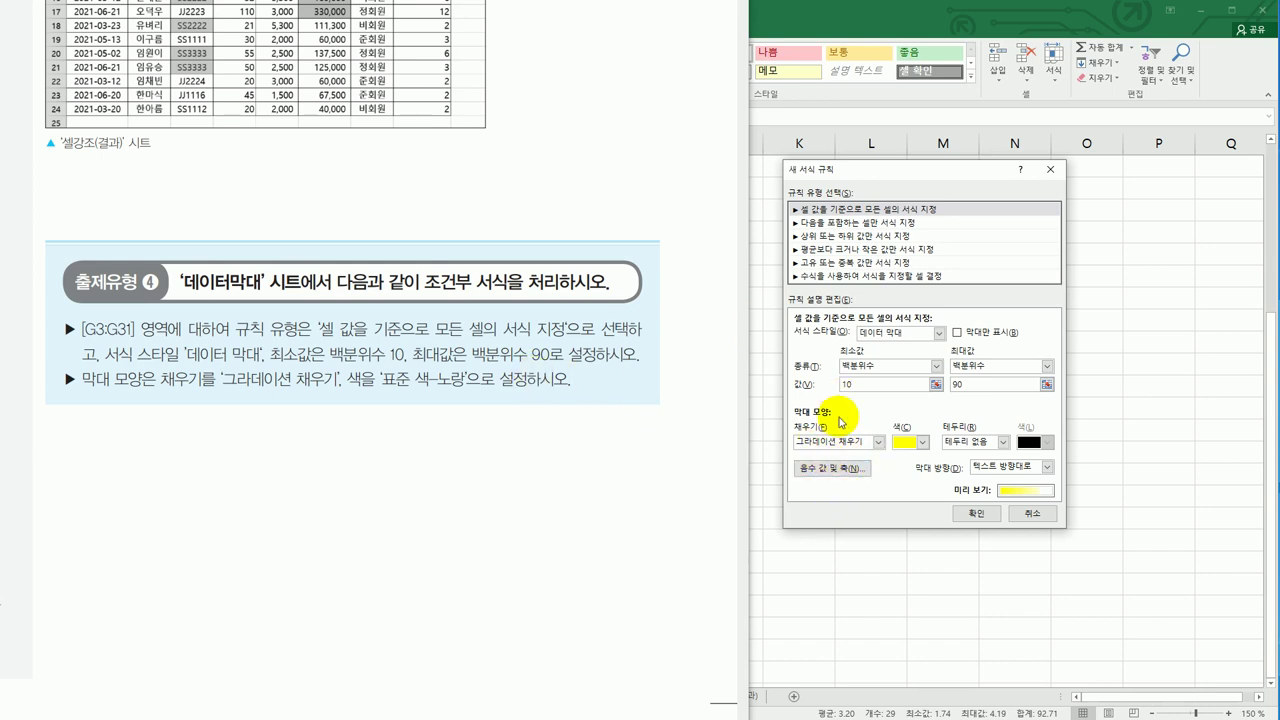
{"action": "left_click", "coordinate": [972, 513]}
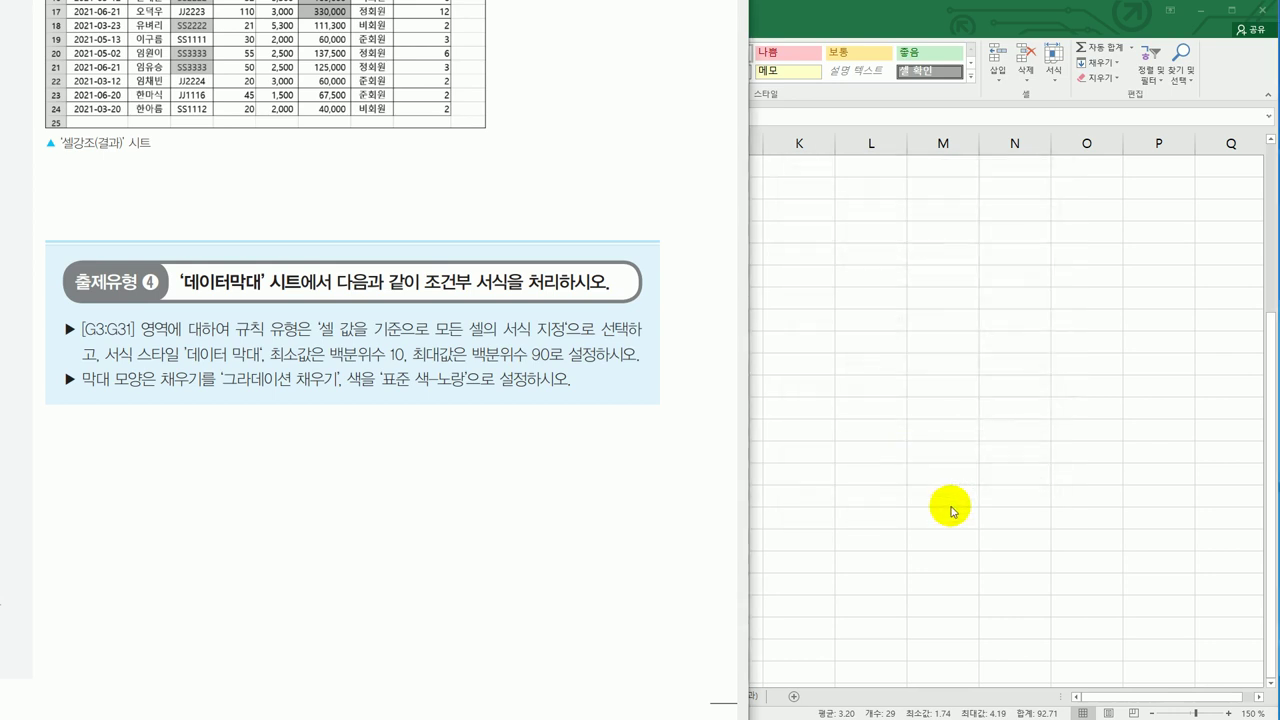
Step: Compare the data bars on the 데이터막대 sheet with the 데이터막대(결과) answer sheet
{"action": "scroll", "coordinate": [950, 506], "scroll_direction": "up", "scroll_amount": 4}
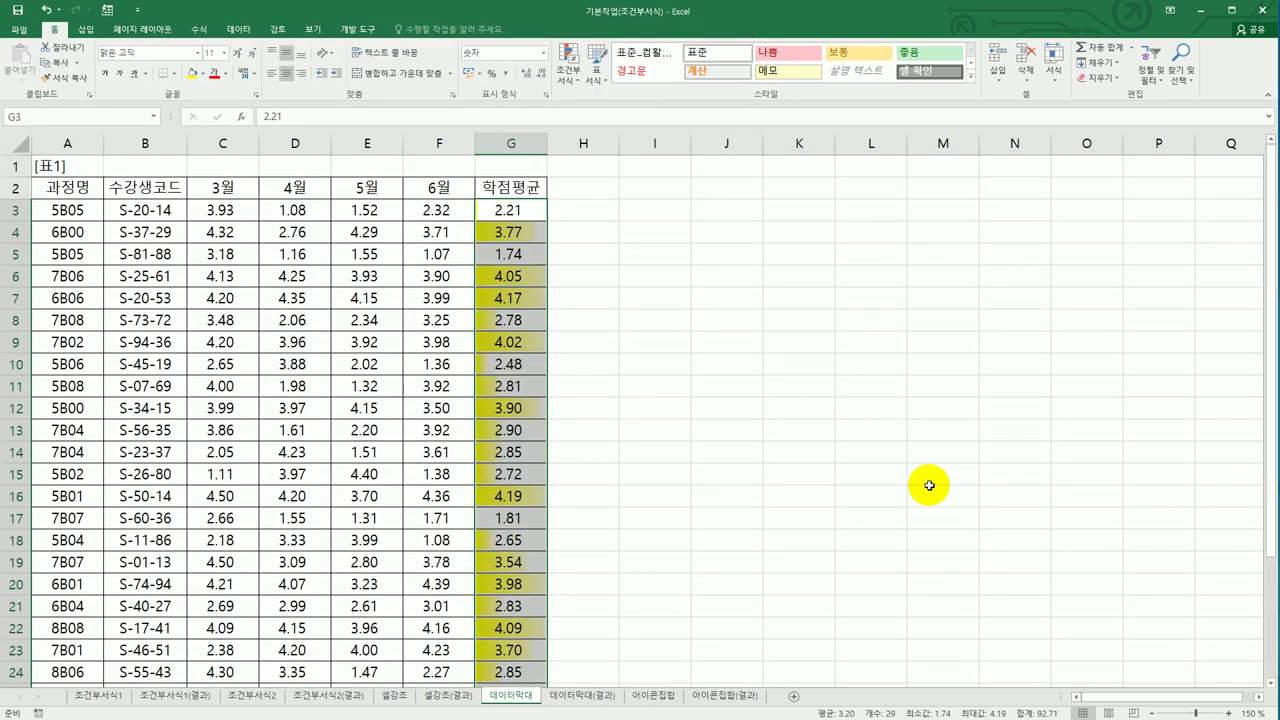
{"action": "left_click", "coordinate": [513, 211]}
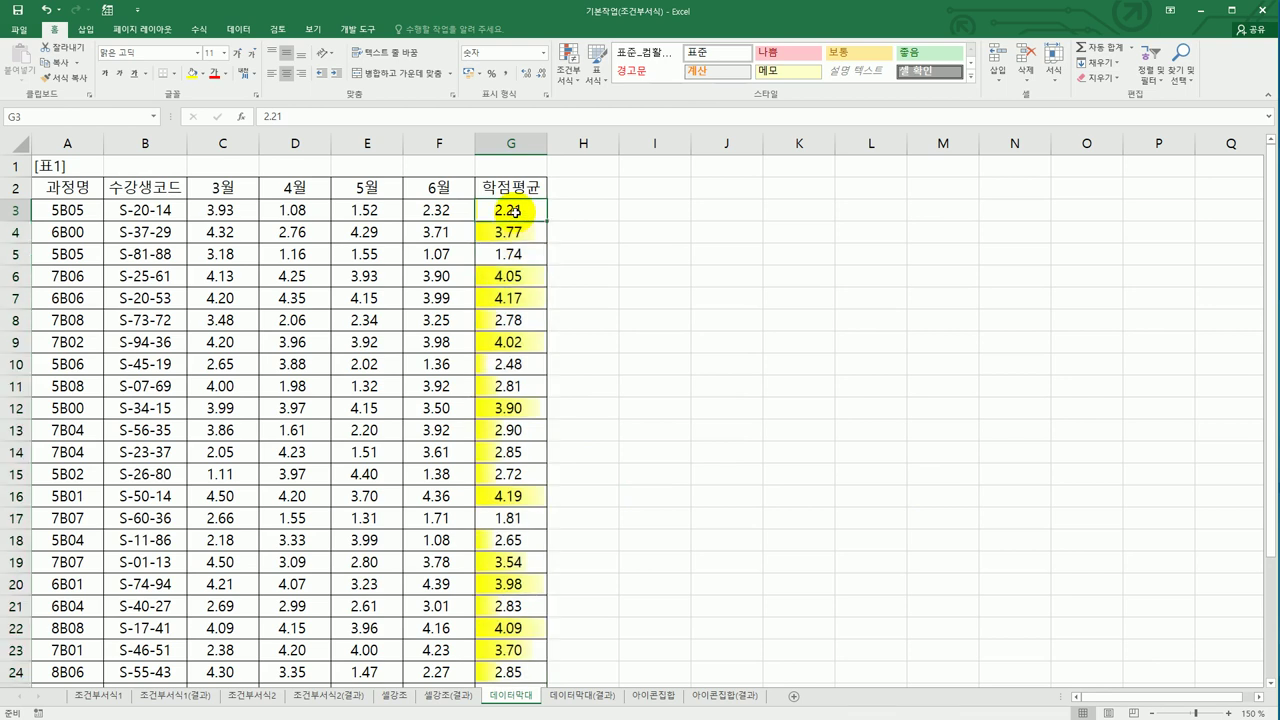
{"action": "left_click", "coordinate": [585, 705]}
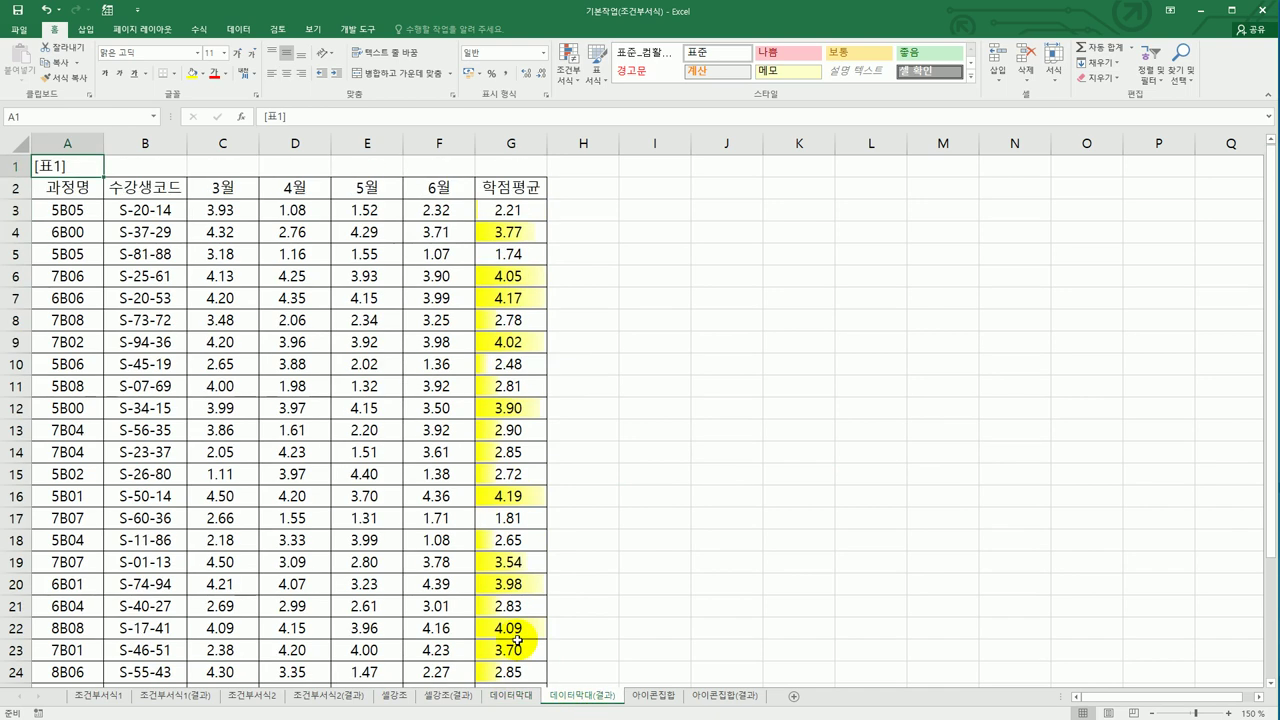
{"action": "left_click", "coordinate": [497, 699]}
{"action": "left_click", "coordinate": [580, 702]}
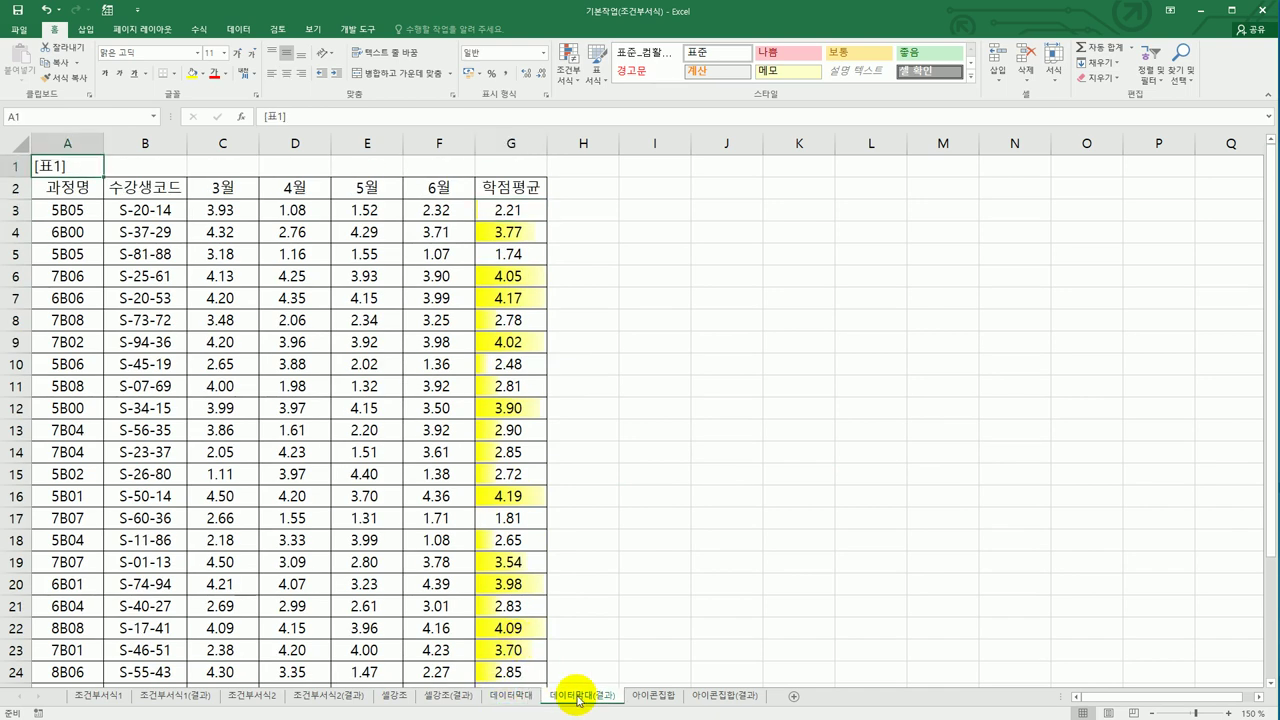
Step: Open the 아이콘집합 sheet and find the 출제유형 5 instructions in the textbook document
{"action": "left_click", "coordinate": [652, 695]}
{"action": "key", "text": "alt+Tab"}
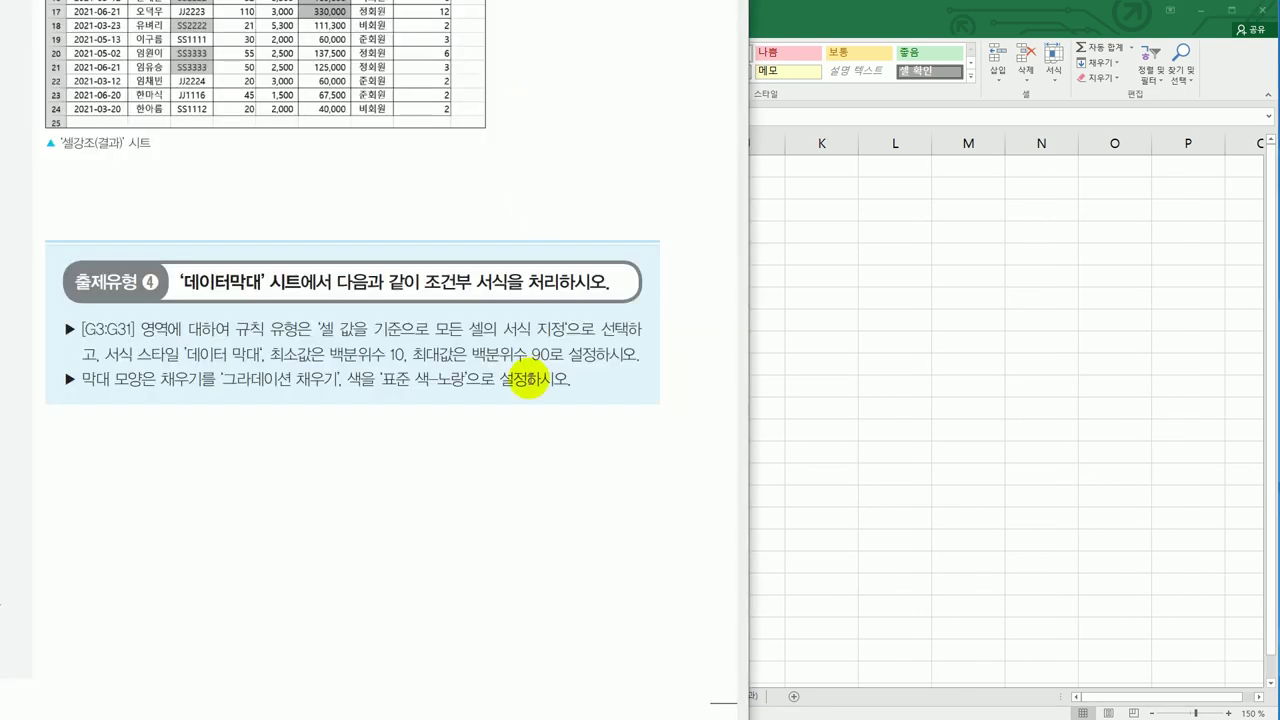
{"action": "scroll", "coordinate": [520, 494], "scroll_direction": "down", "scroll_amount": 10}
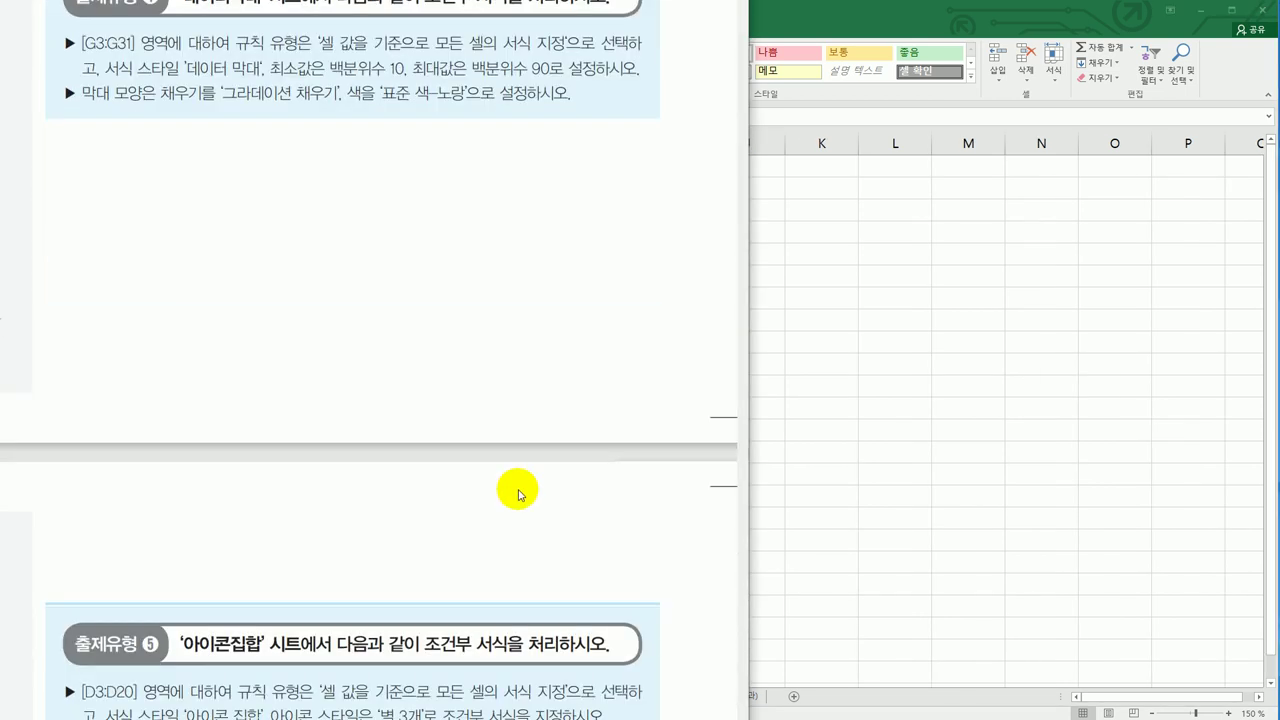
{"action": "scroll", "coordinate": [520, 494], "scroll_direction": "down", "scroll_amount": 1}
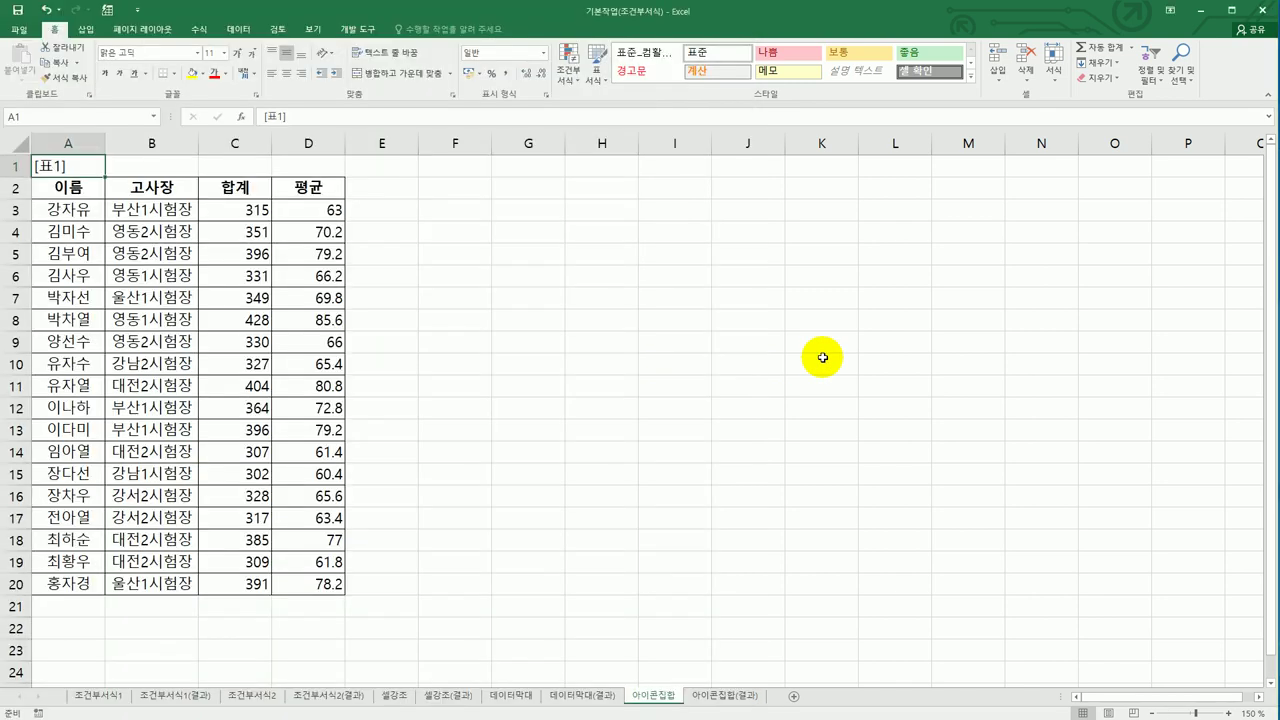
Step: Start a new conditional formatting rule for the 평균 cells D3:D20 and place its dialog beside the textbook instructions
{"action": "left_click", "coordinate": [312, 210]}
{"action": "left_click_drag", "start_coordinate": [318, 336], "coordinate": [303, 584]}
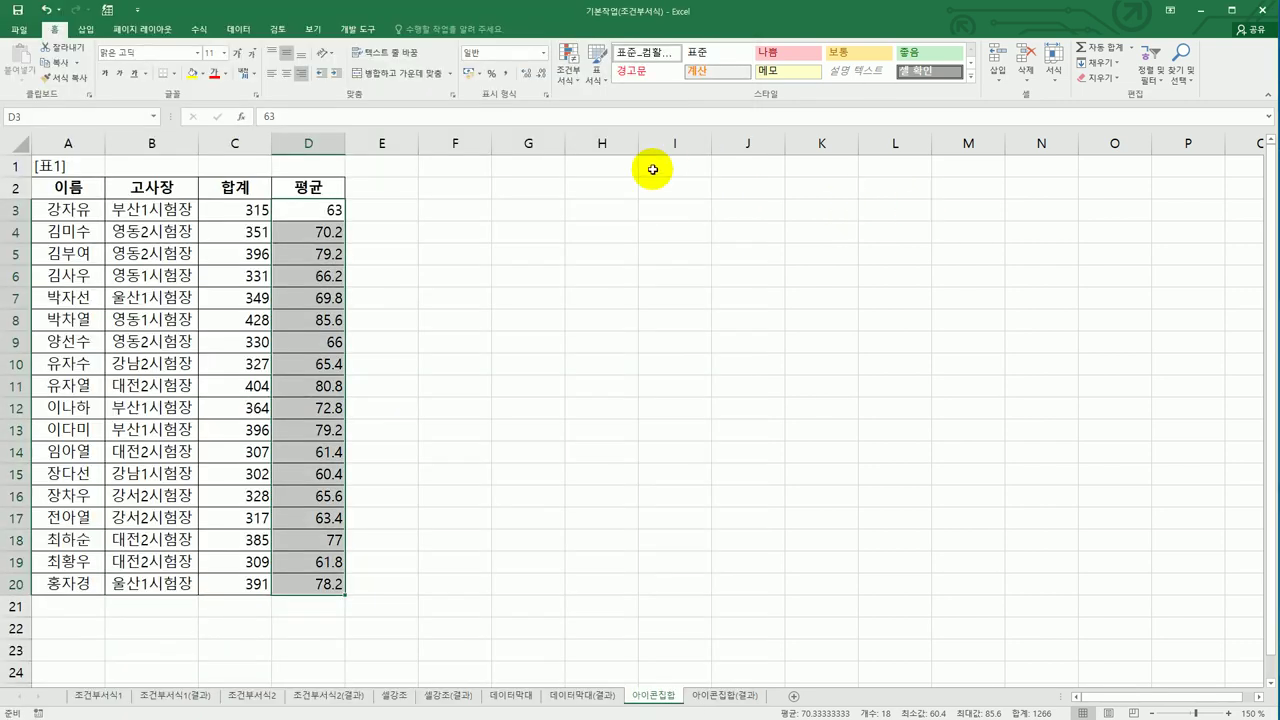
{"action": "left_click", "coordinate": [578, 70]}
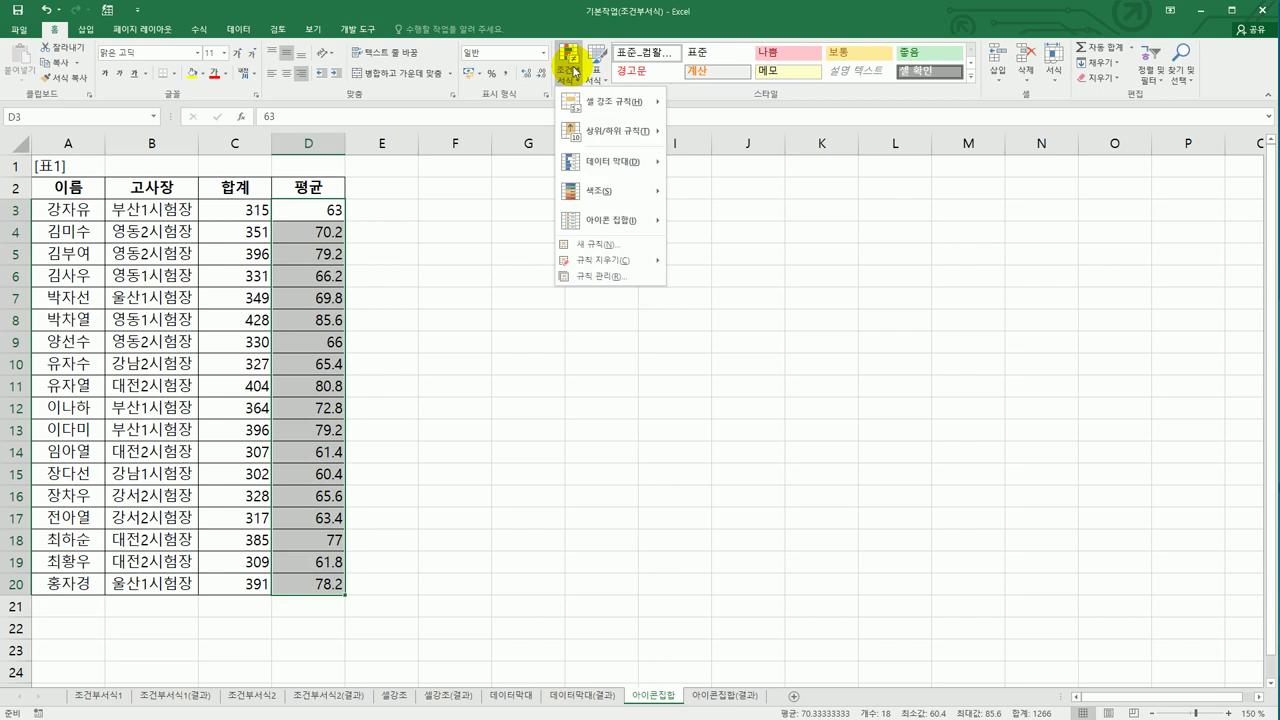
{"action": "left_click", "coordinate": [629, 250]}
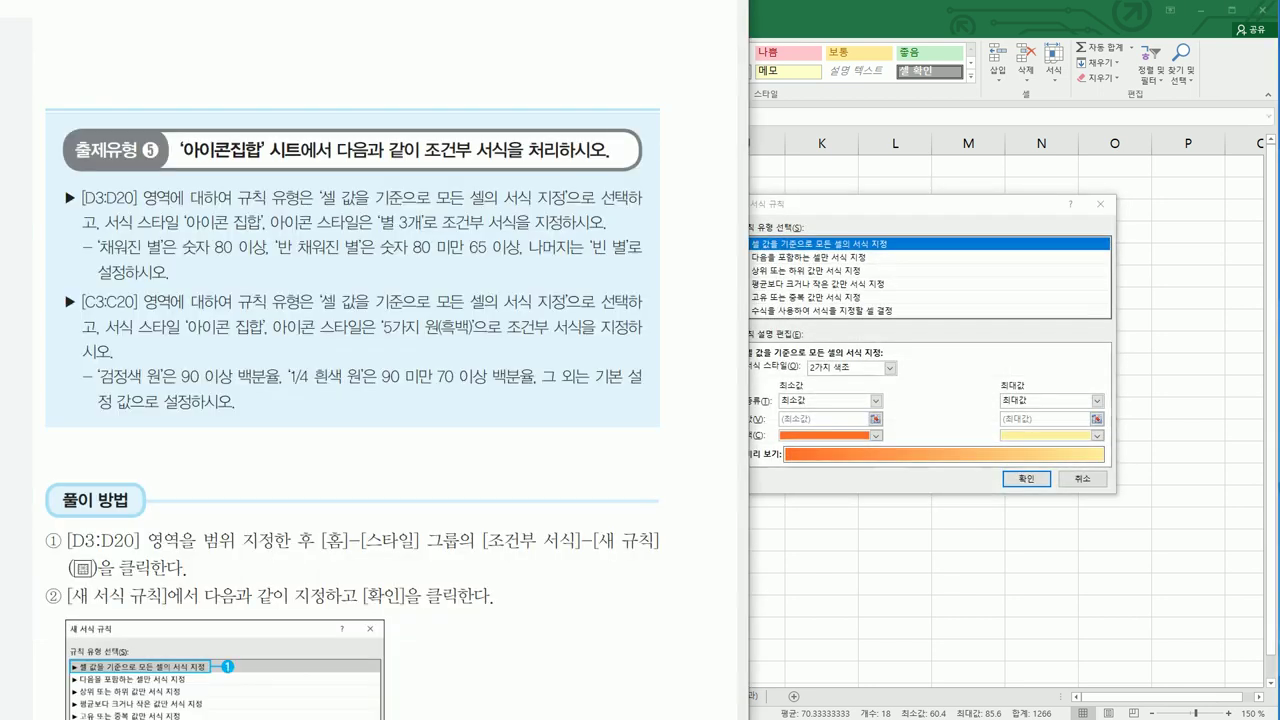
{"action": "left_click_drag", "start_coordinate": [873, 203], "coordinate": [920, 189]}
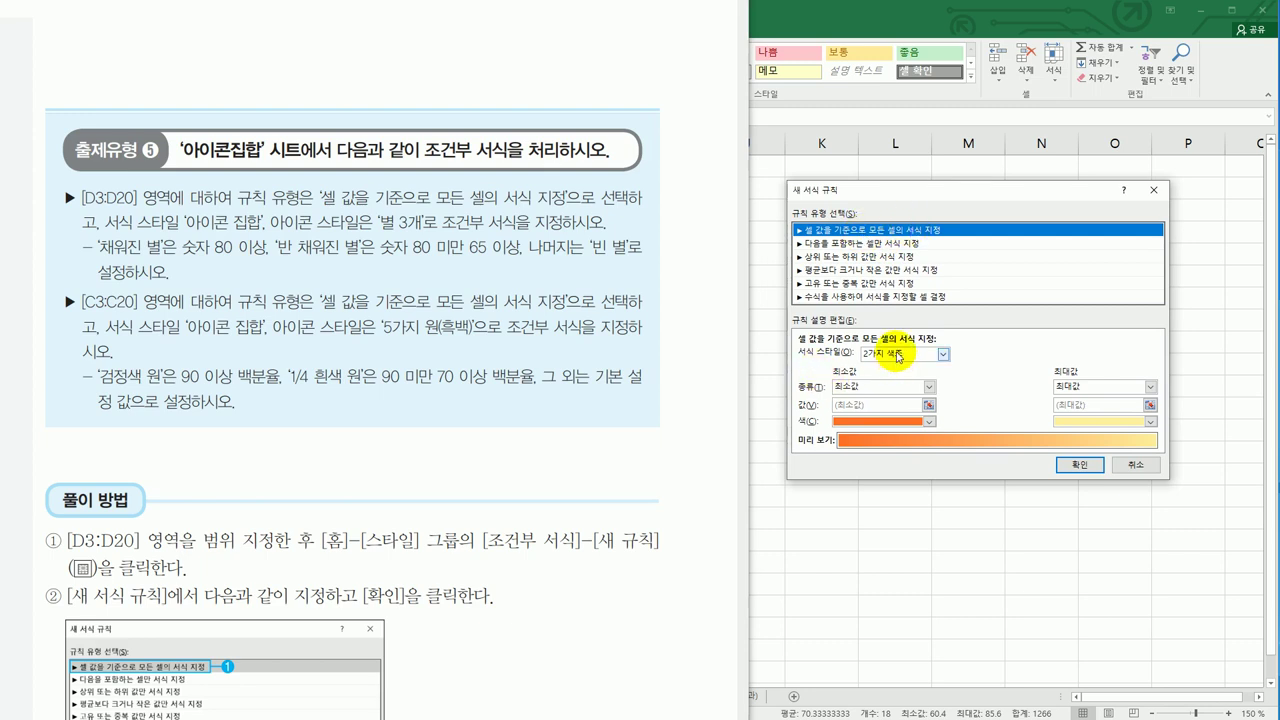
Step: Set the rule's format style to 아이콘 집합 with the three-star icon style
{"action": "left_click", "coordinate": [900, 354]}
{"action": "left_click", "coordinate": [909, 405]}
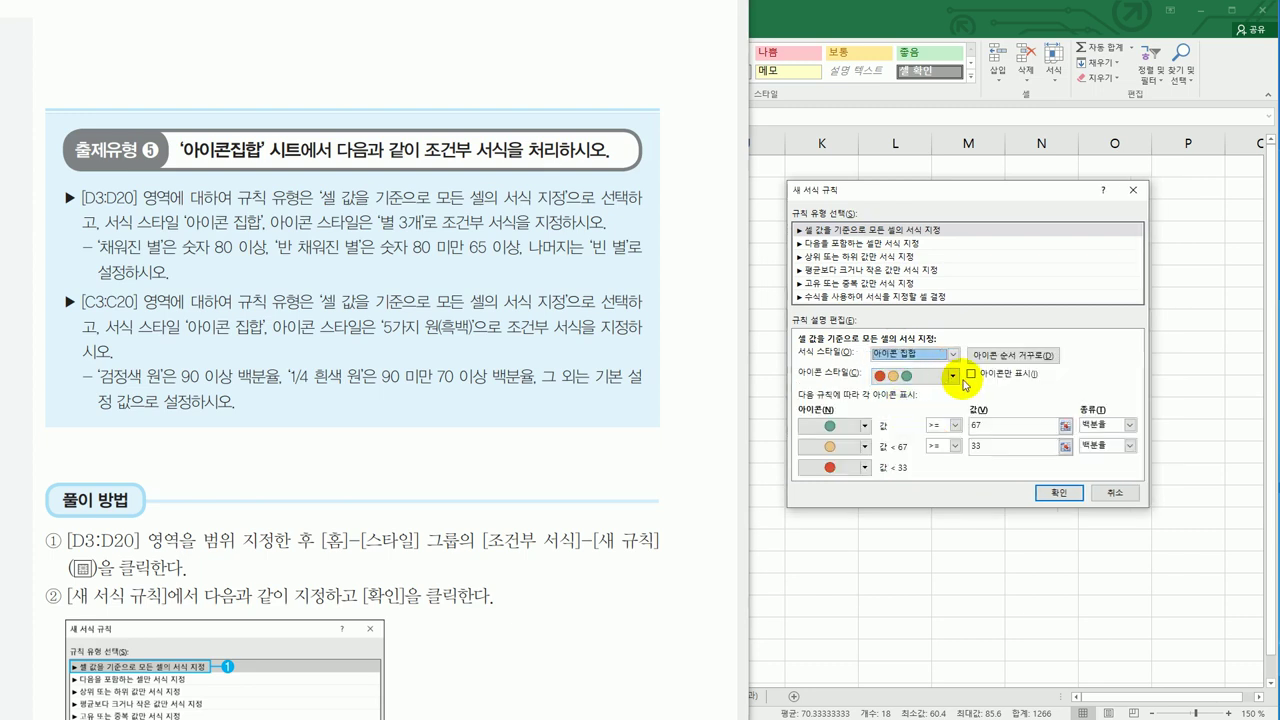
{"action": "left_click", "coordinate": [953, 377]}
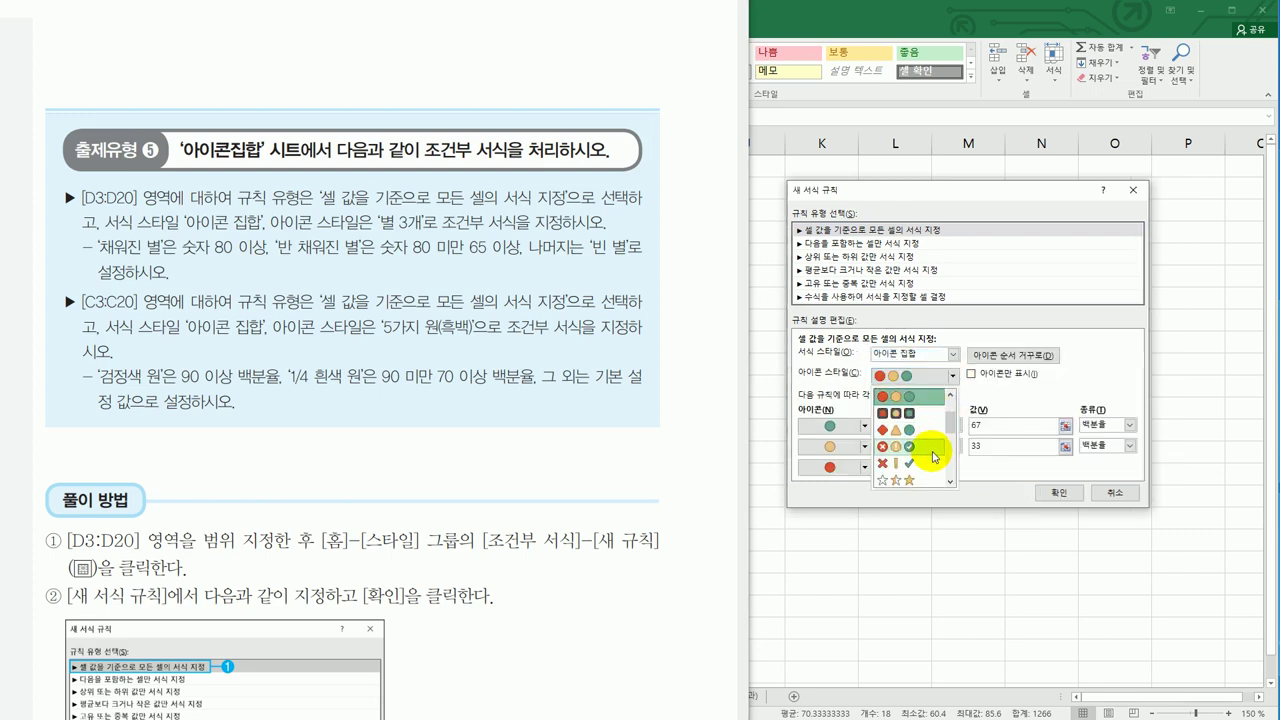
{"action": "left_click", "coordinate": [917, 481]}
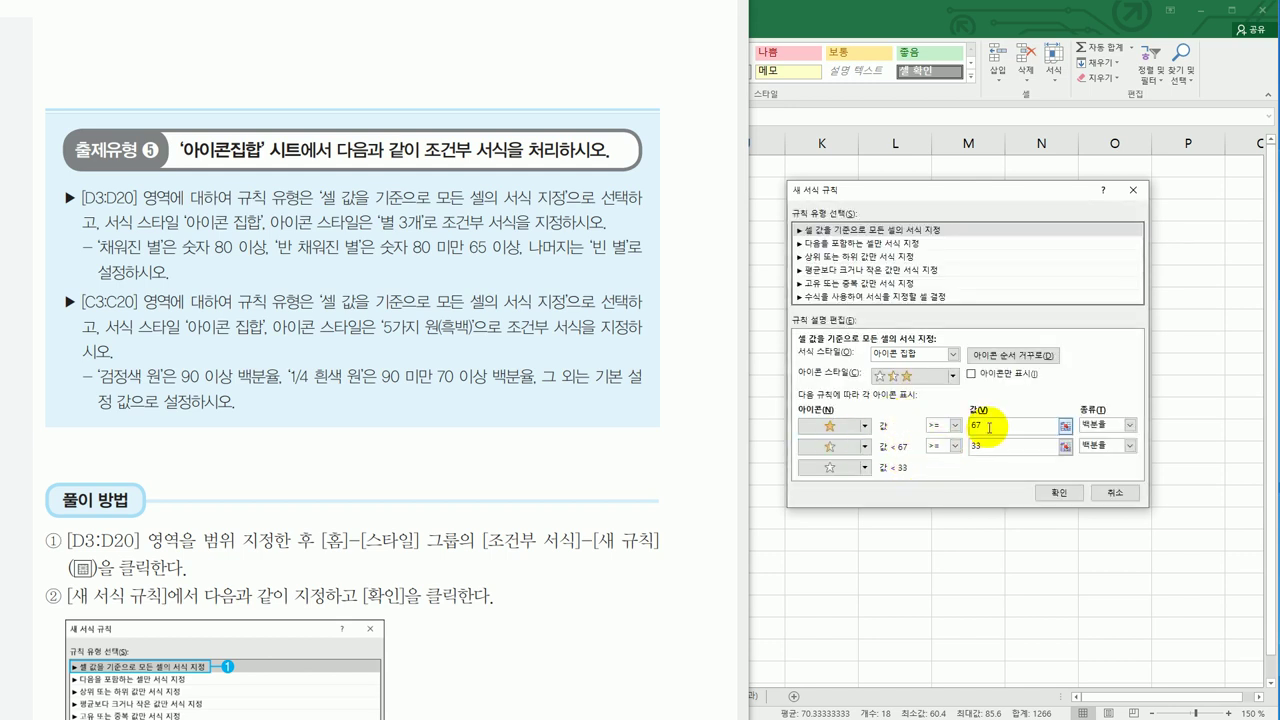
Step: Set the filled star's condition to a 숫자 value of 80 or more
{"action": "left_click", "coordinate": [1130, 425]}
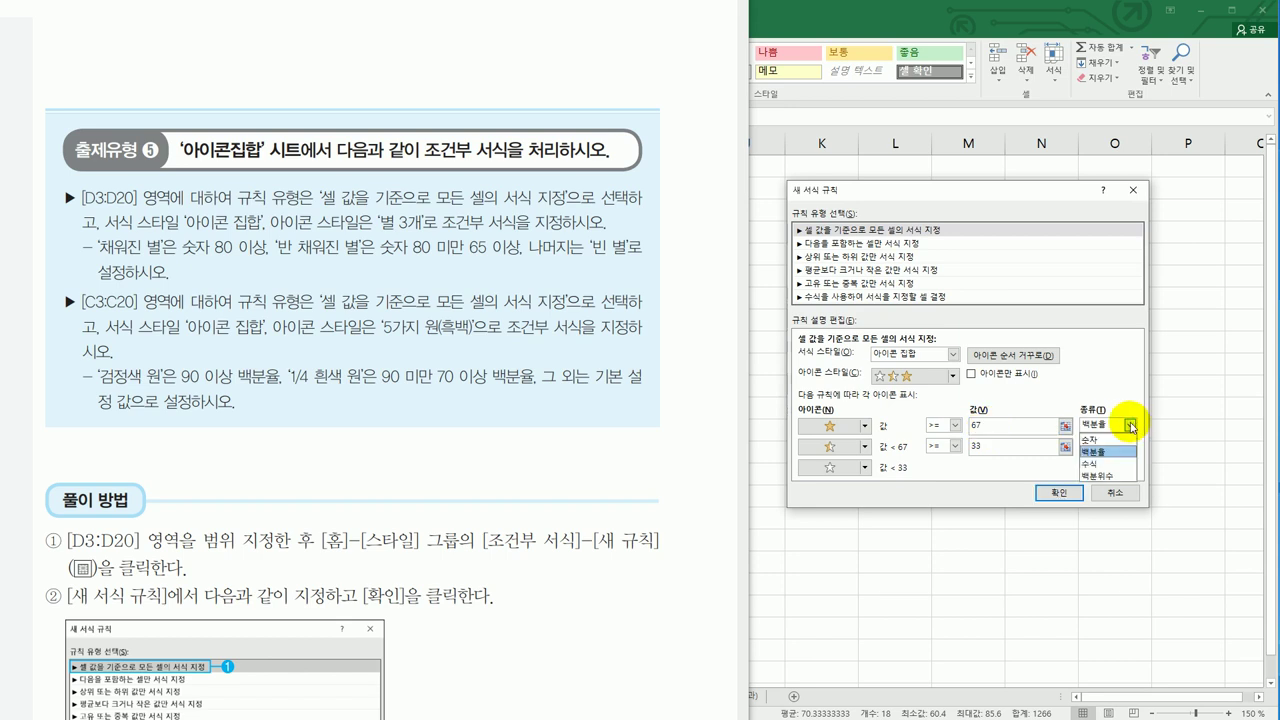
{"action": "left_click", "coordinate": [1090, 439]}
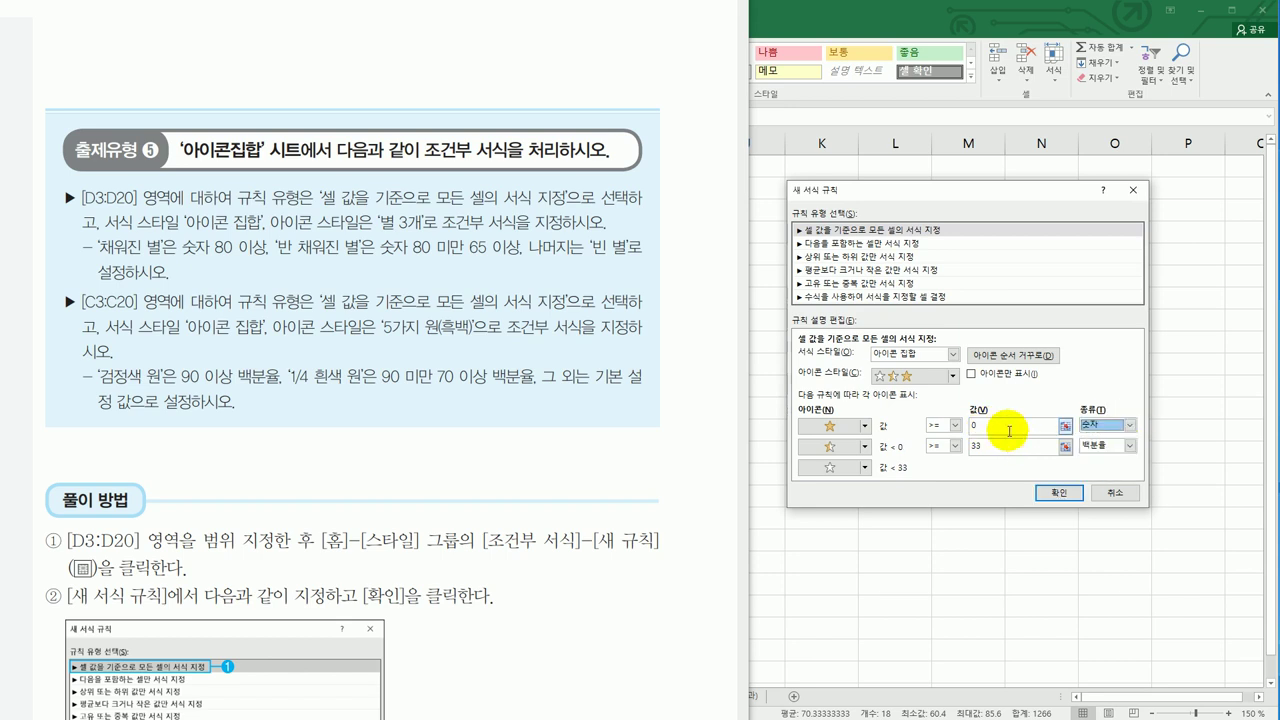
{"action": "left_click", "coordinate": [1005, 425]}
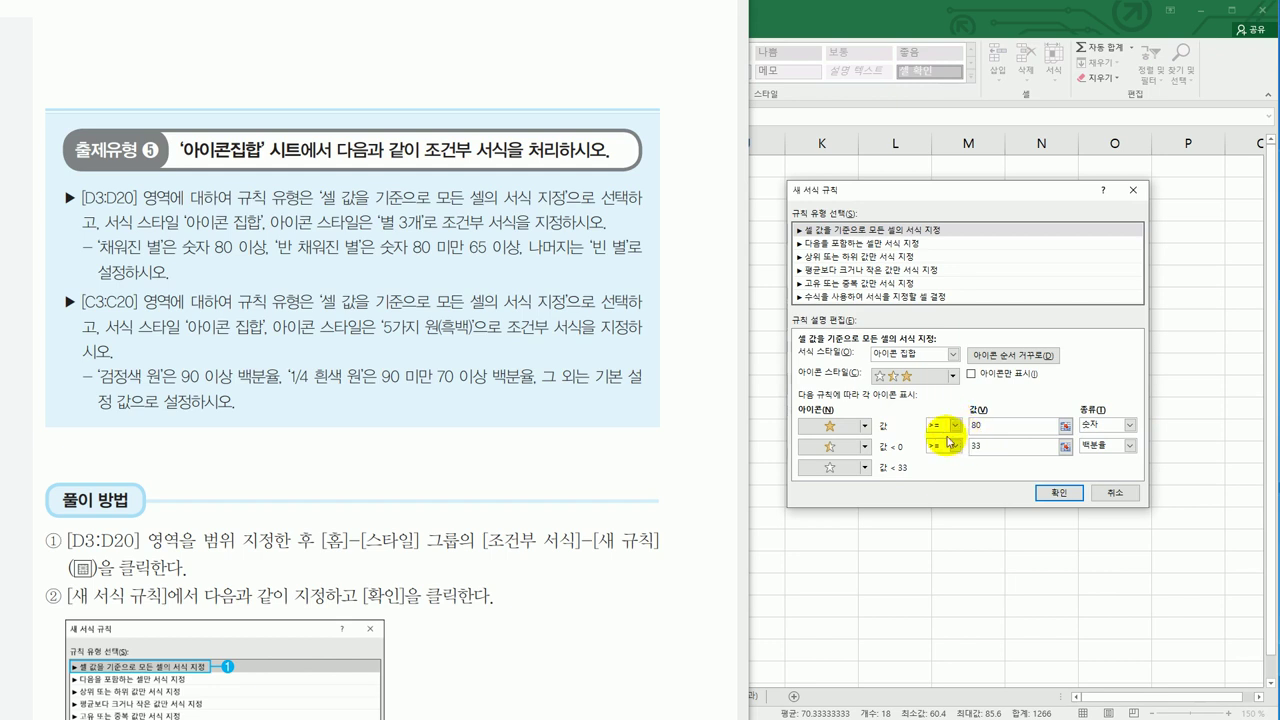
{"action": "left_click", "coordinate": [933, 428]}
{"action": "left_click", "coordinate": [838, 447]}
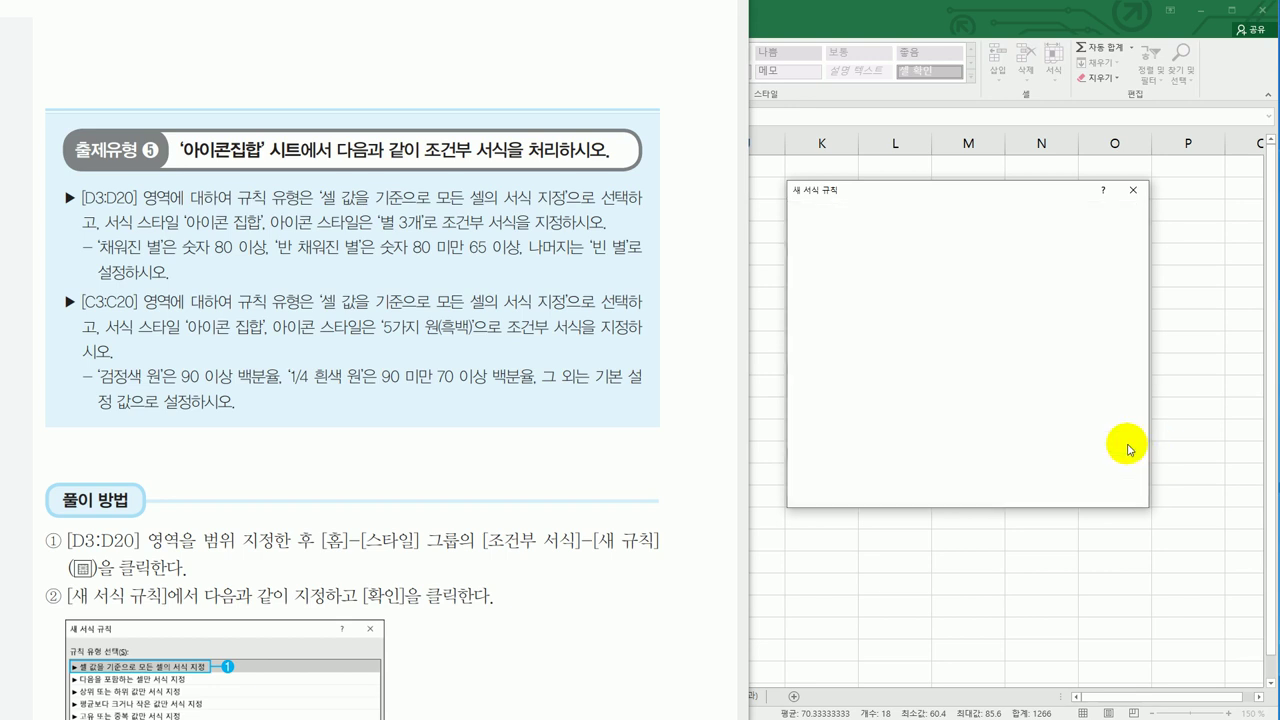
Step: Set the half-filled star's condition to a 숫자 value of 65 or more and apply the rule
{"action": "left_click", "coordinate": [1130, 445]}
{"action": "left_click", "coordinate": [1113, 466]}
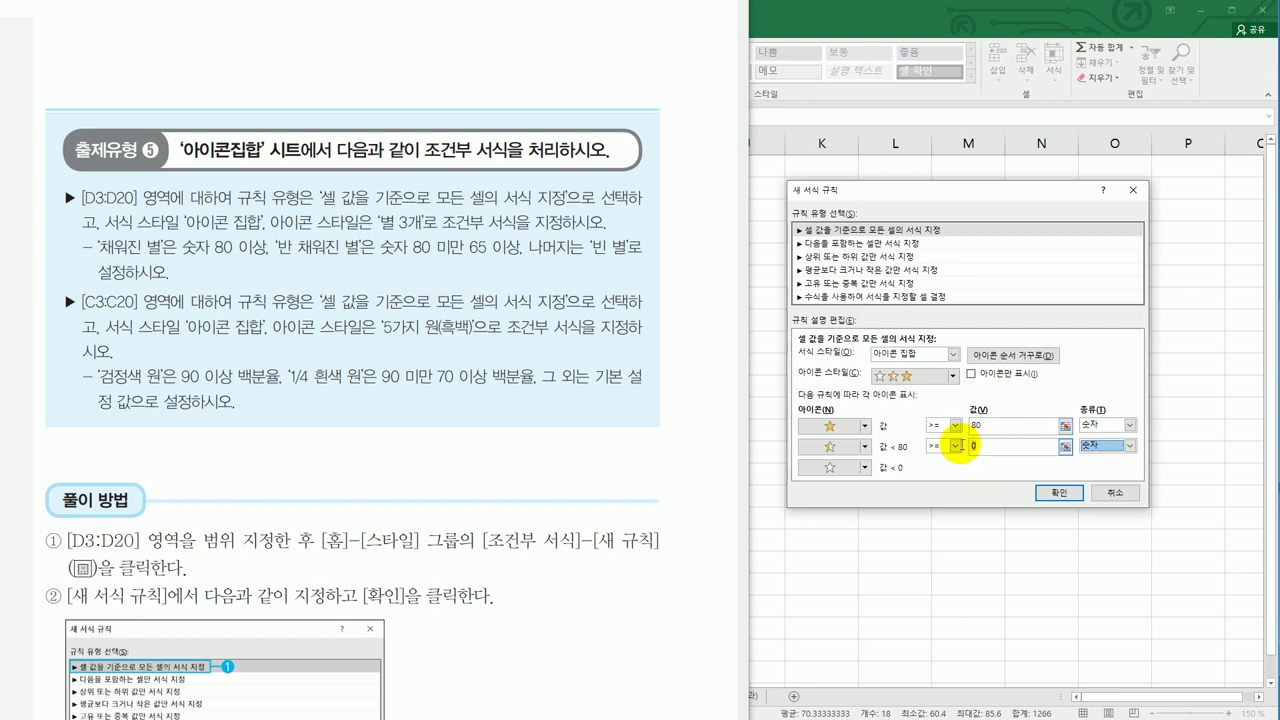
{"action": "left_click", "coordinate": [975, 446]}
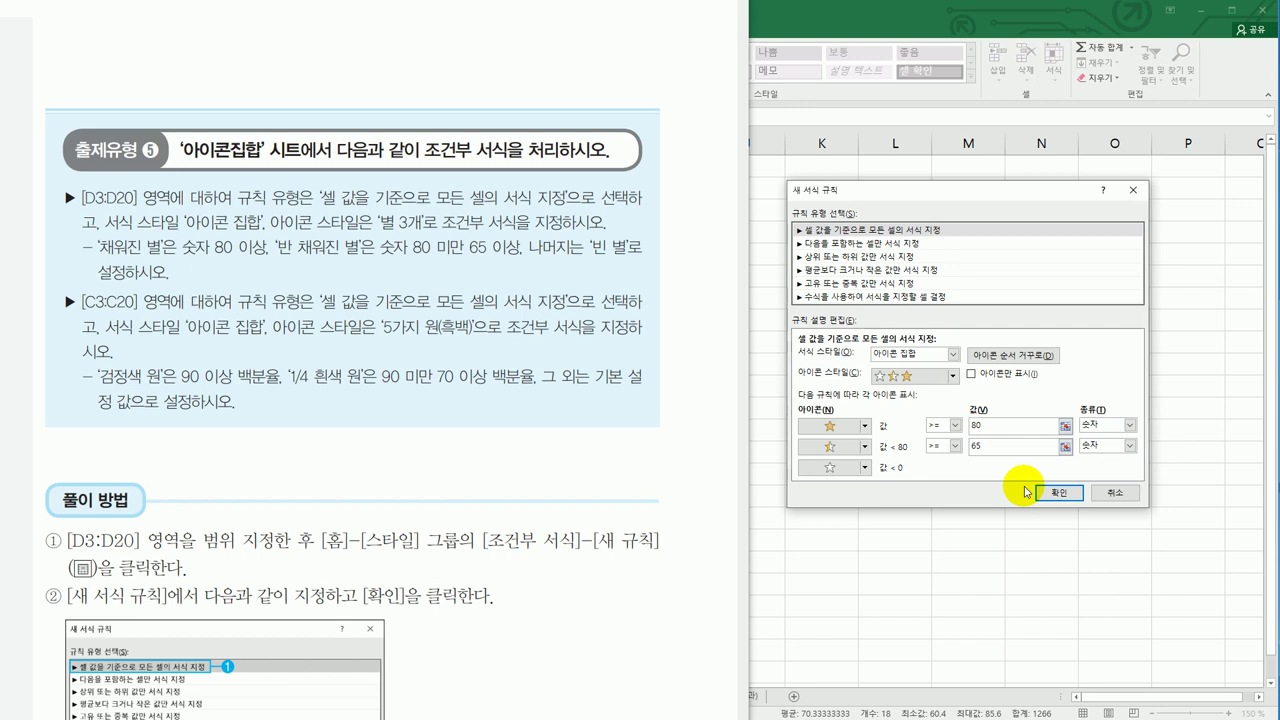
{"action": "type", "text": "65"}
{"action": "left_click", "coordinate": [864, 470]}
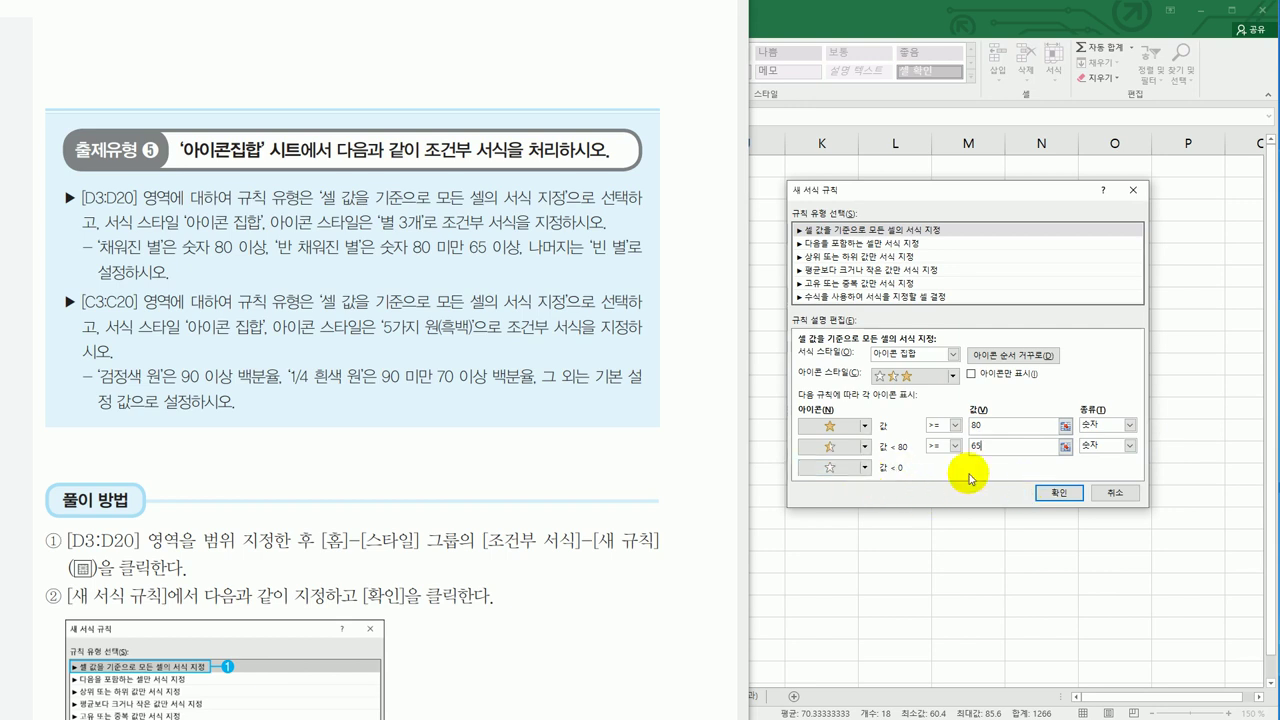
{"action": "left_click", "coordinate": [1048, 494]}
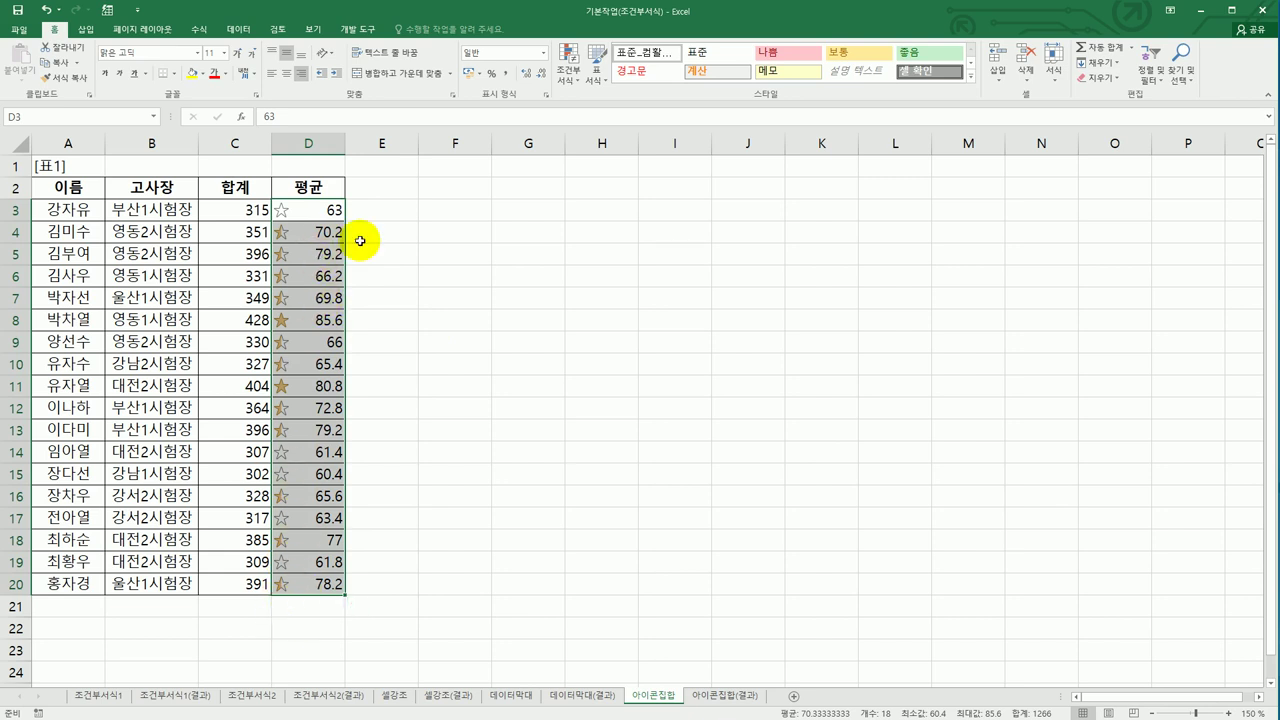
Step: Start a new conditional formatting rule for the 합계 cells C3:C20 and bring up the textbook instructions beside its dialog
{"action": "key", "text": "alt+Tab"}
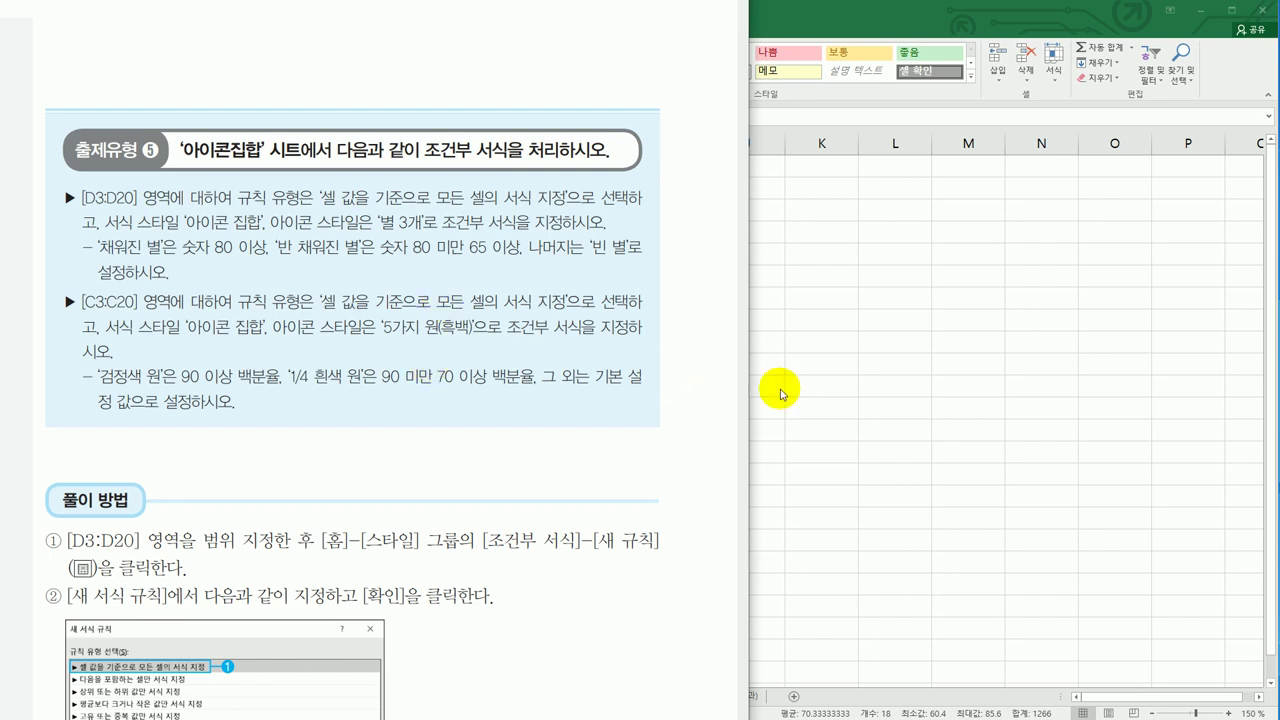
{"action": "left_click", "coordinate": [853, 400]}
{"action": "left_click_drag", "start_coordinate": [252, 210], "coordinate": [220, 586]}
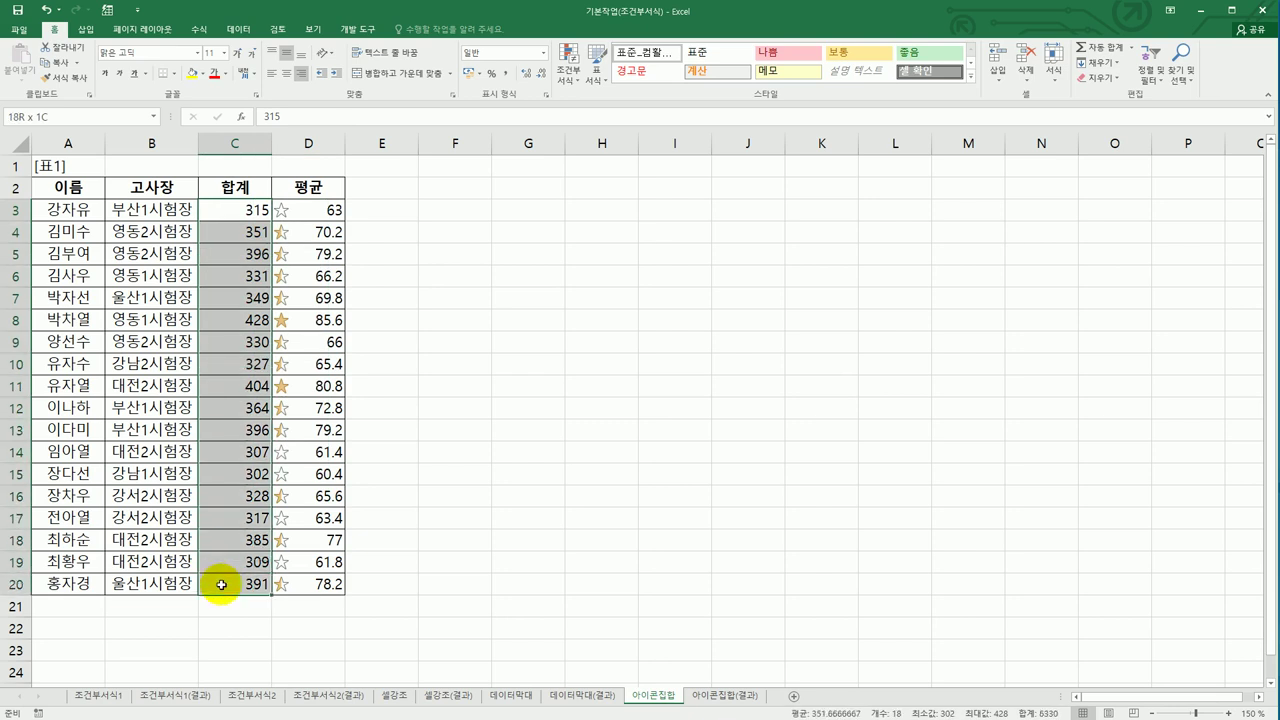
{"action": "left_click", "coordinate": [563, 77]}
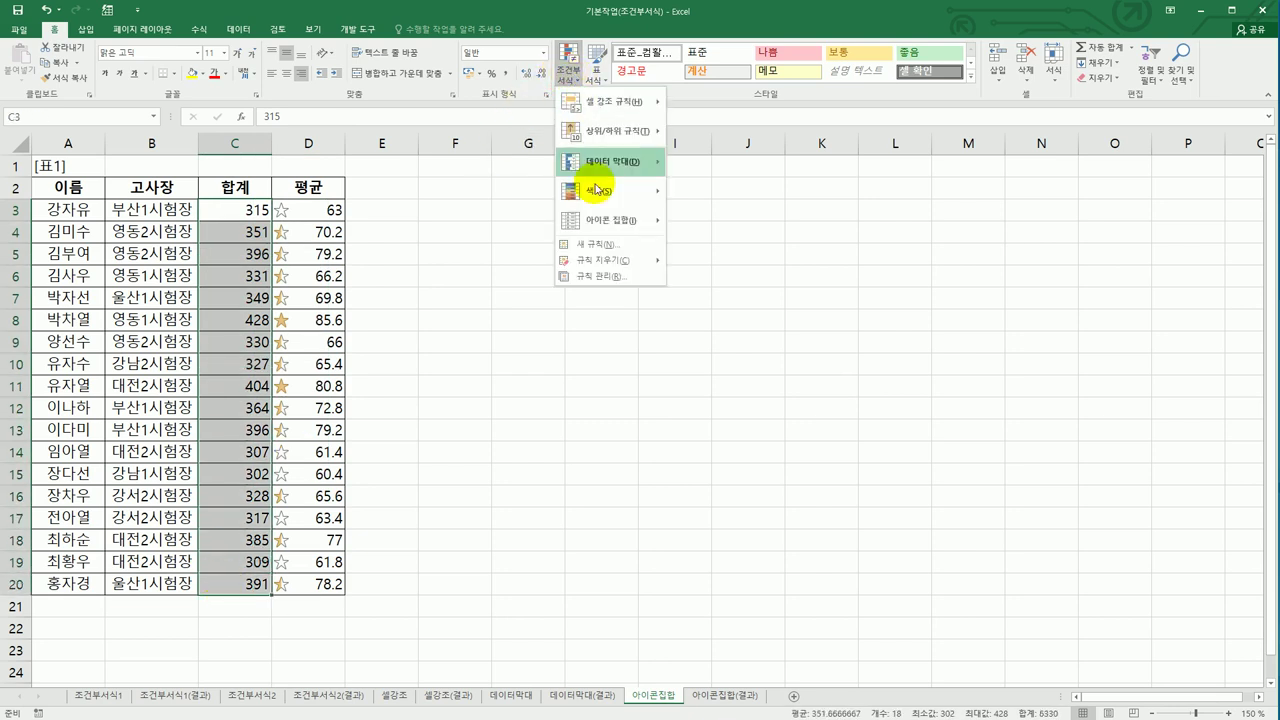
{"action": "left_click", "coordinate": [607, 245]}
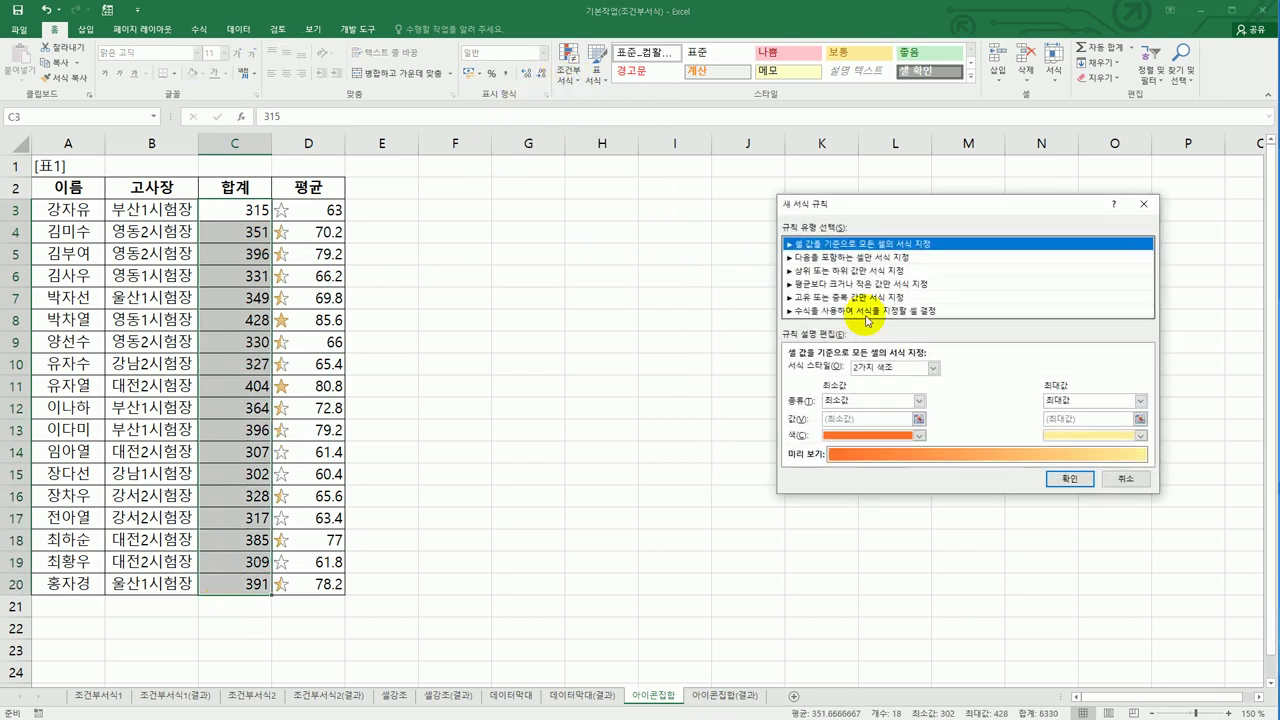
{"action": "key", "text": "alt+Tab"}
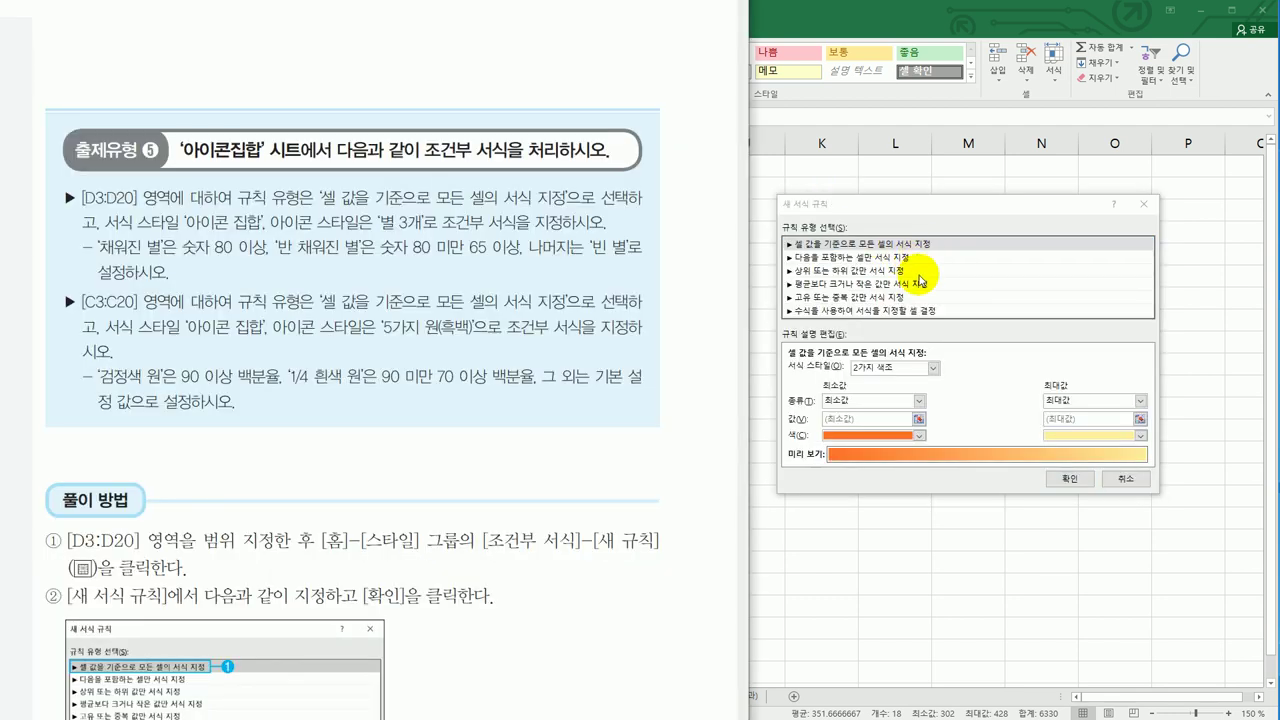
Step: Set the rule's format style to 아이콘 집합 with the 5가지 원(흑백) icon style
{"action": "left_click", "coordinate": [933, 370]}
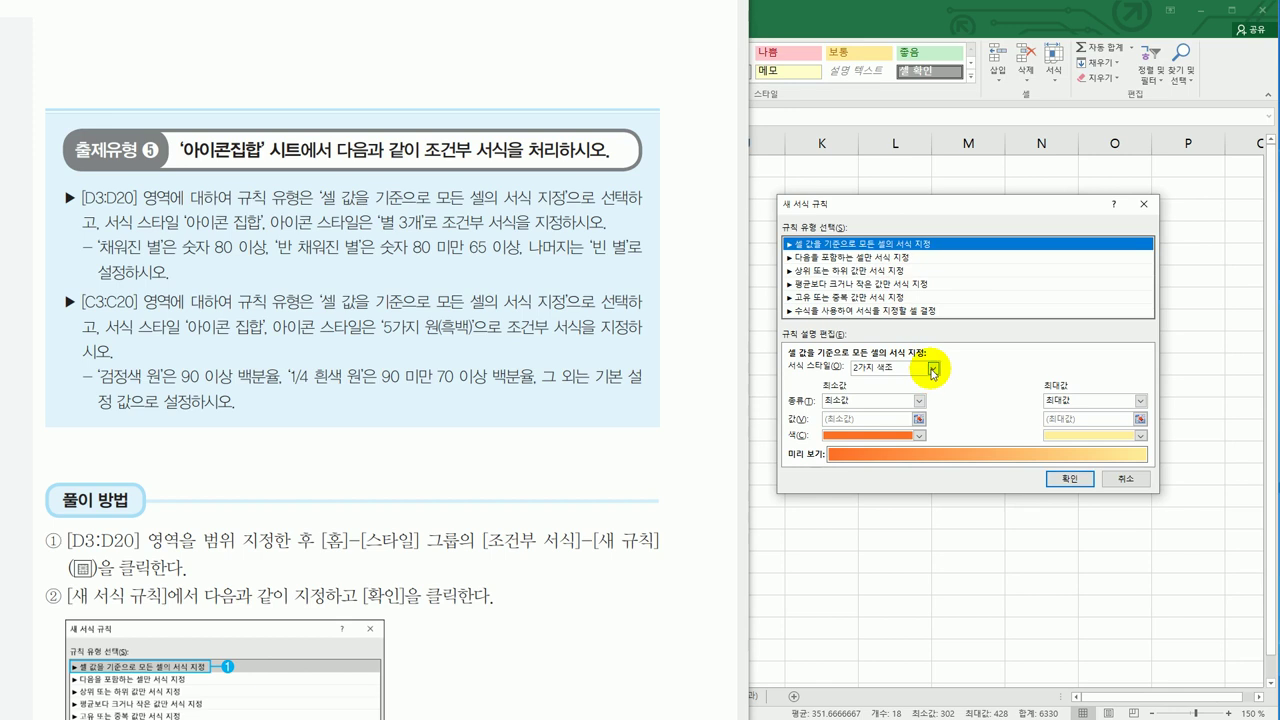
{"action": "left_click", "coordinate": [933, 370]}
{"action": "left_click", "coordinate": [924, 420]}
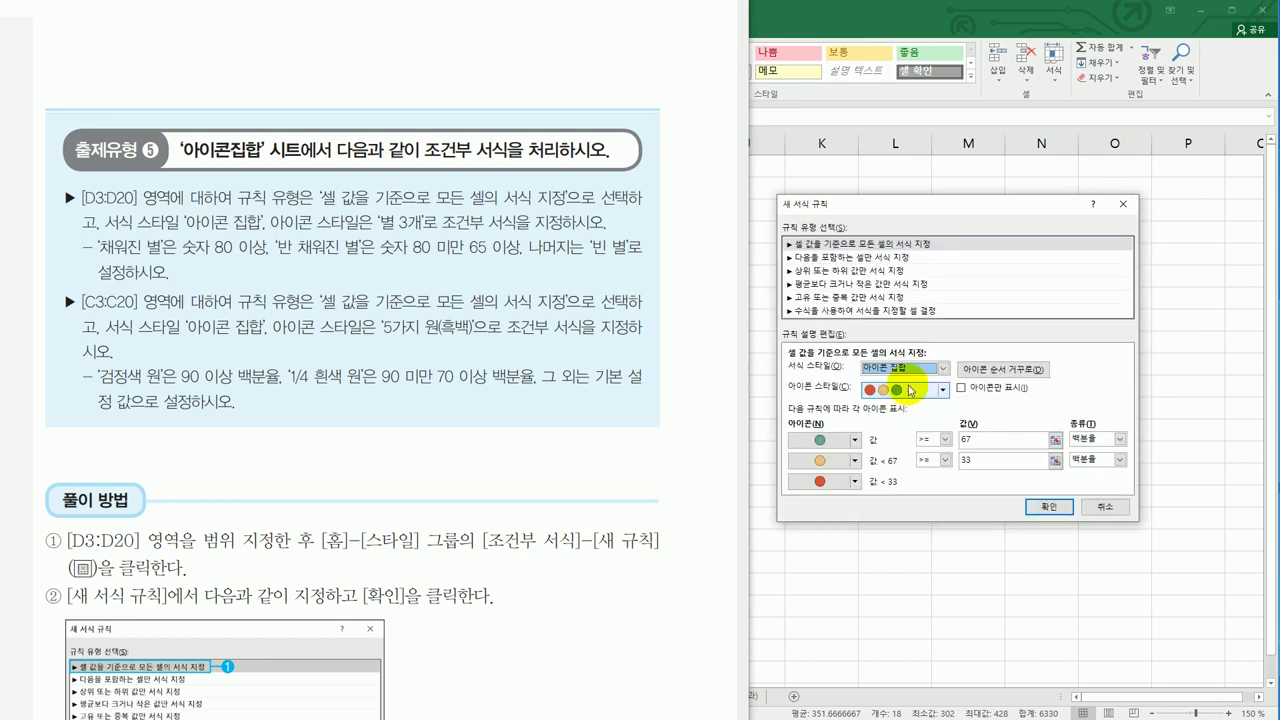
{"action": "left_click", "coordinate": [940, 389]}
{"action": "left_click_drag", "start_coordinate": [937, 429], "coordinate": [943, 474]}
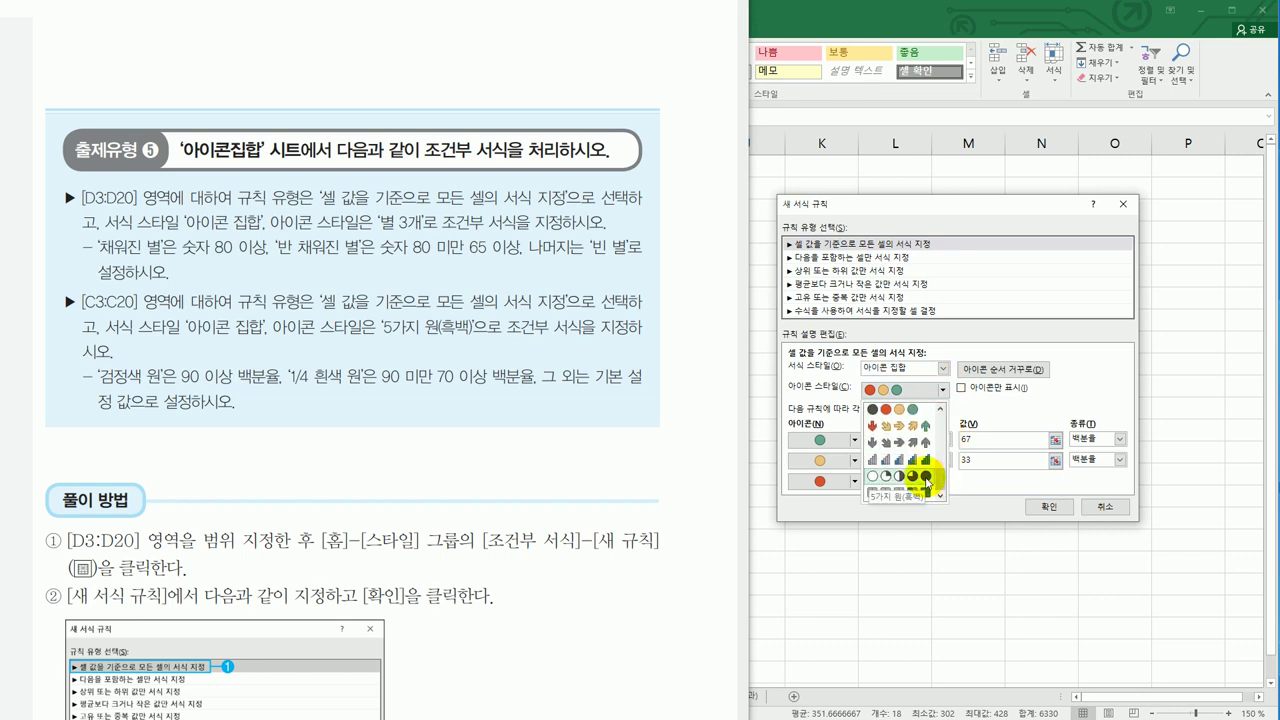
{"action": "left_click", "coordinate": [925, 478]}
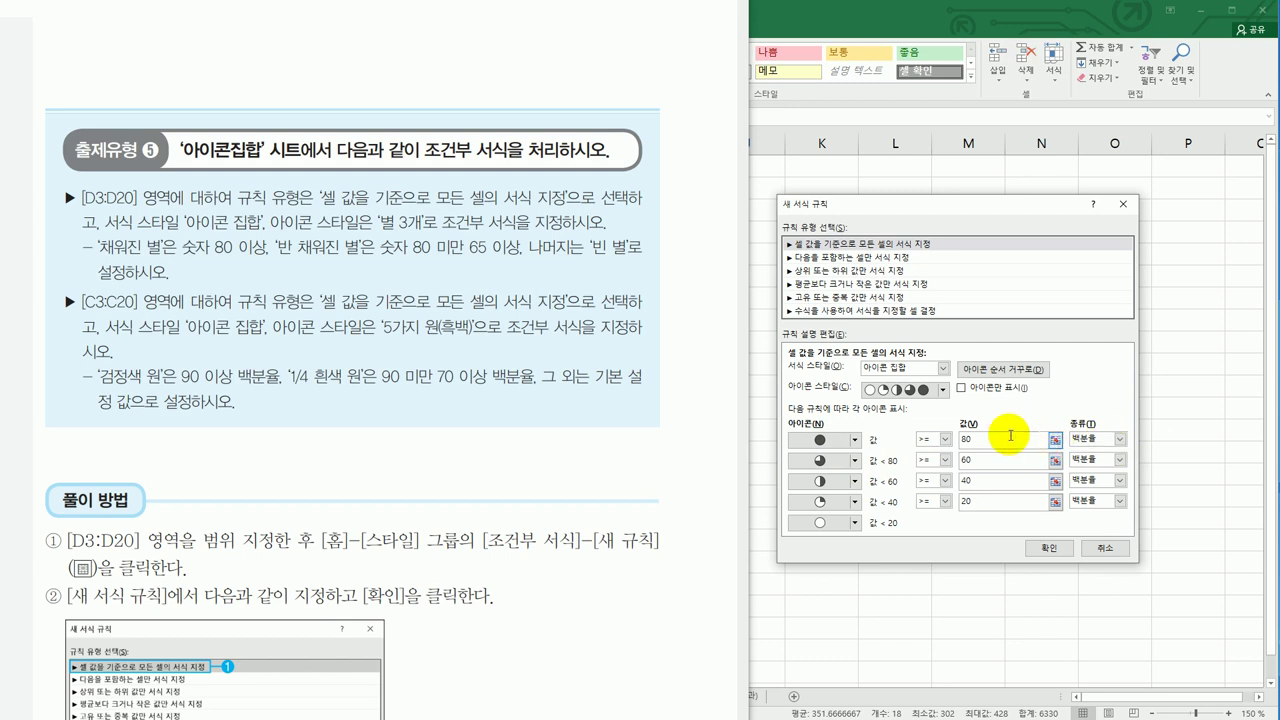
Step: Set the 백분율 thresholds to 90 for the black circle and 70 for the next circle, and apply the rule
{"action": "left_click", "coordinate": [883, 432]}
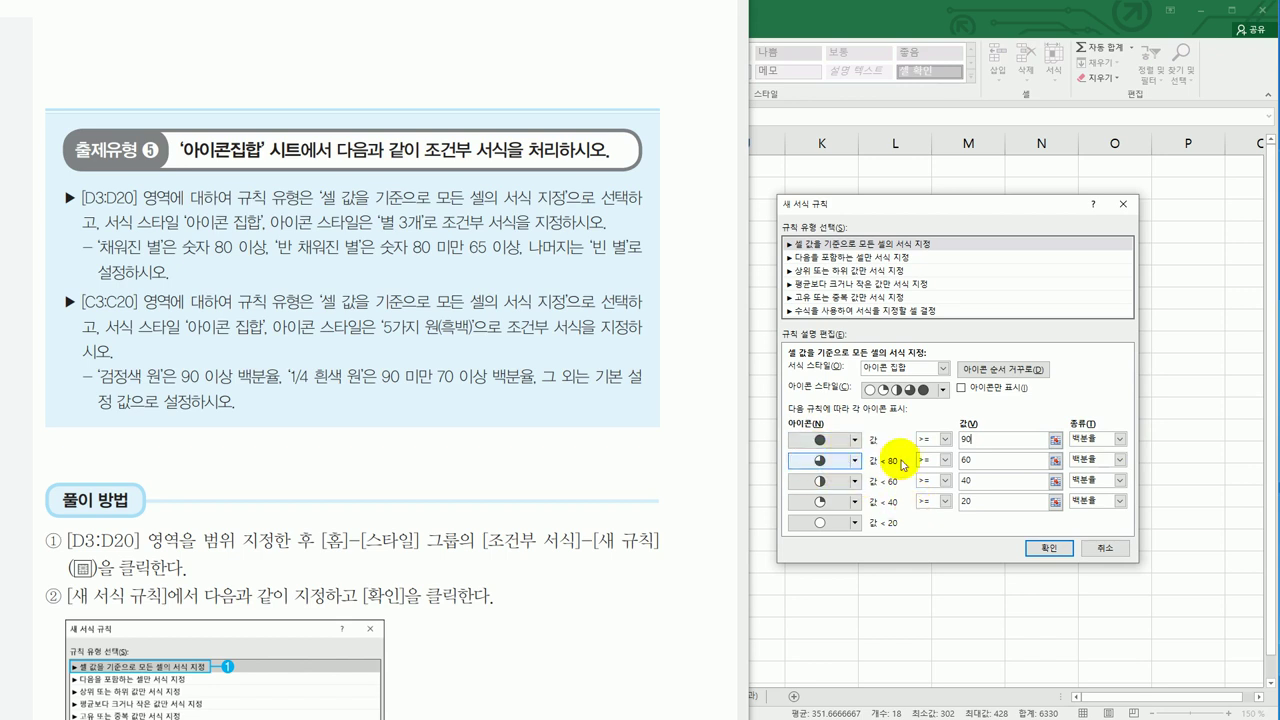
{"action": "left_click", "coordinate": [957, 460]}
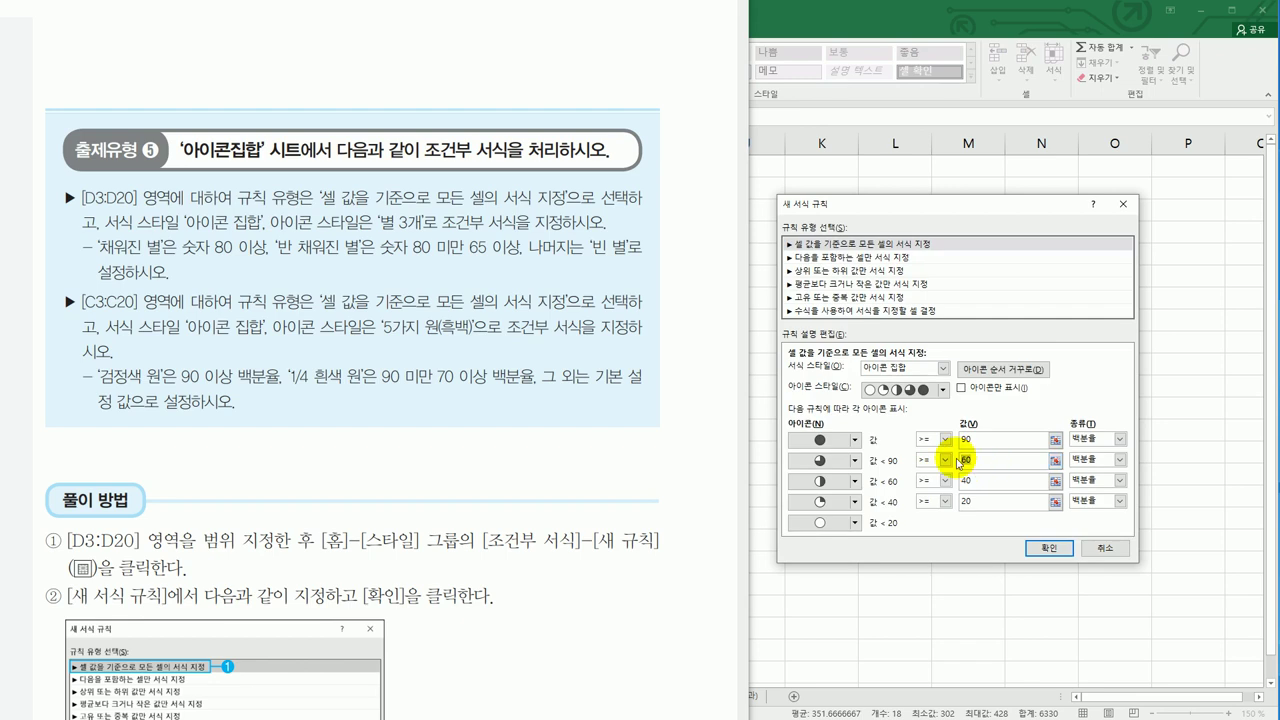
{"action": "type", "text": "70"}
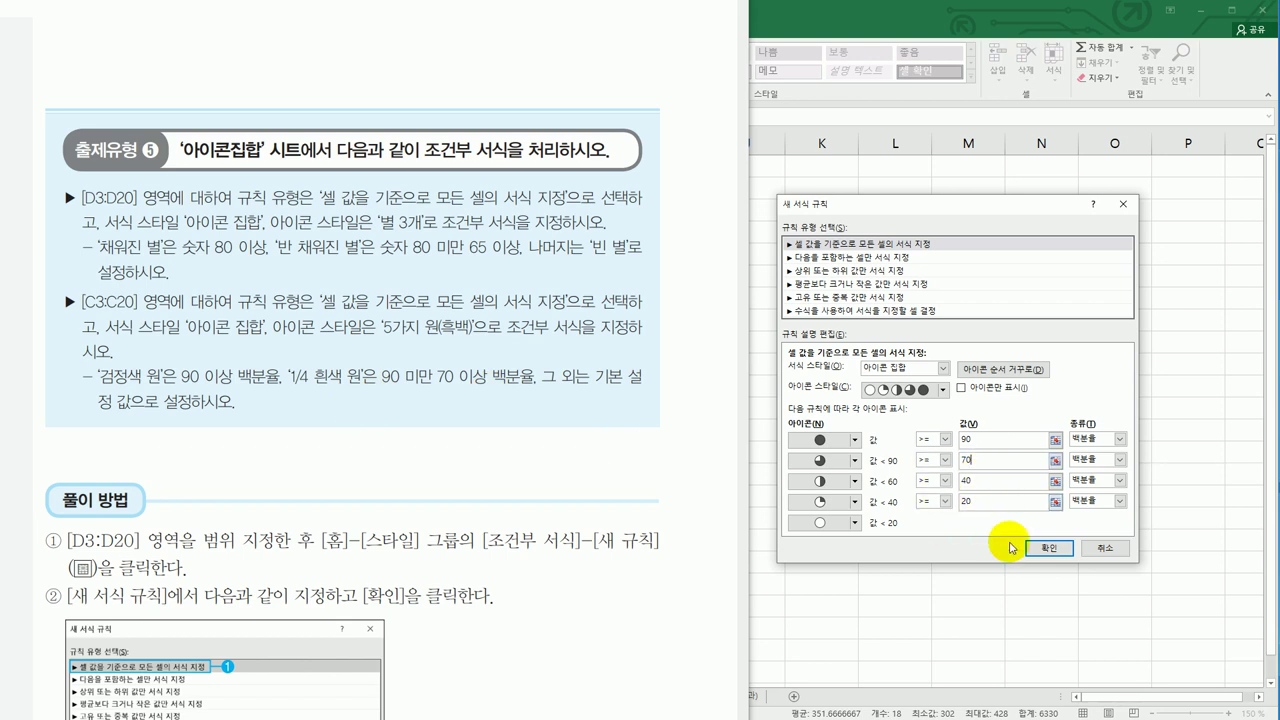
{"action": "left_click", "coordinate": [1046, 548]}
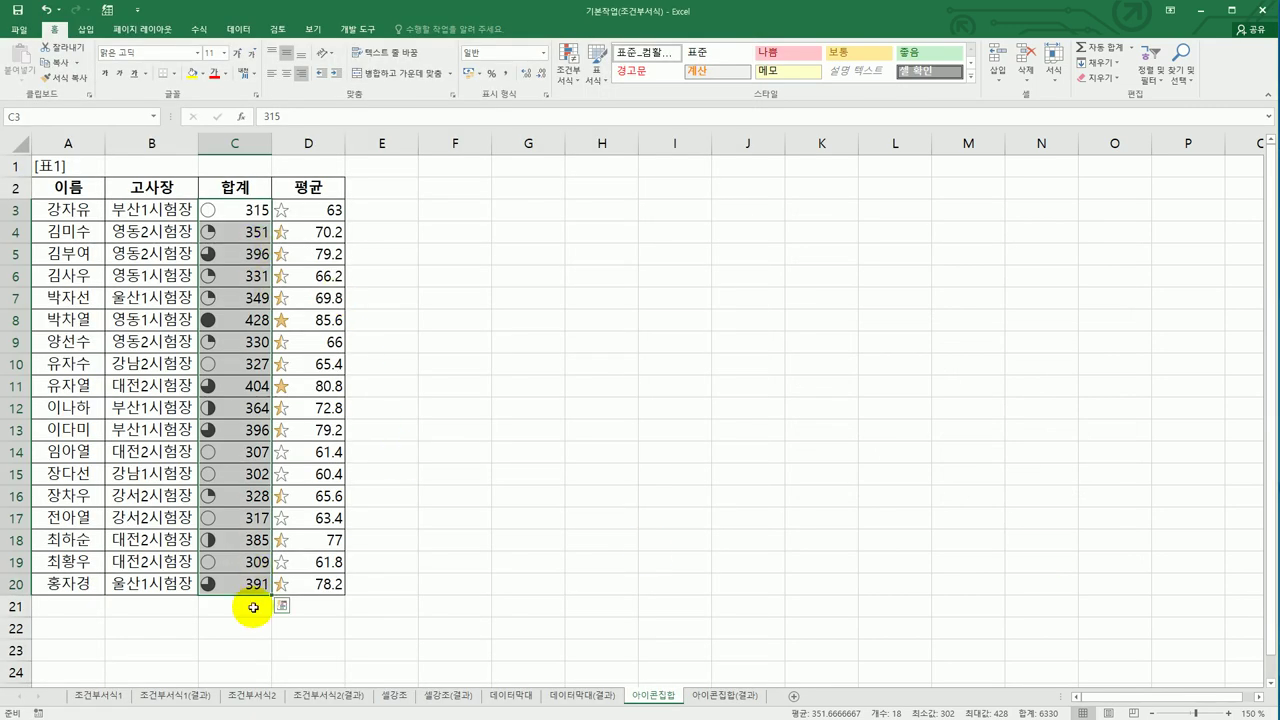
{"action": "left_click", "coordinate": [449, 623]}
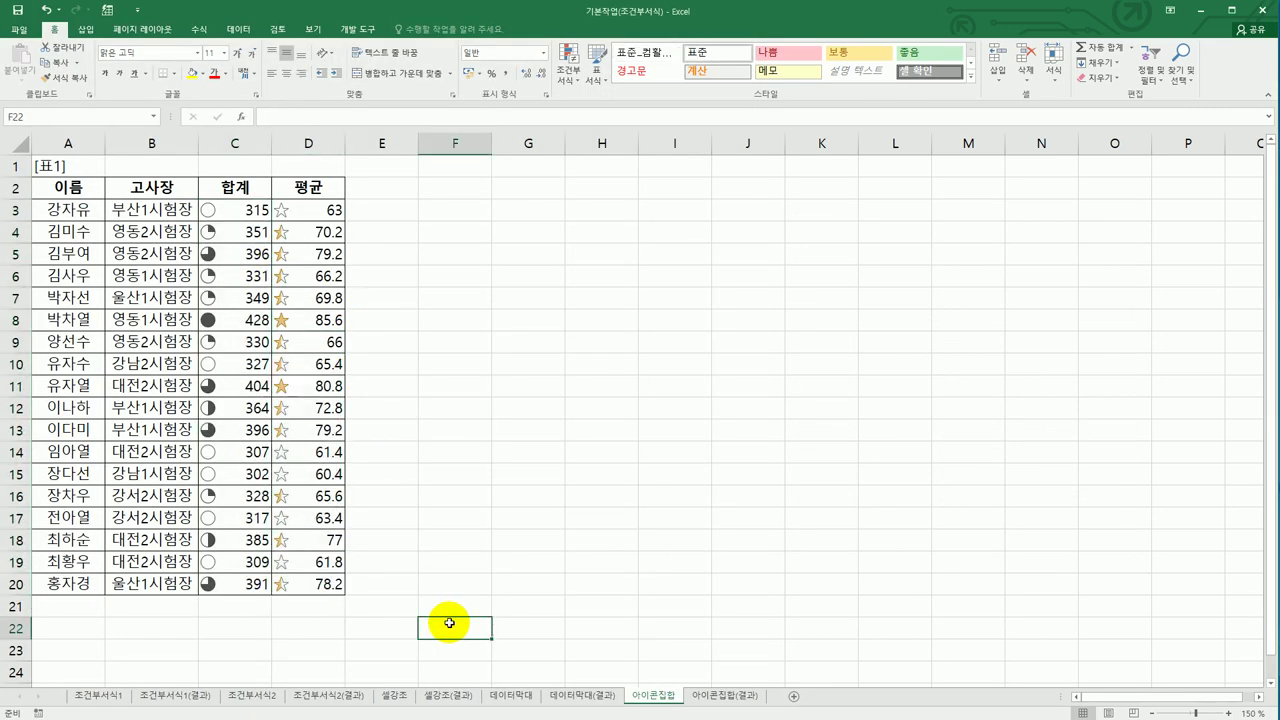
Step: Compare the icons on the 아이콘집합 sheet with the answer sheet 아이콘집합(결과)
{"action": "left_click", "coordinate": [733, 694]}
{"action": "left_click", "coordinate": [673, 709]}
{"action": "left_click", "coordinate": [726, 695]}
{"action": "left_click", "coordinate": [775, 645]}
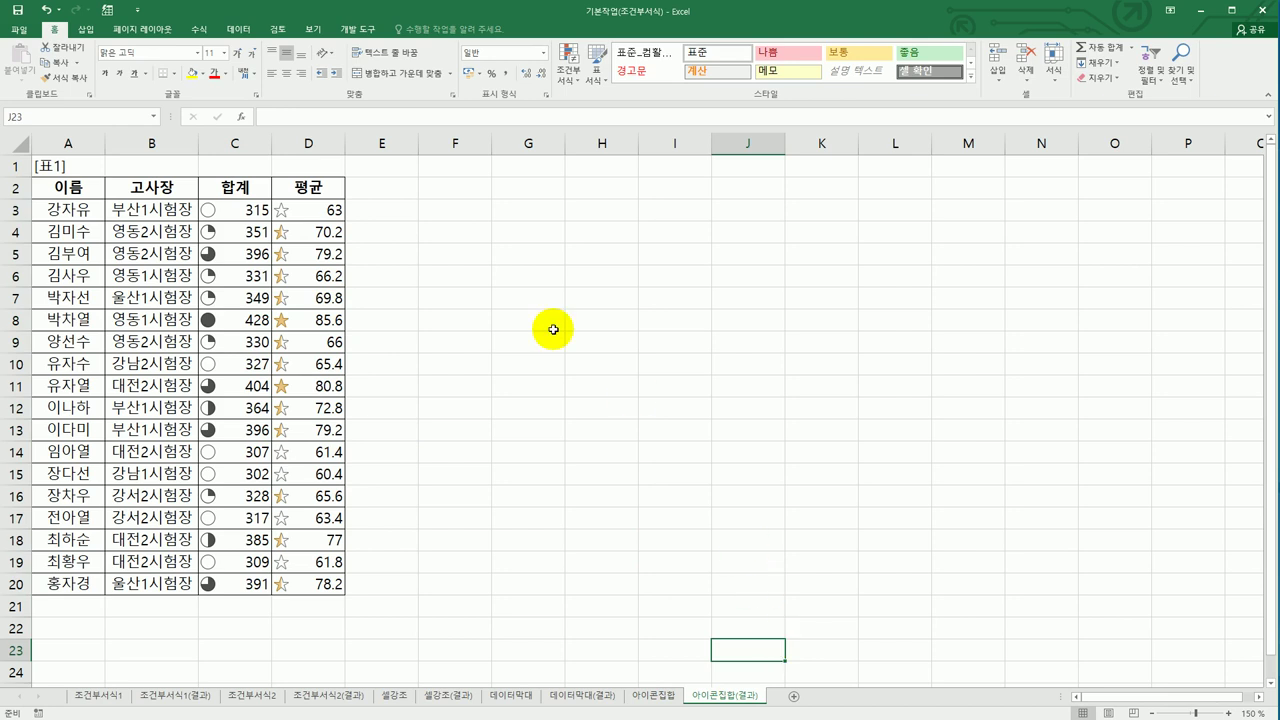
Step: Review the finished exercise sheets from 조건부서식1 through 조건부서식2, 셀강조 and 데이터막대 to 아이콘집합
{"action": "left_click", "coordinate": [111, 697]}
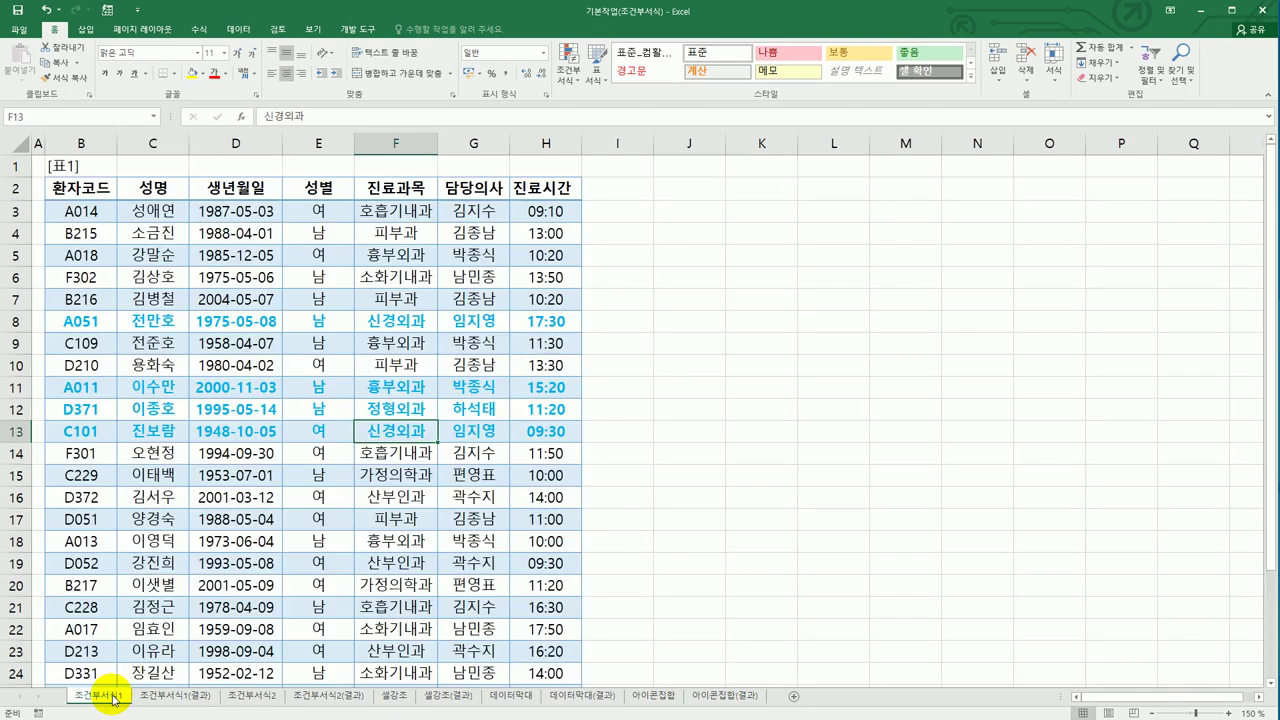
{"action": "left_click", "coordinate": [252, 697]}
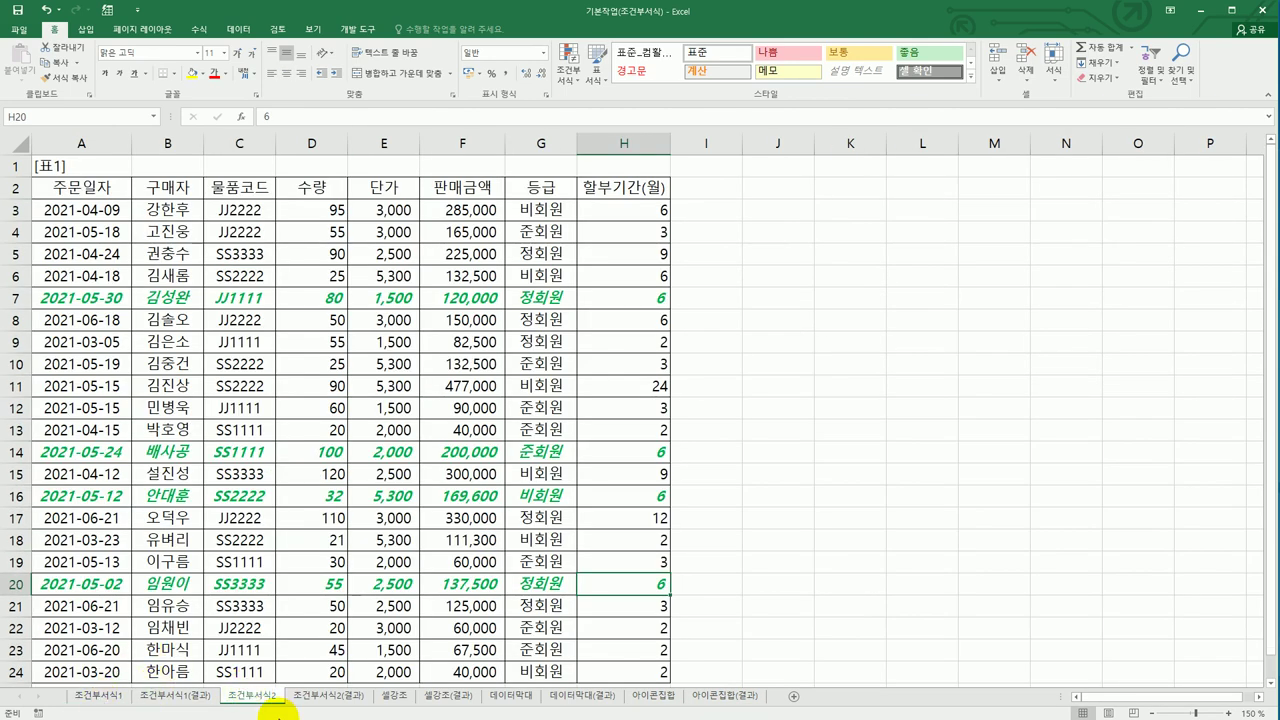
{"action": "left_click", "coordinate": [392, 696]}
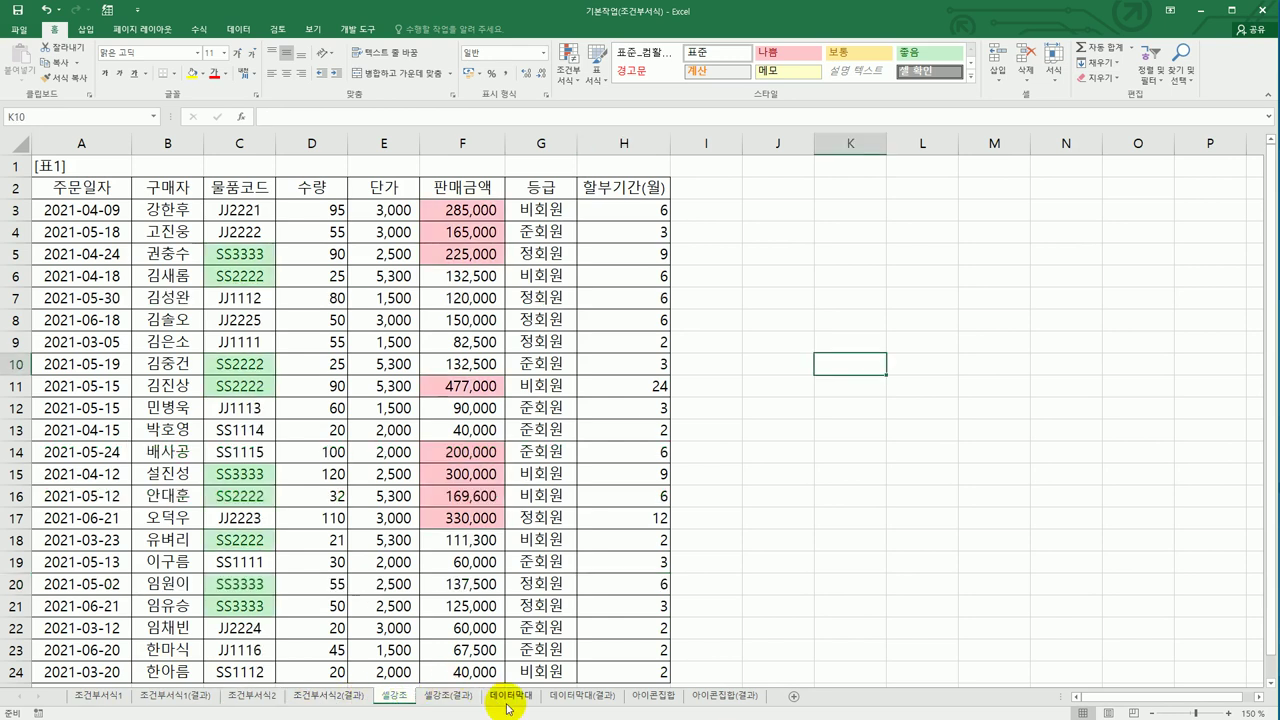
{"action": "left_click", "coordinate": [506, 704]}
{"action": "left_click", "coordinate": [650, 700]}
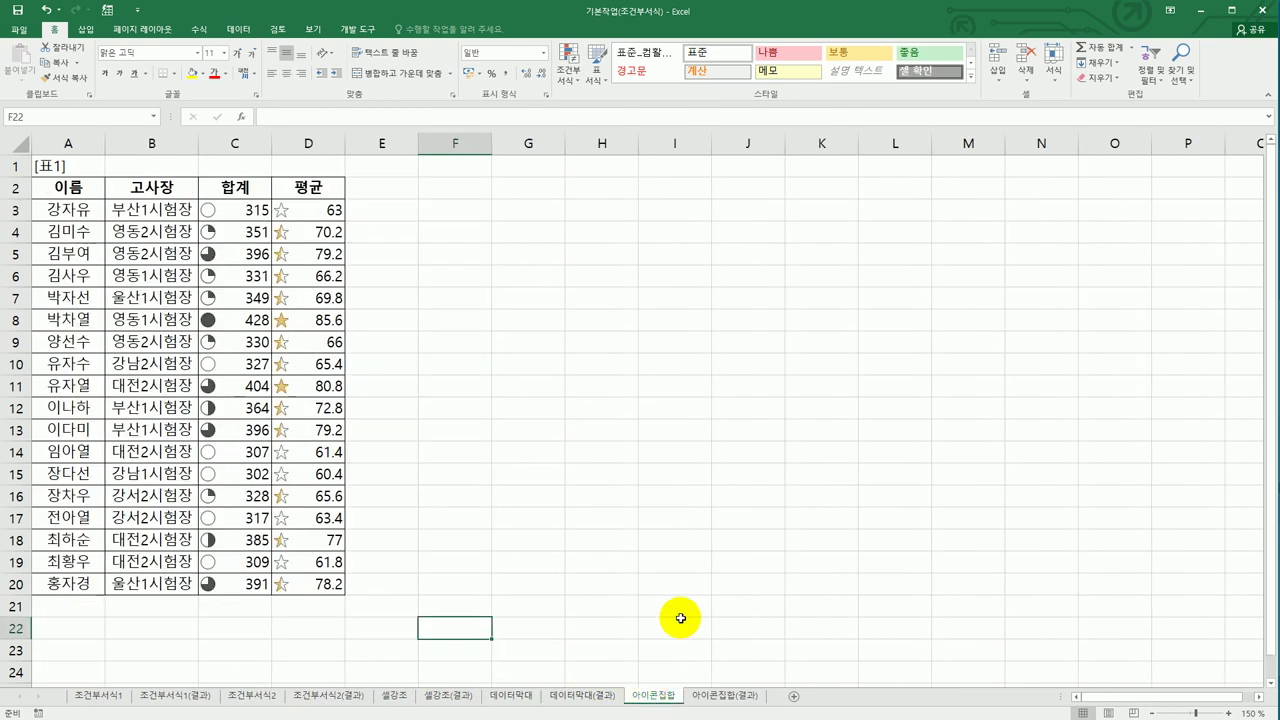
{"action": "left_click", "coordinate": [704, 584]}
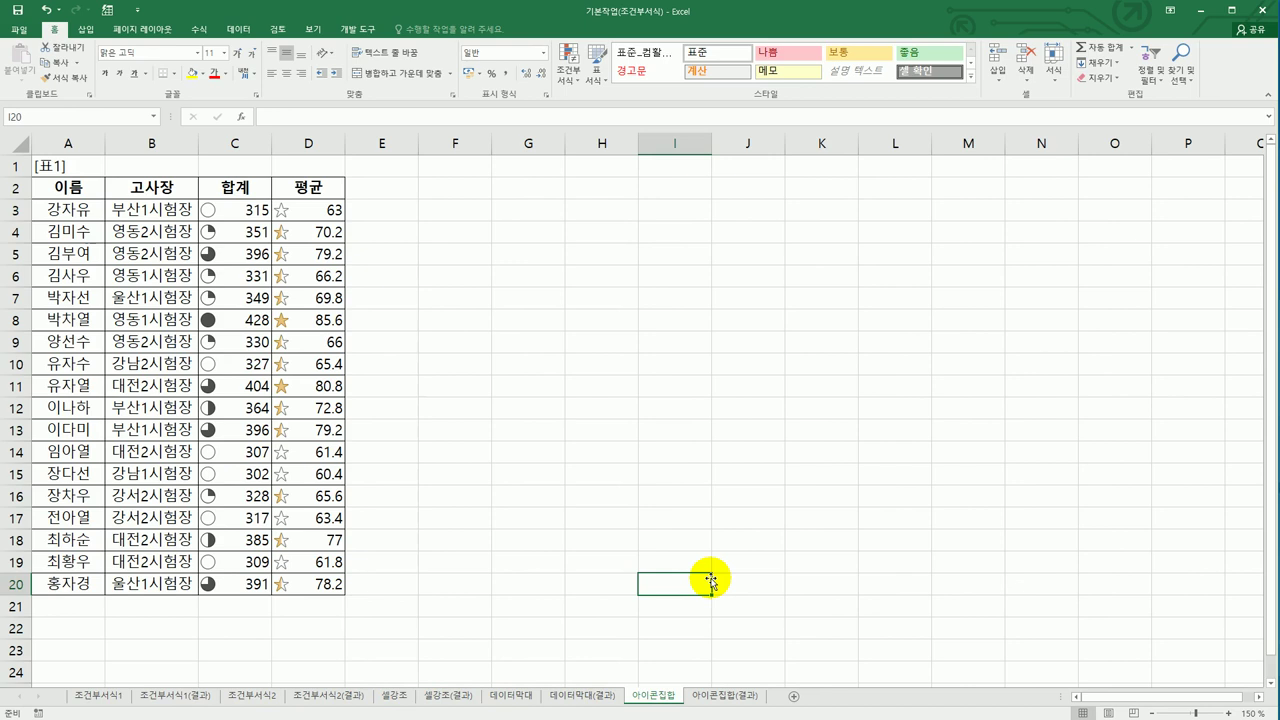